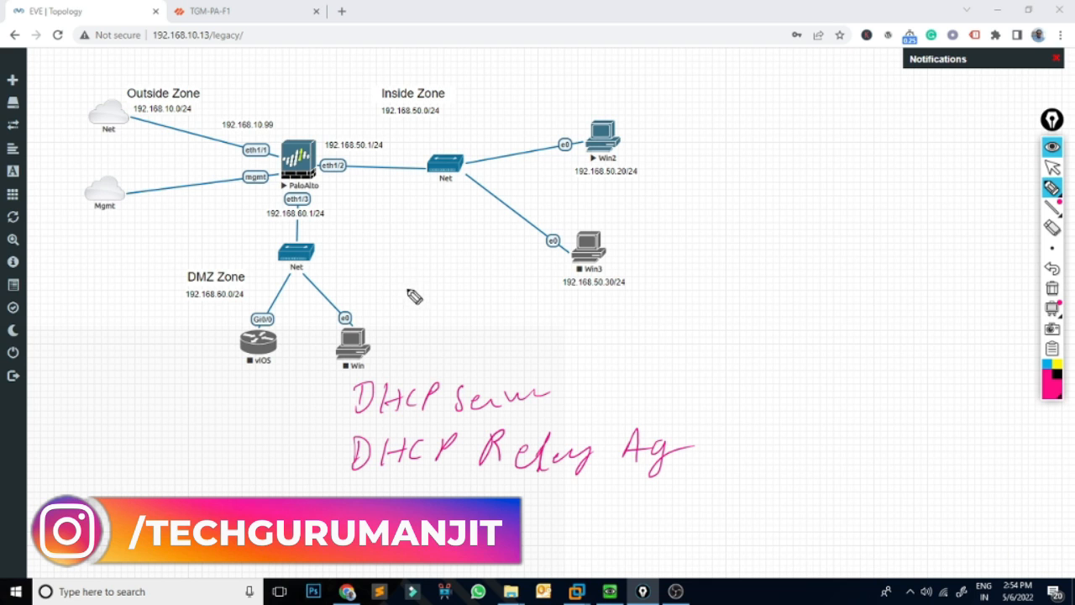
- Sketch DHCP above the firewall with paths to Win2 and Win3, then clear the ink
drag(291, 115, 344, 126)
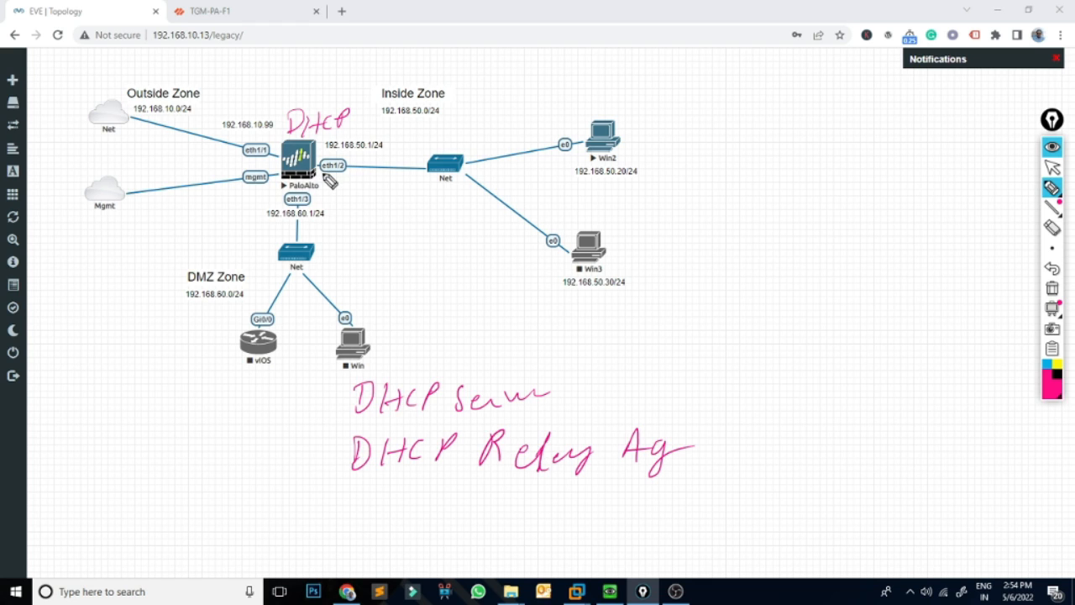
drag(314, 172, 576, 145)
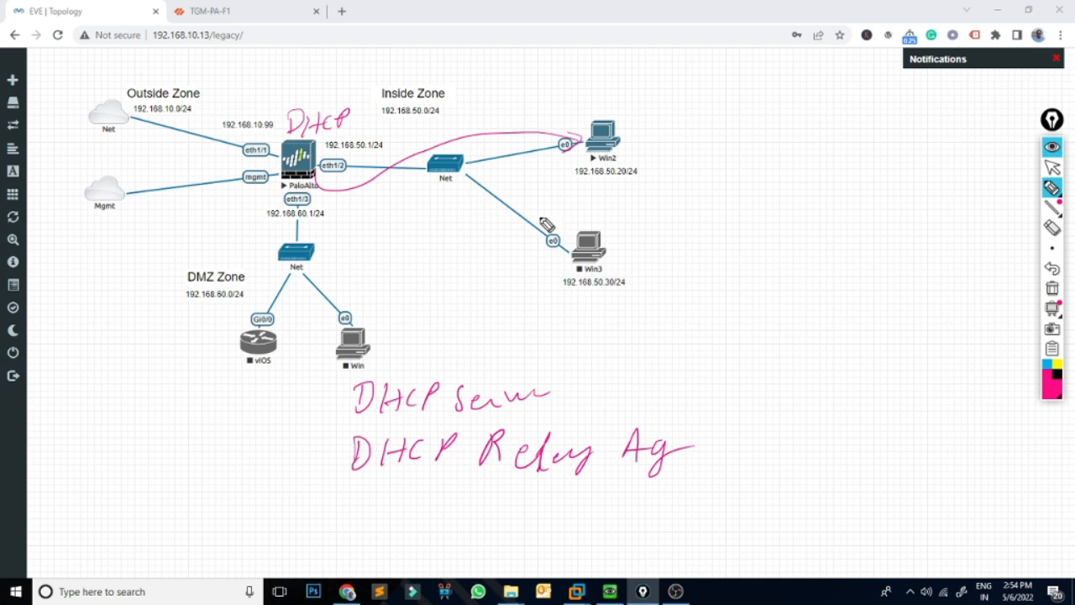
mouse_move(315, 180)
mouse_down()
mouse_move(547, 232)
mouse_move(516, 241)
mouse_up()
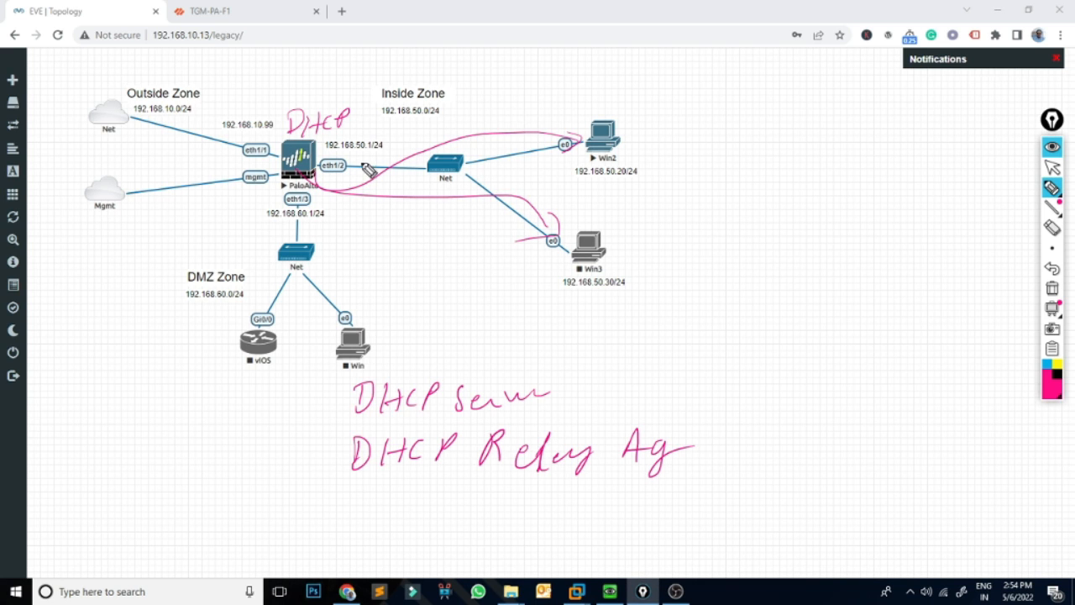
click(1053, 289)
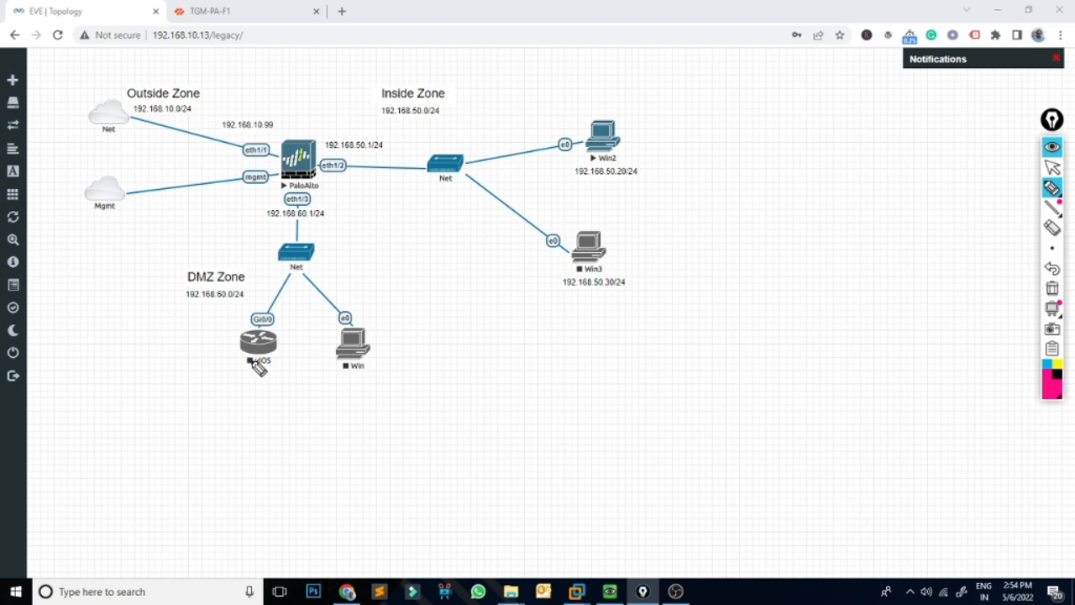
- Label the vIOS router as a DHCP server, underline the DMZ and Inside subnets, tick Win2 and Win3
mouse_move(249, 351)
mouse_down()
mouse_move(216, 392)
mouse_move(234, 382)
mouse_up()
drag(209, 416, 207, 436)
mouse_move(209, 410)
mouse_down()
mouse_move(210, 436)
mouse_move(229, 437)
mouse_up()
drag(228, 424, 244, 423)
mouse_move(243, 411)
mouse_down()
mouse_move(243, 435)
mouse_move(283, 420)
mouse_move(273, 425)
mouse_up()
mouse_move(246, 453)
mouse_down()
mouse_move(240, 462)
mouse_move(264, 468)
mouse_move(306, 460)
mouse_up()
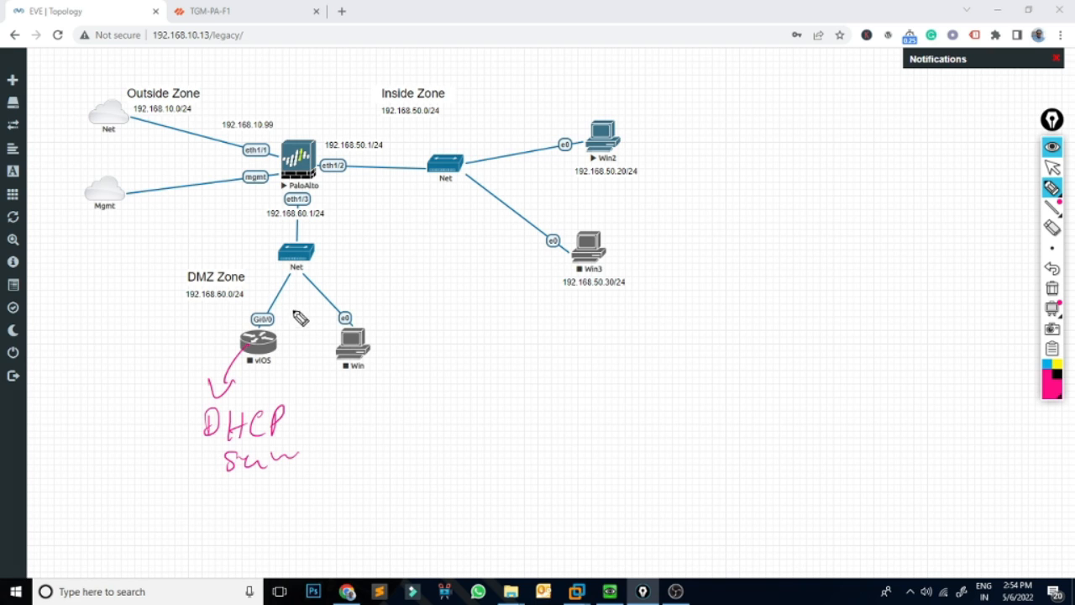
drag(194, 309, 249, 306)
drag(395, 117, 450, 111)
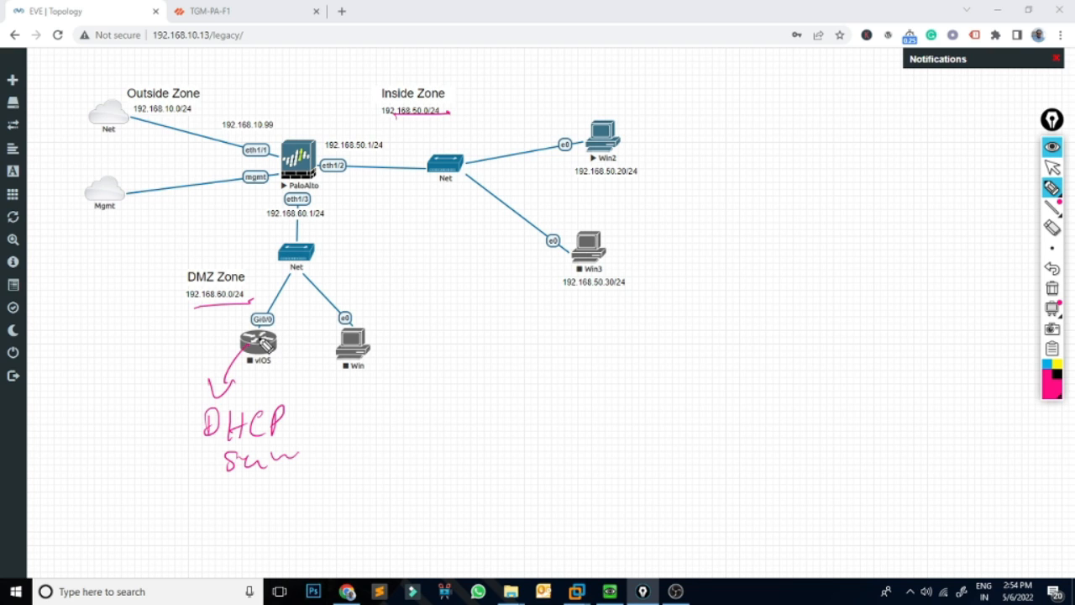
drag(576, 109, 596, 110)
drag(580, 225, 623, 211)
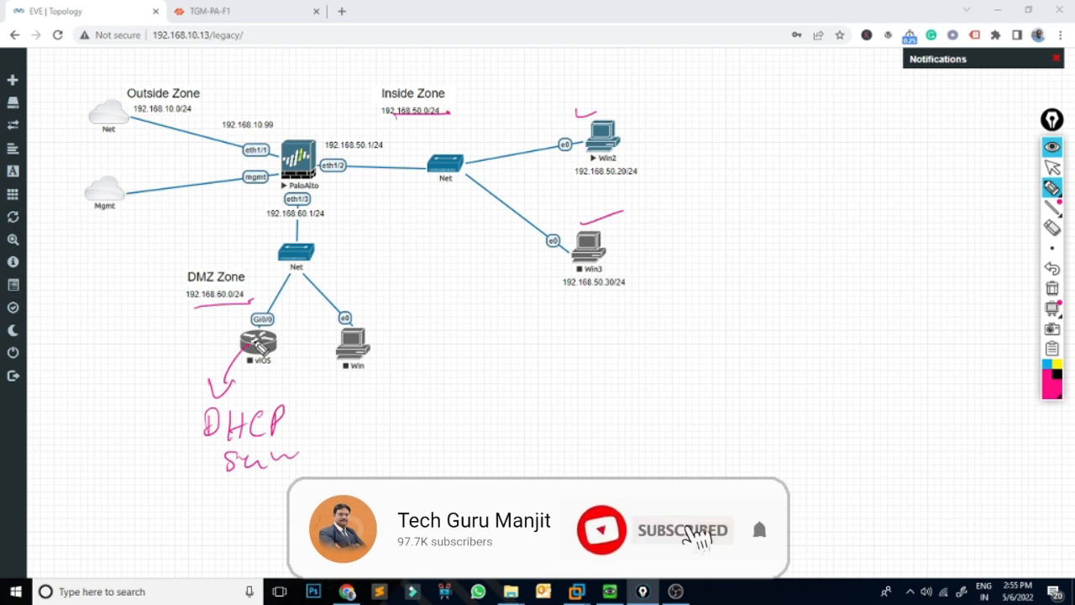
- Trace the DHCP relay path from vIOS router through the firewall to Win2 and Win3, then clear it
mouse_move(262, 338)
mouse_down()
mouse_move(296, 241)
mouse_move(300, 164)
mouse_up()
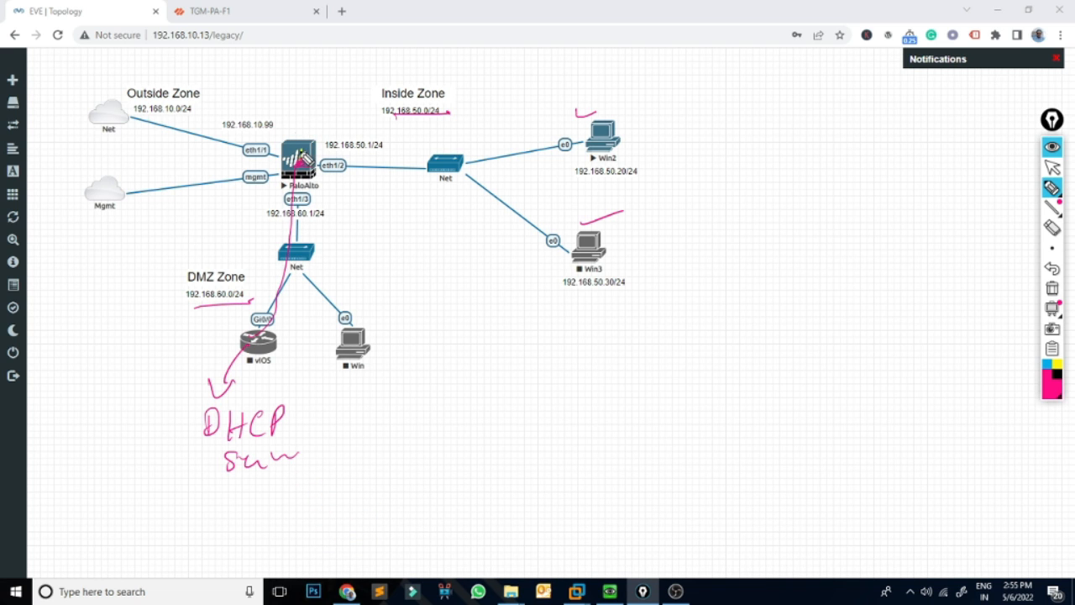
mouse_move(279, 105)
mouse_down()
mouse_move(281, 132)
mouse_move(331, 130)
mouse_up()
drag(331, 101, 332, 118)
mouse_move(283, 66)
mouse_down()
mouse_move(283, 89)
mouse_move(298, 89)
mouse_move(317, 57)
mouse_up()
mouse_move(319, 59)
mouse_down()
mouse_move(322, 84)
mouse_move(338, 74)
mouse_up()
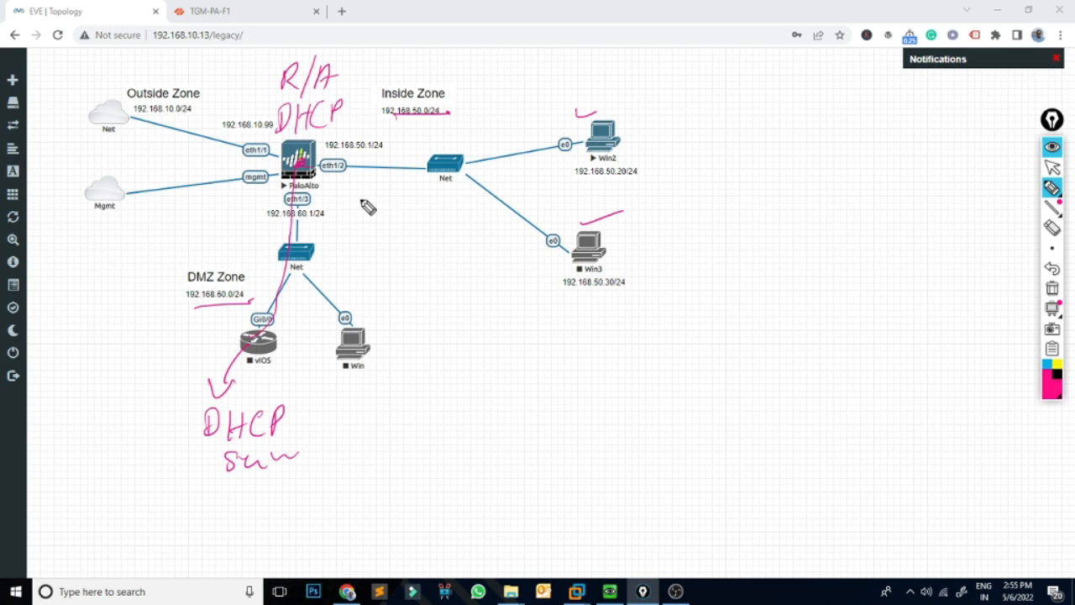
drag(329, 156, 566, 134)
drag(392, 173, 566, 224)
drag(553, 126, 578, 138)
drag(544, 160, 570, 143)
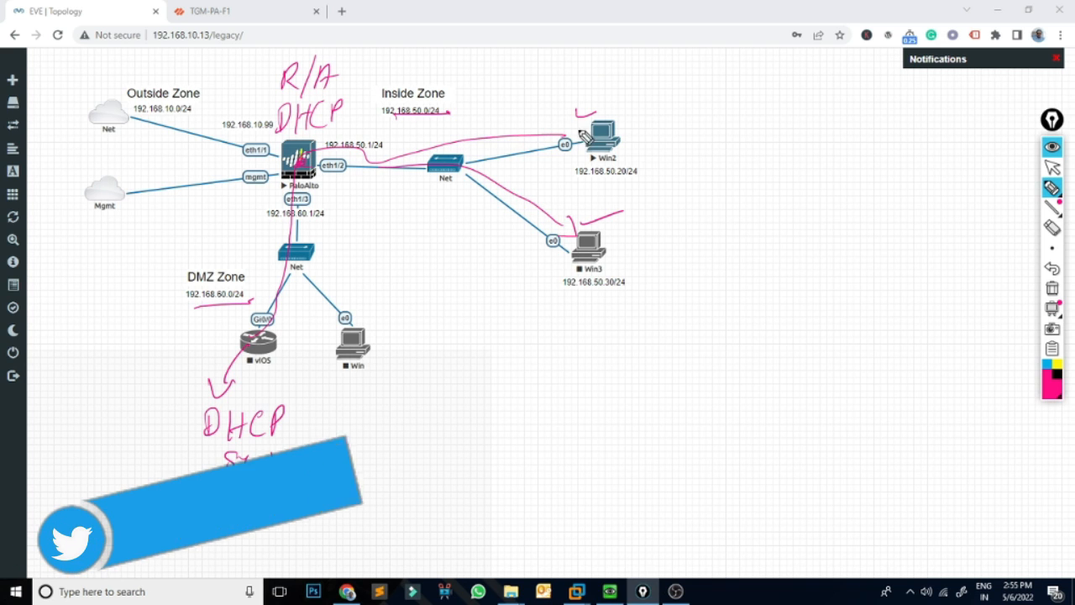
drag(567, 217, 574, 235)
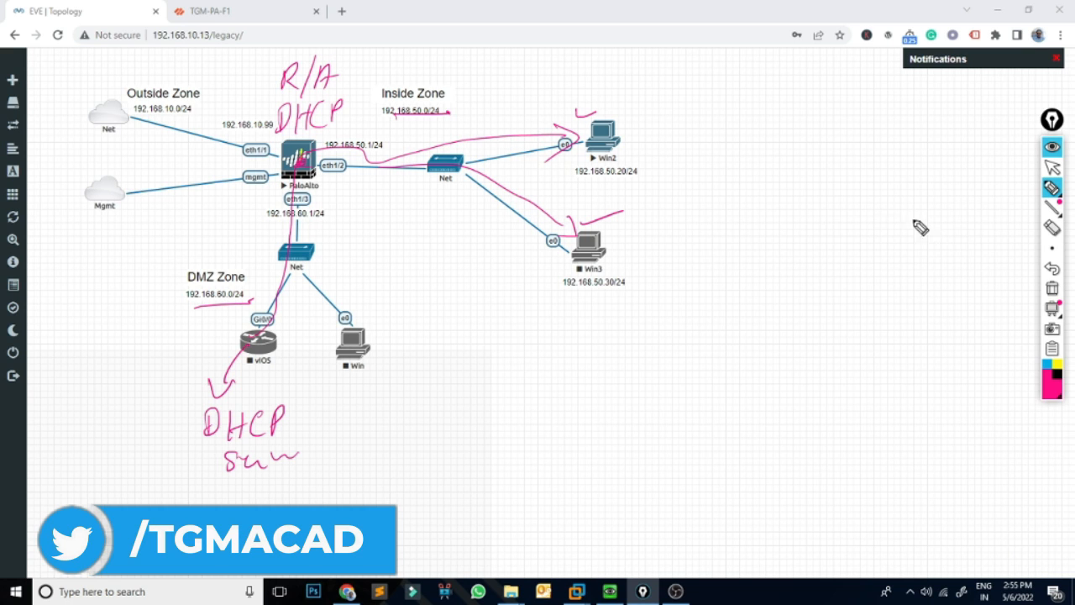
click(1052, 288)
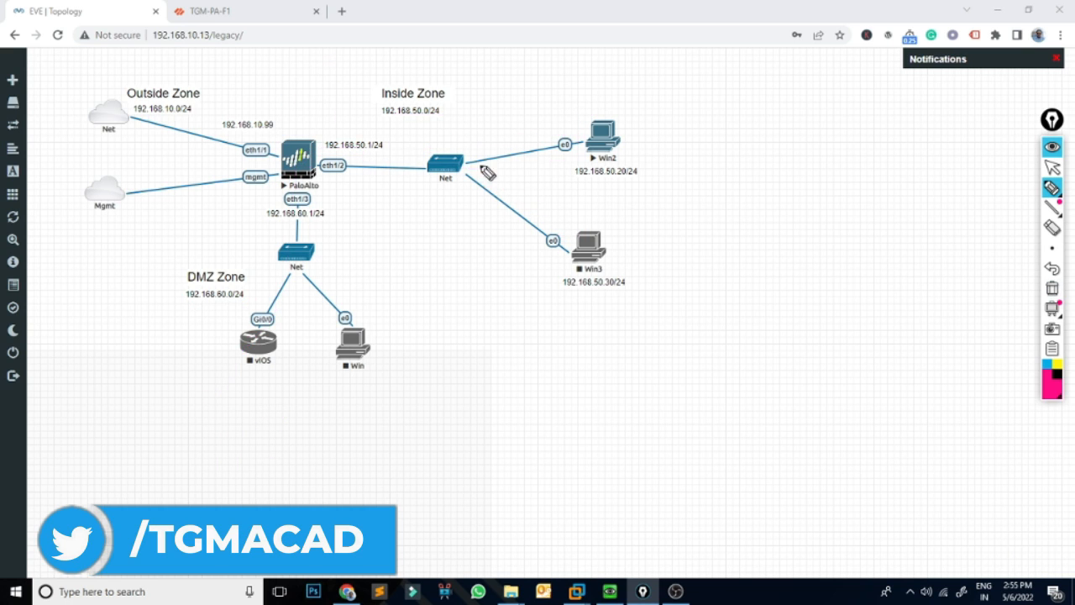
- Mark the firewall, trace Win2's link to eth1/2, note GP beside eth1/3, then clear the ink
drag(288, 132, 316, 121)
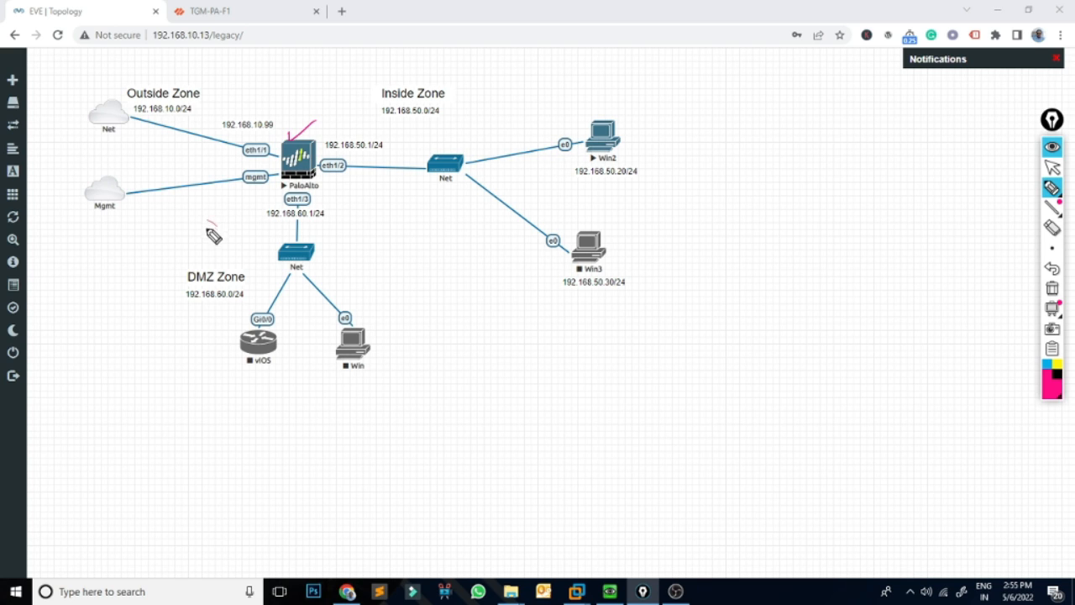
mouse_move(601, 141)
mouse_down()
mouse_move(501, 177)
mouse_move(319, 174)
mouse_move(313, 164)
mouse_up()
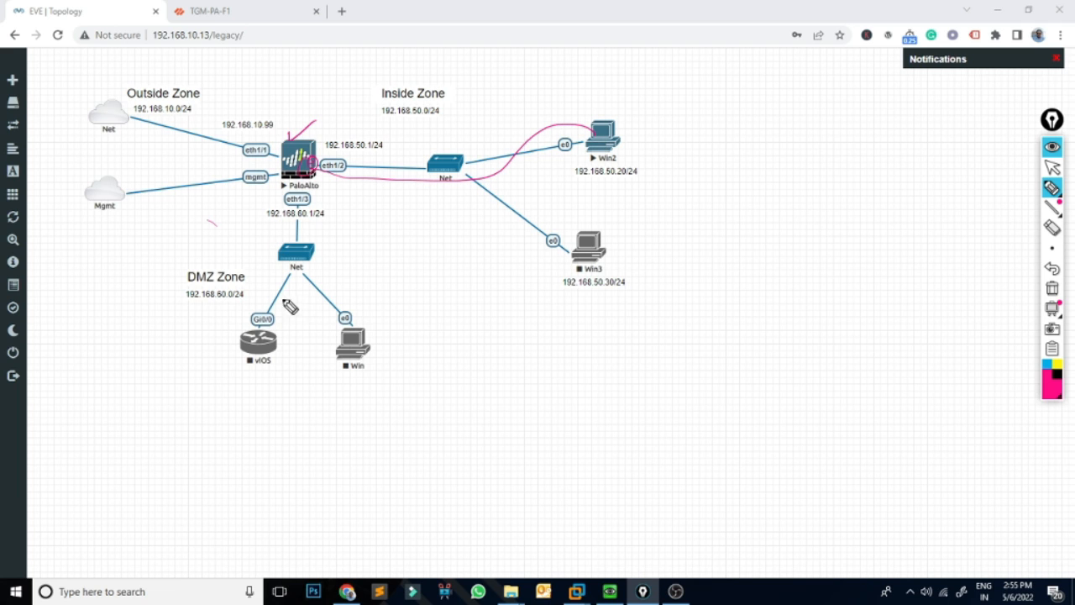
mouse_move(217, 199)
mouse_down()
mouse_move(220, 215)
mouse_move(231, 207)
mouse_up()
drag(207, 243, 254, 225)
click(1051, 289)
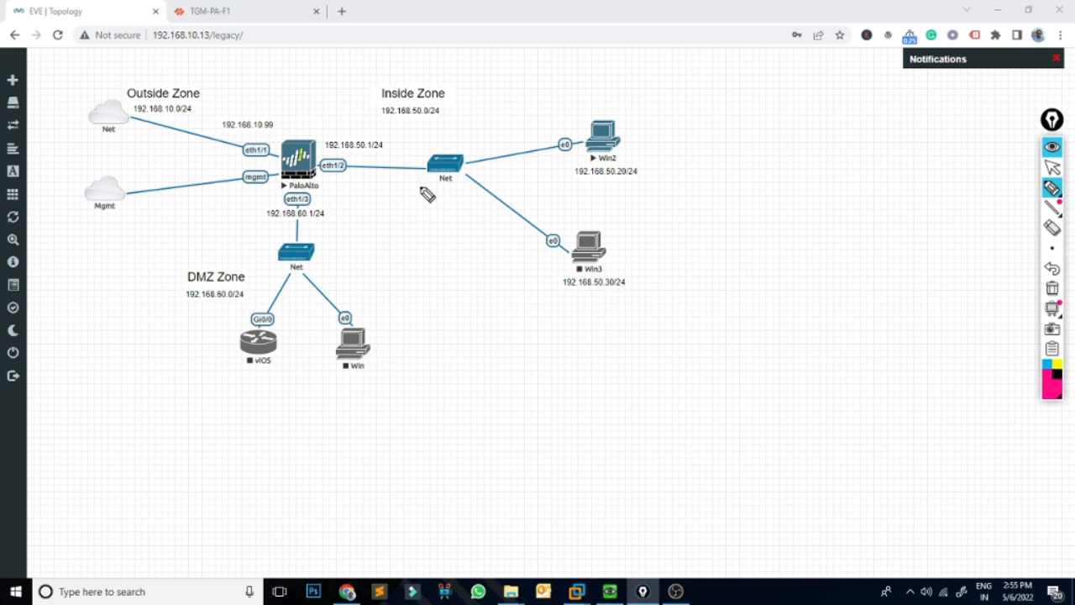
- Circle Win3 and its IP as the DHCP test client, clear the ink, and close annotation mode
mouse_move(304, 128)
mouse_down()
mouse_move(302, 113)
mouse_move(361, 106)
mouse_up()
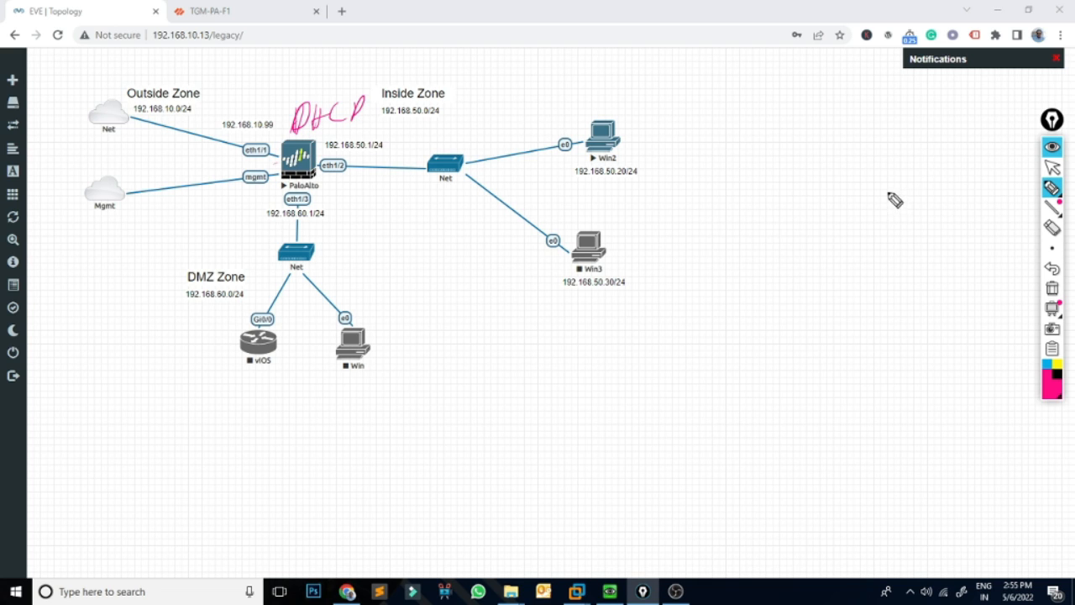
drag(627, 227, 636, 283)
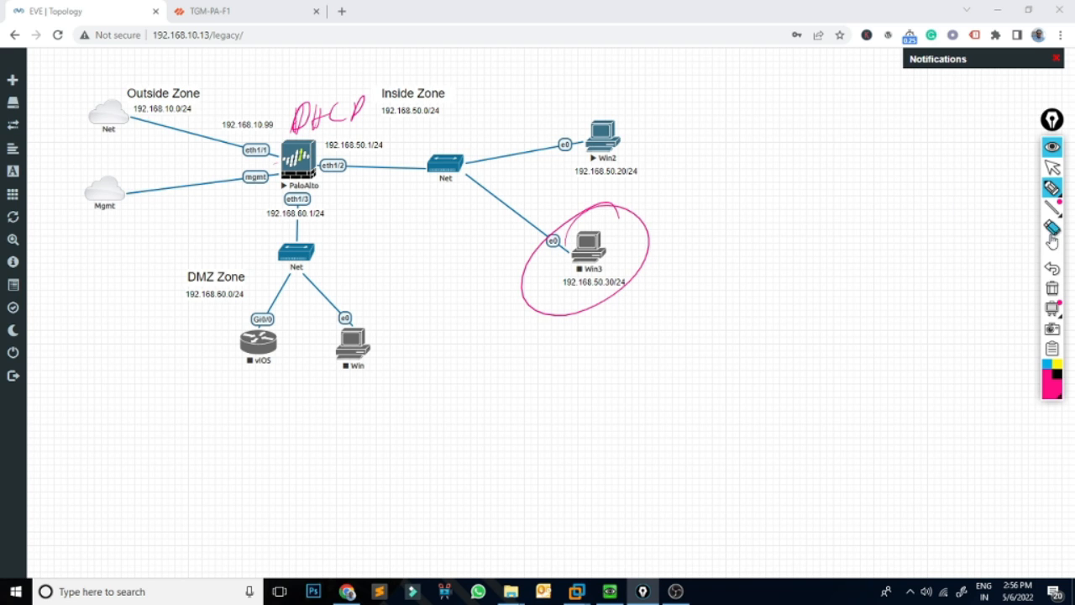
click(1052, 288)
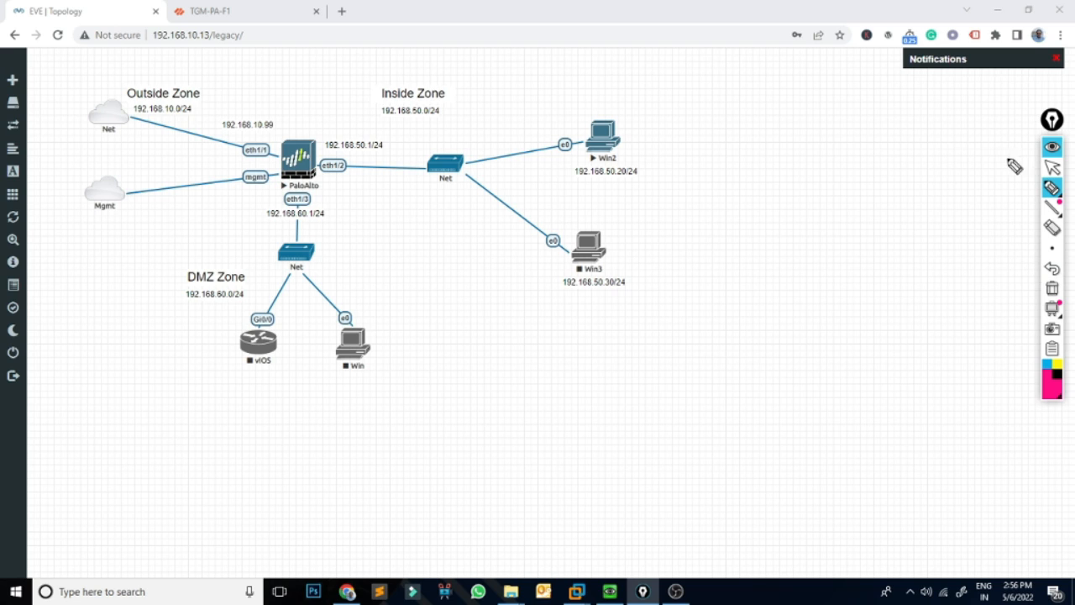
click(1055, 126)
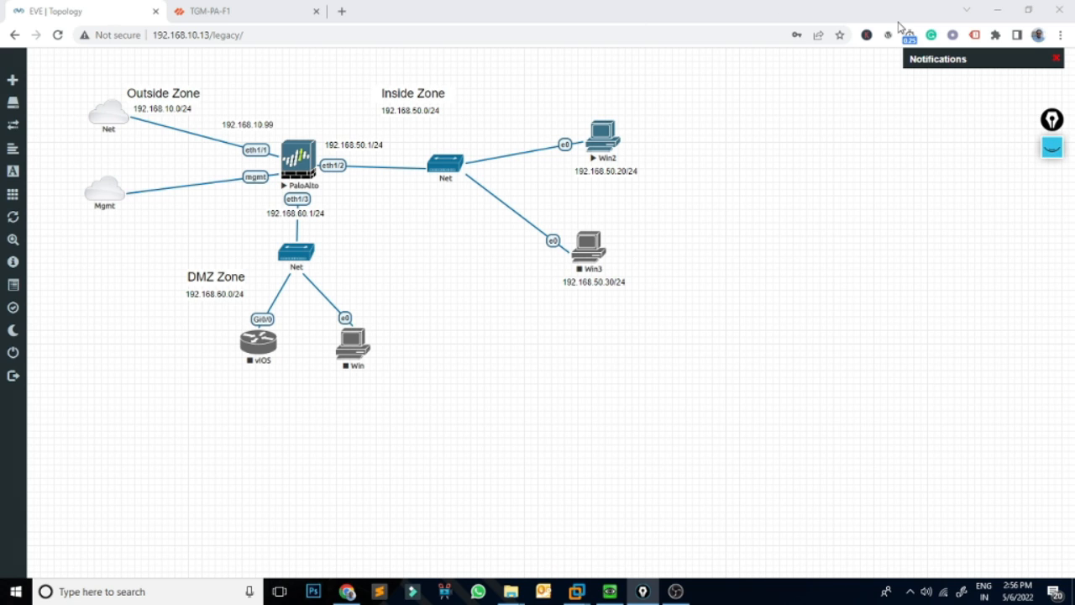
- Start the Win3 node from its right-click menu
click(585, 249)
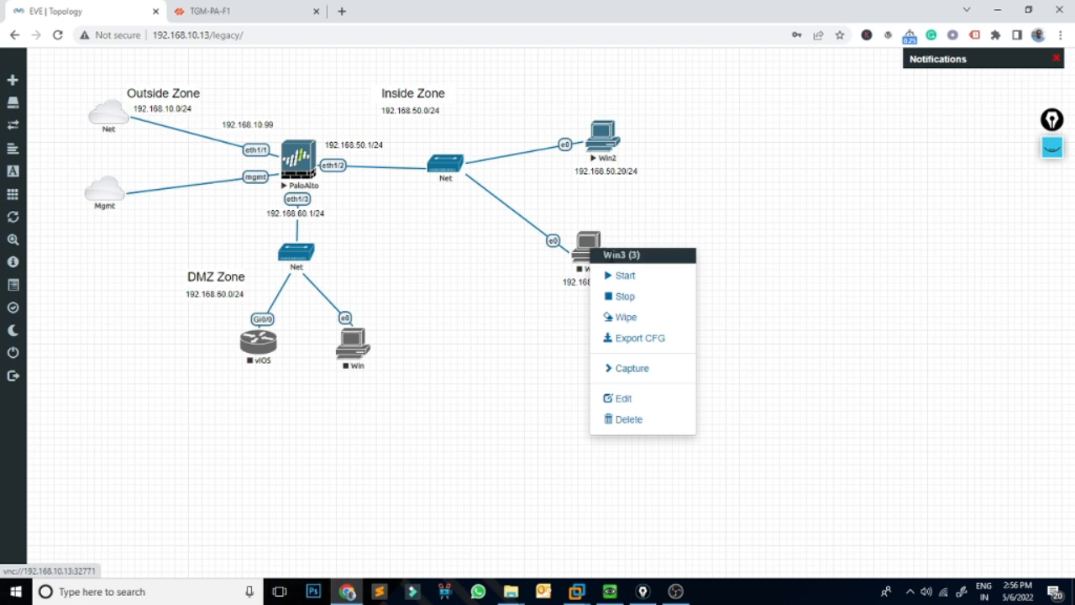
click(638, 277)
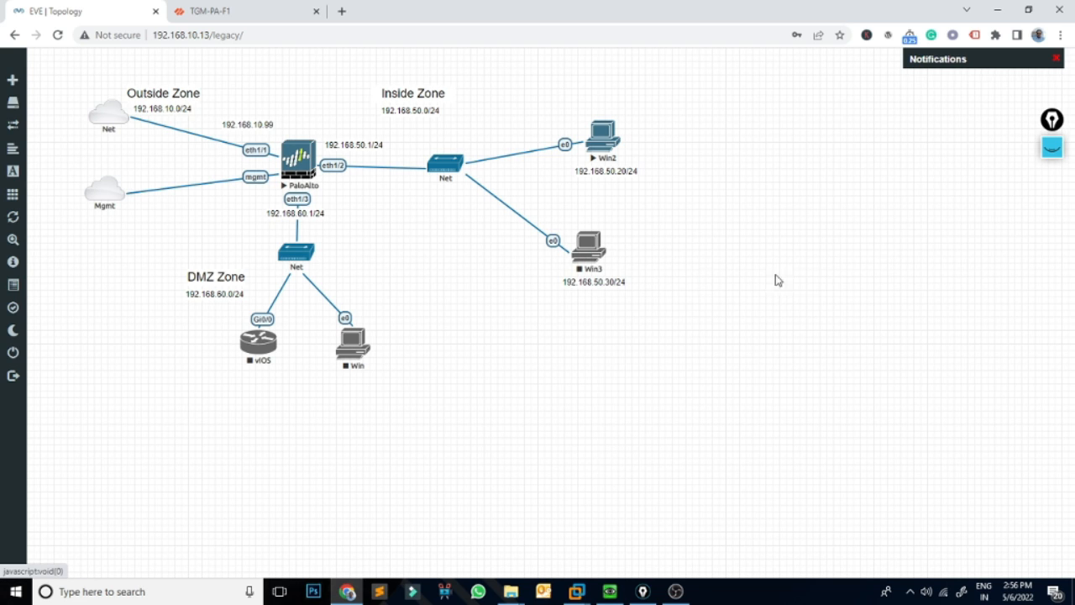
right_click(593, 268)
click(767, 217)
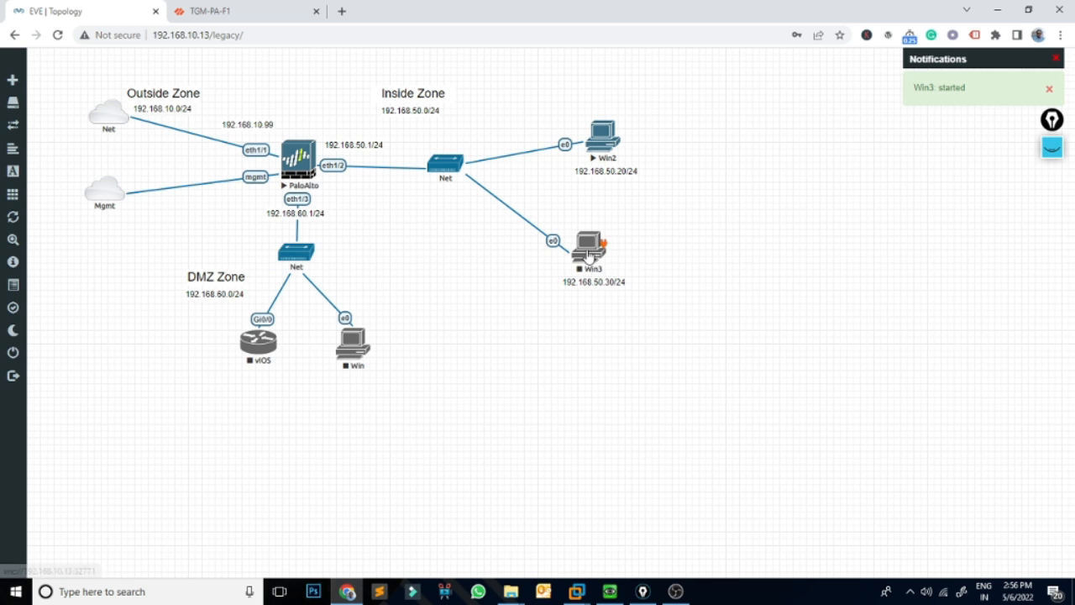
- Open Win3's VNC console to check it is booting, then minimize the QEMU window
right_click(588, 241)
click(692, 217)
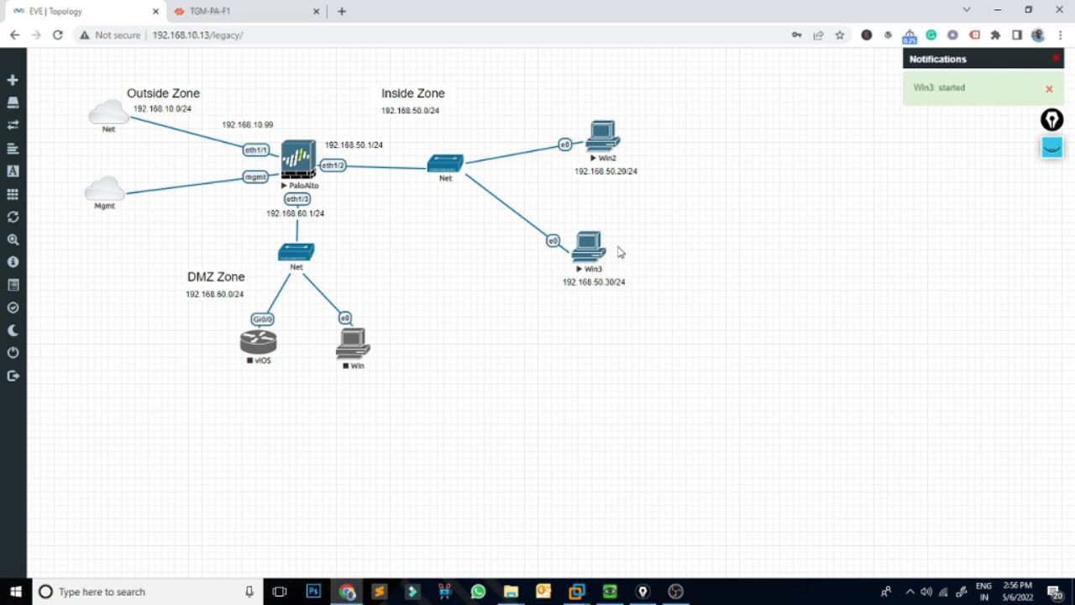
click(590, 248)
click(571, 127)
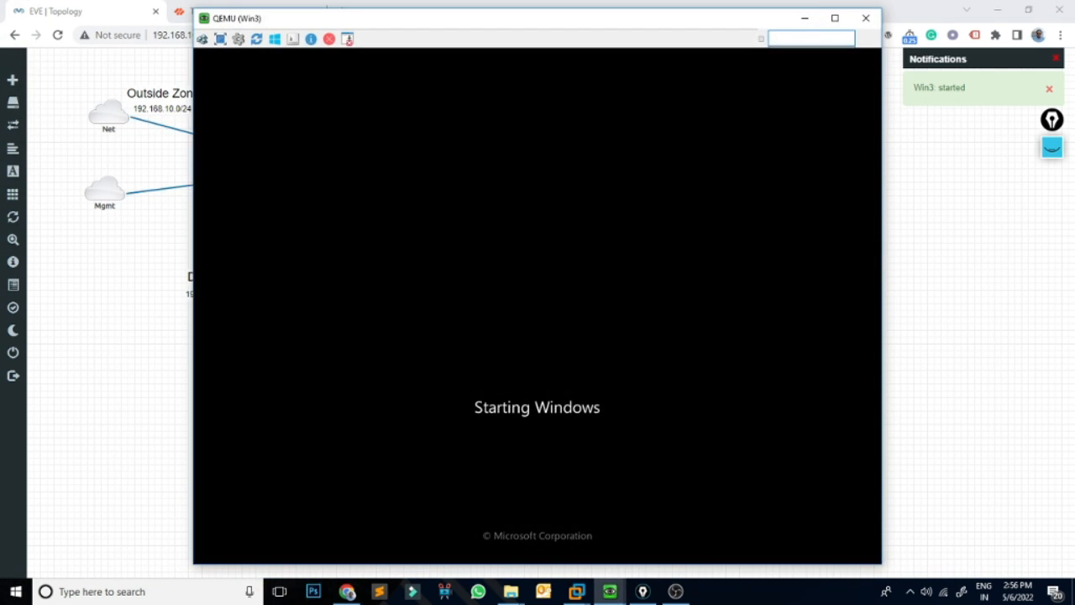
click(805, 18)
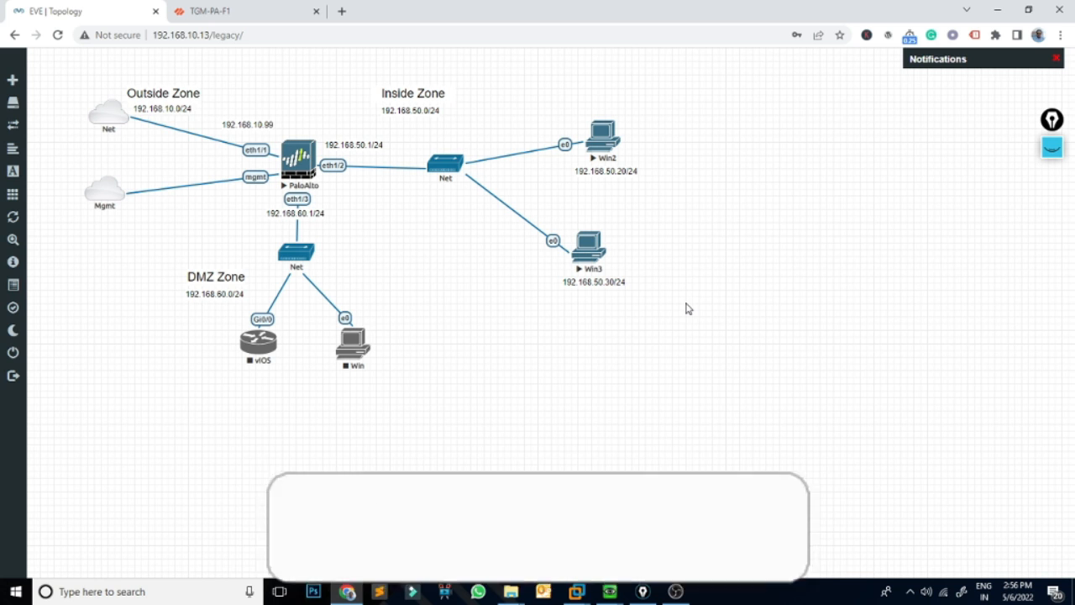
click(609, 591)
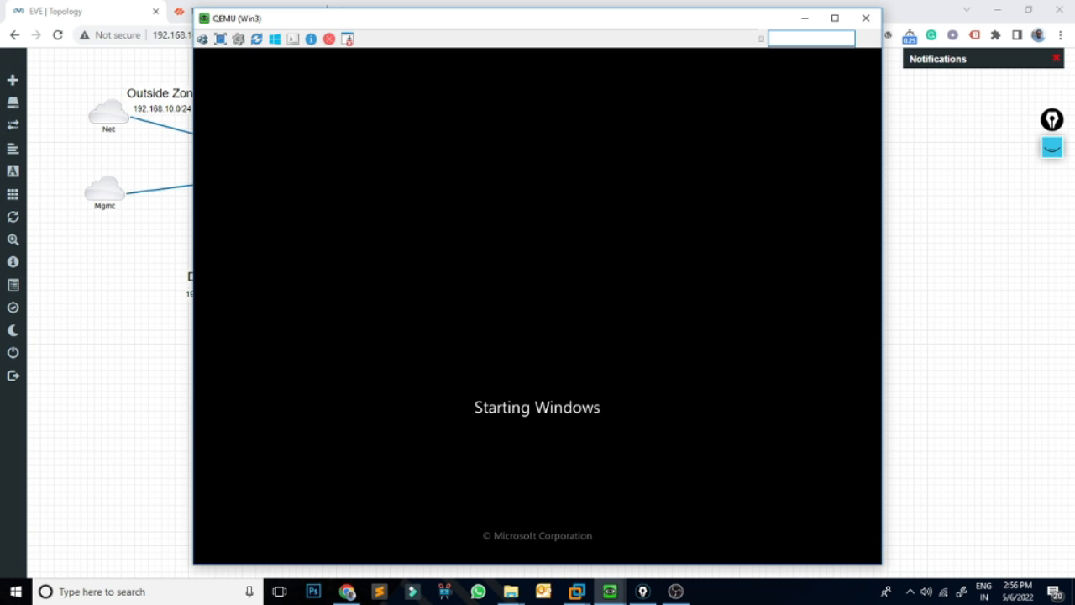
click(804, 17)
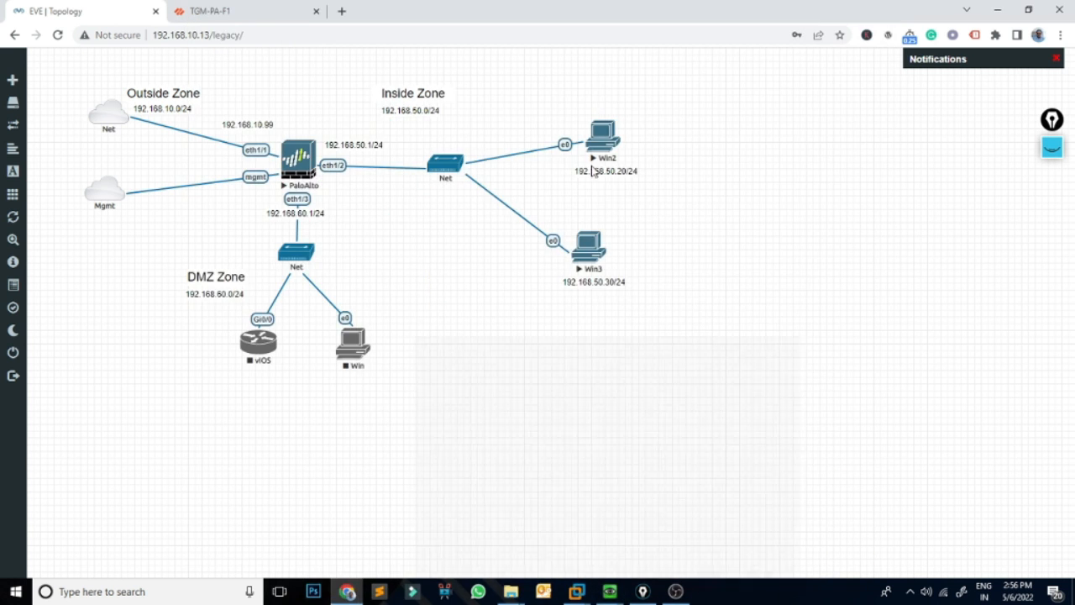
- Show the empty Network > DHCP Server page on the TGM-PA-F1 firewall
click(228, 12)
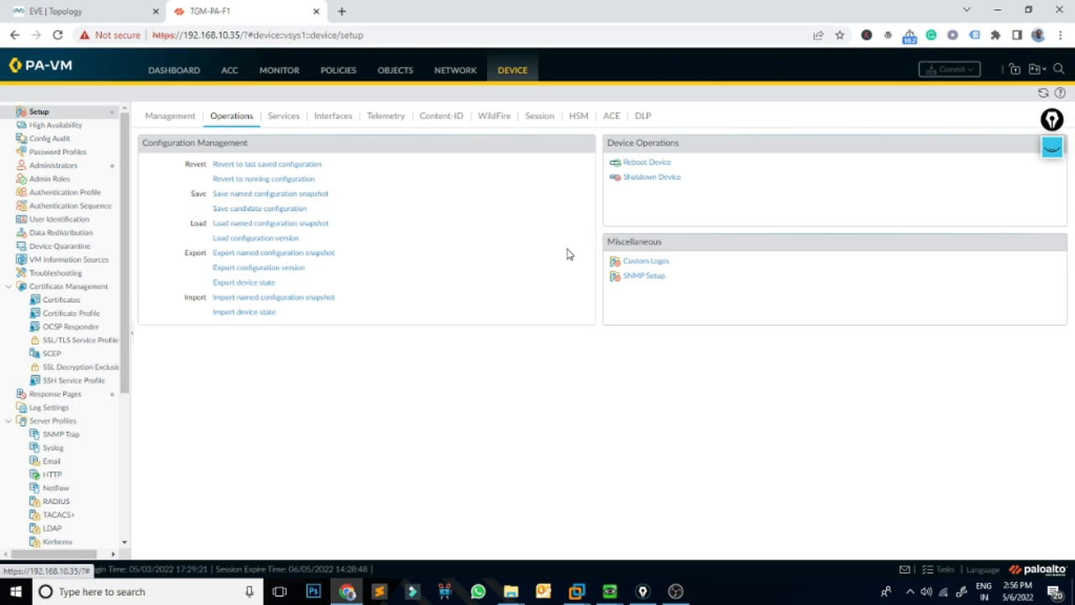
click(465, 78)
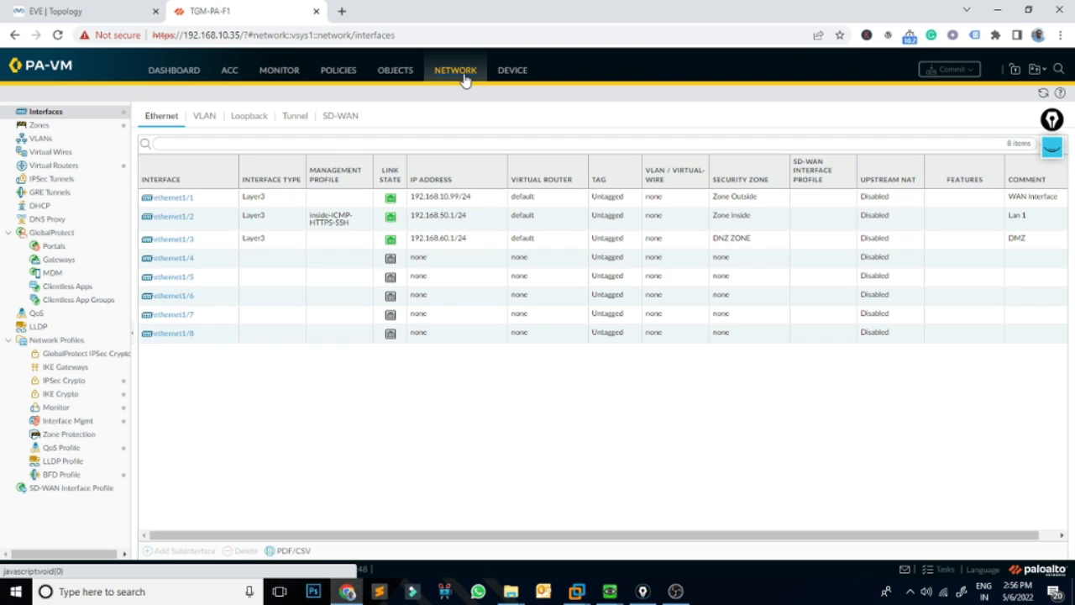
click(42, 206)
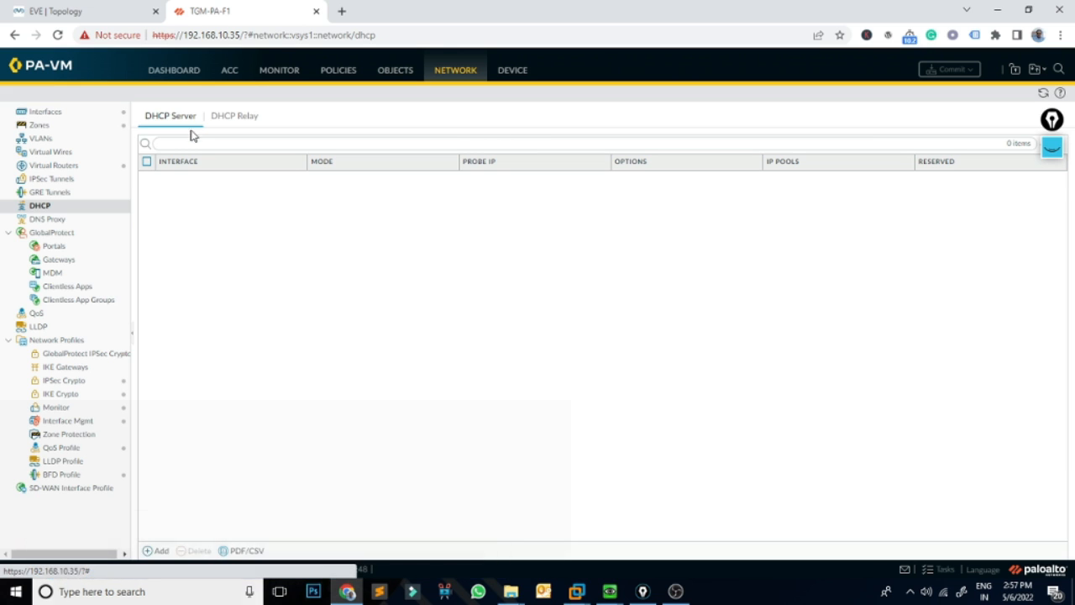
- Add a new DHCP Server entry and open its Interface dropdown after checking the topology
click(158, 551)
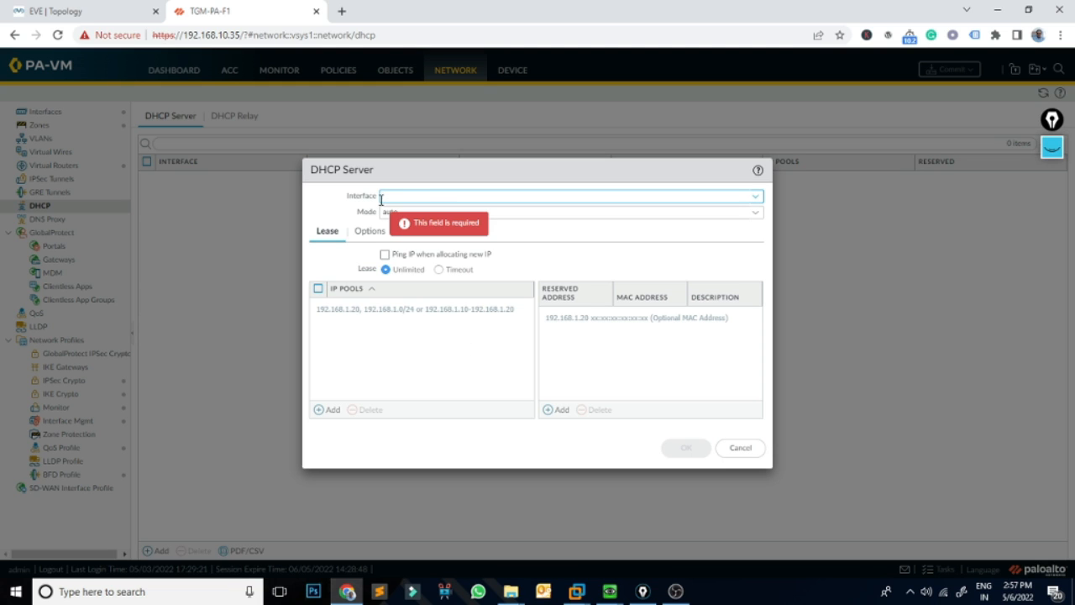
key(alt+Tab)
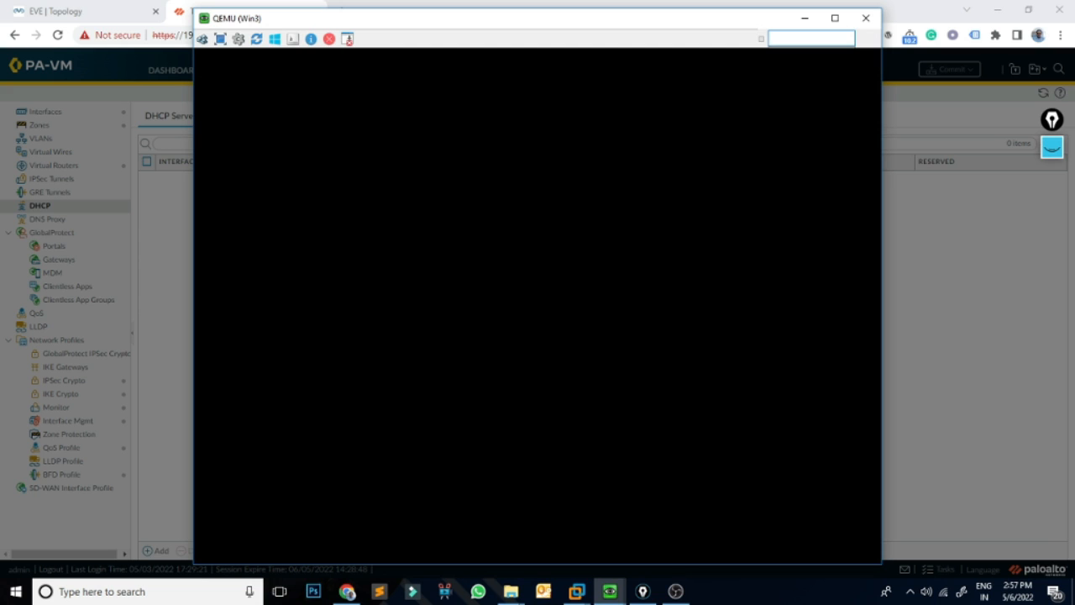
click(805, 18)
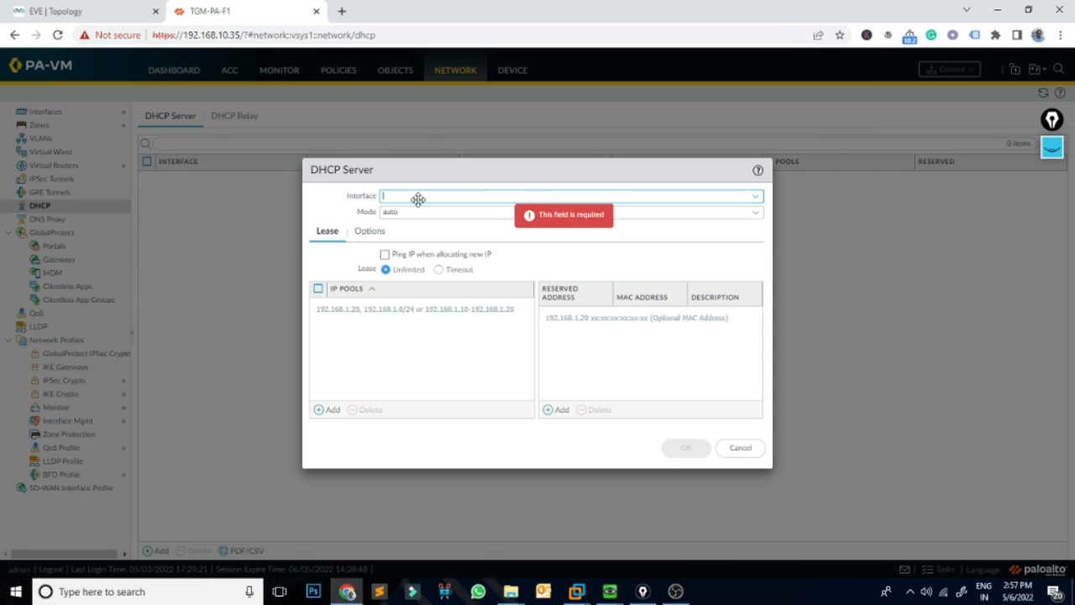
click(93, 11)
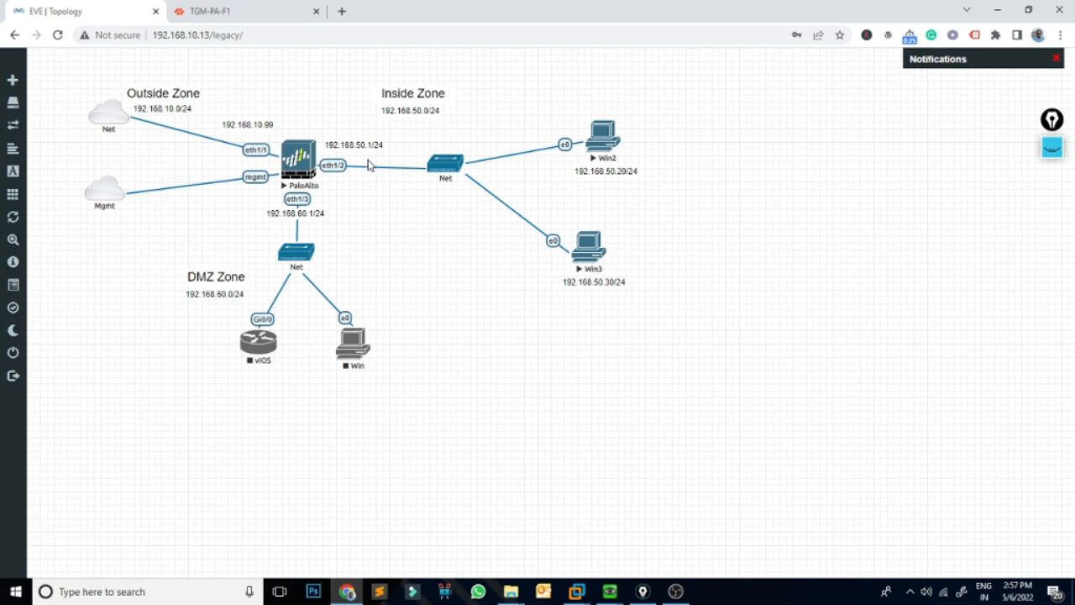
click(220, 11)
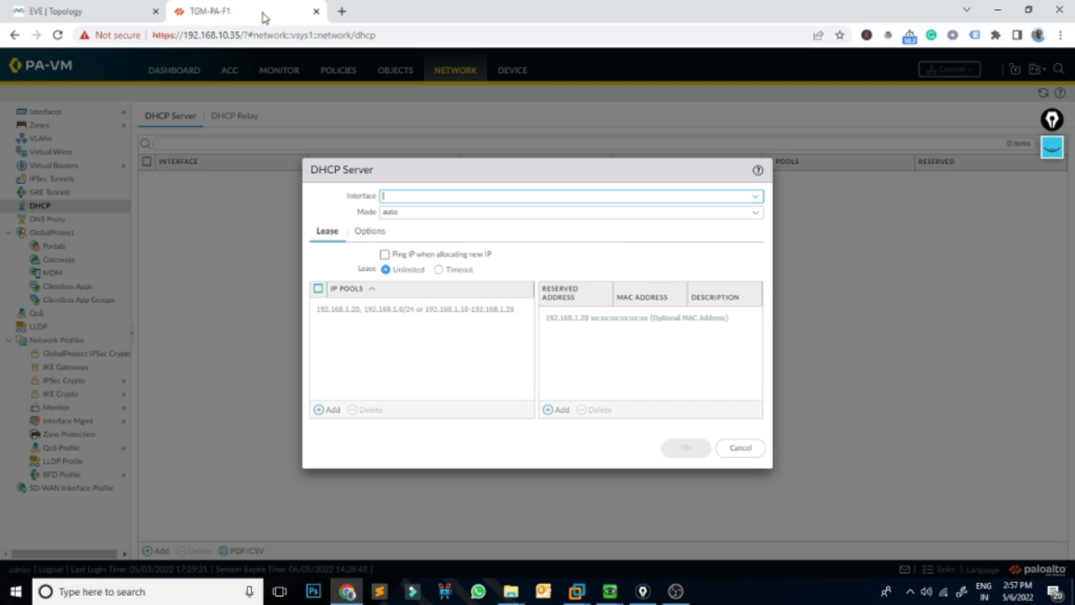
click(757, 197)
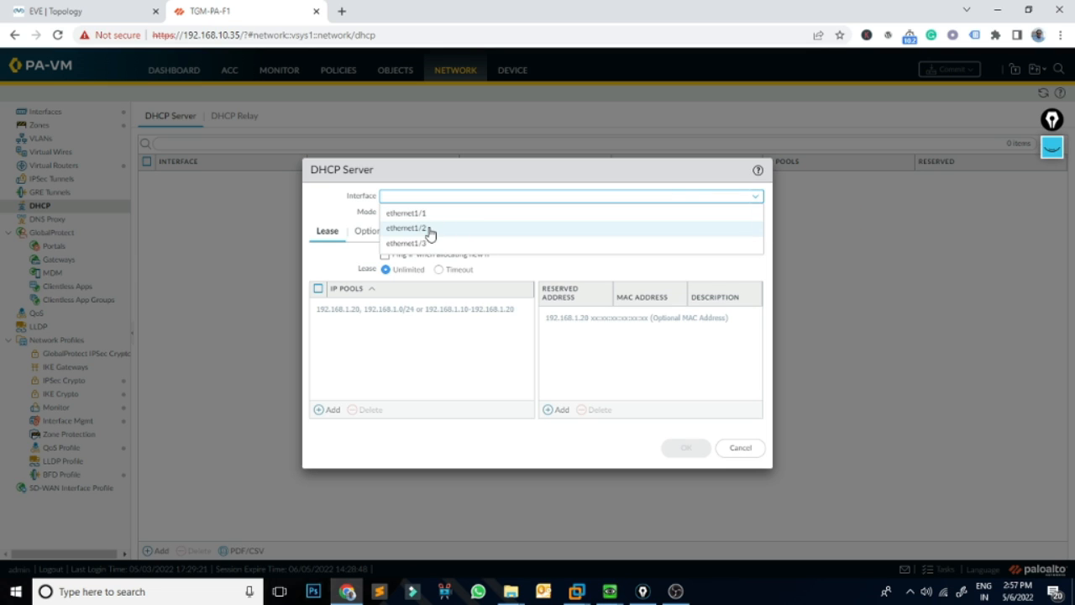
- Choose ethernet1/2 as the DHCP server interface and keep Mode at auto
click(429, 230)
click(756, 213)
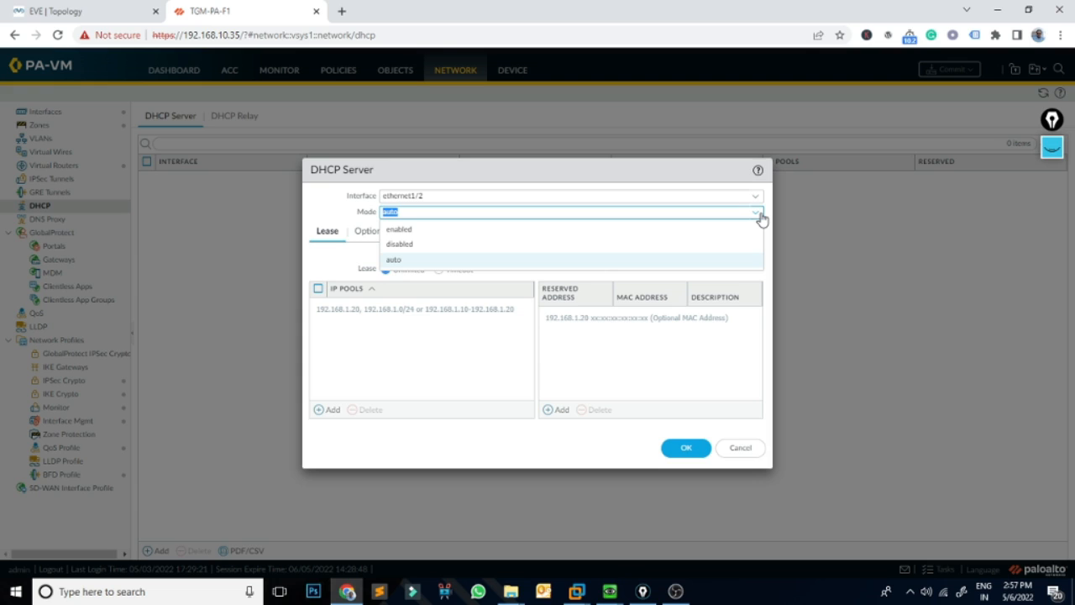
click(412, 260)
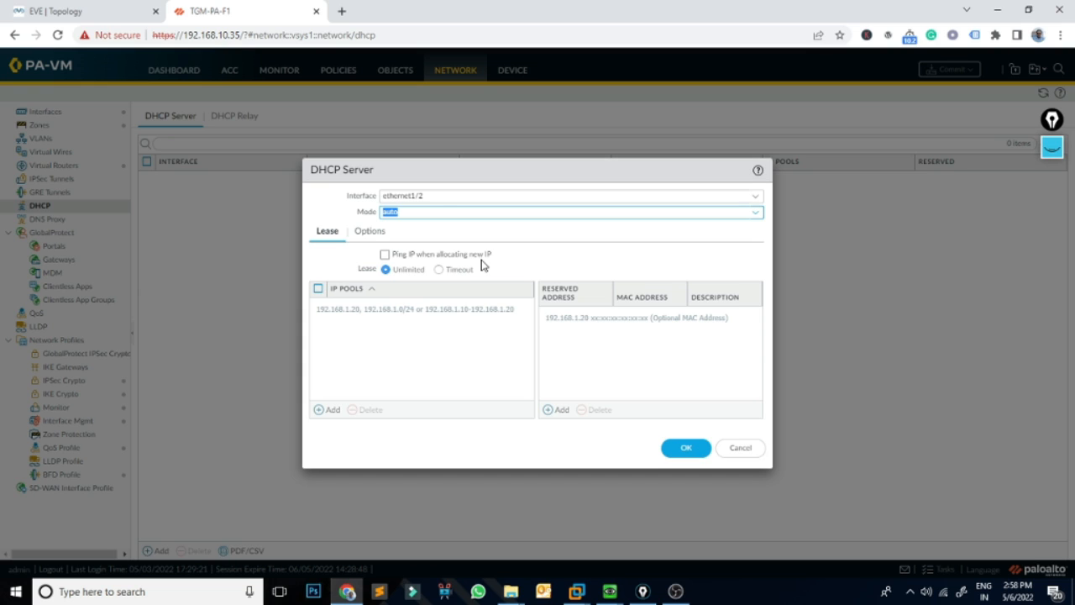
- Enable 'Ping IP when allocating new IP' and set a 1-day lease timeout
click(387, 255)
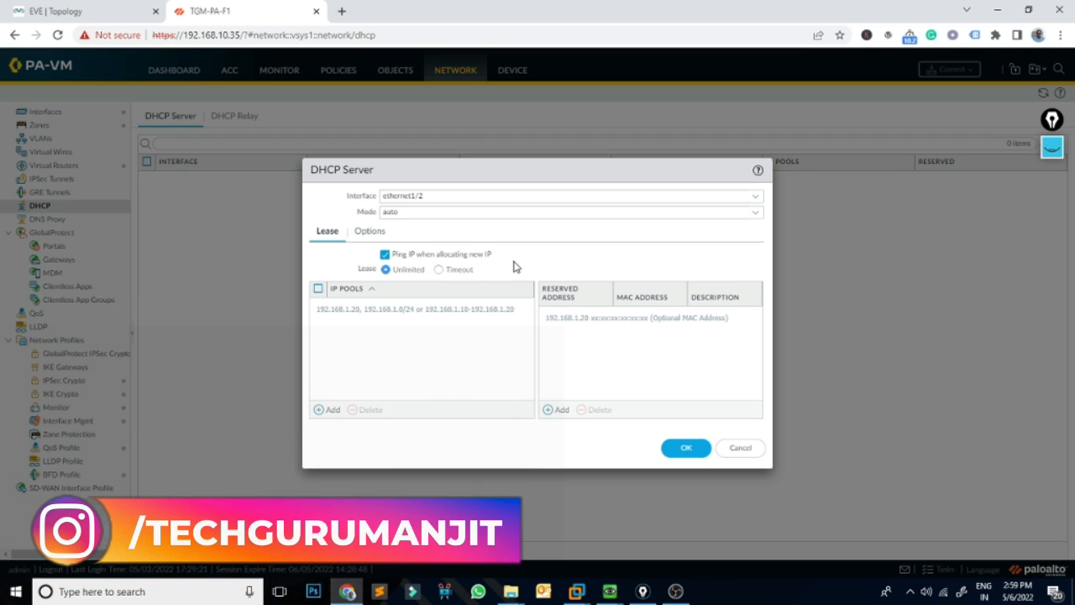
click(439, 269)
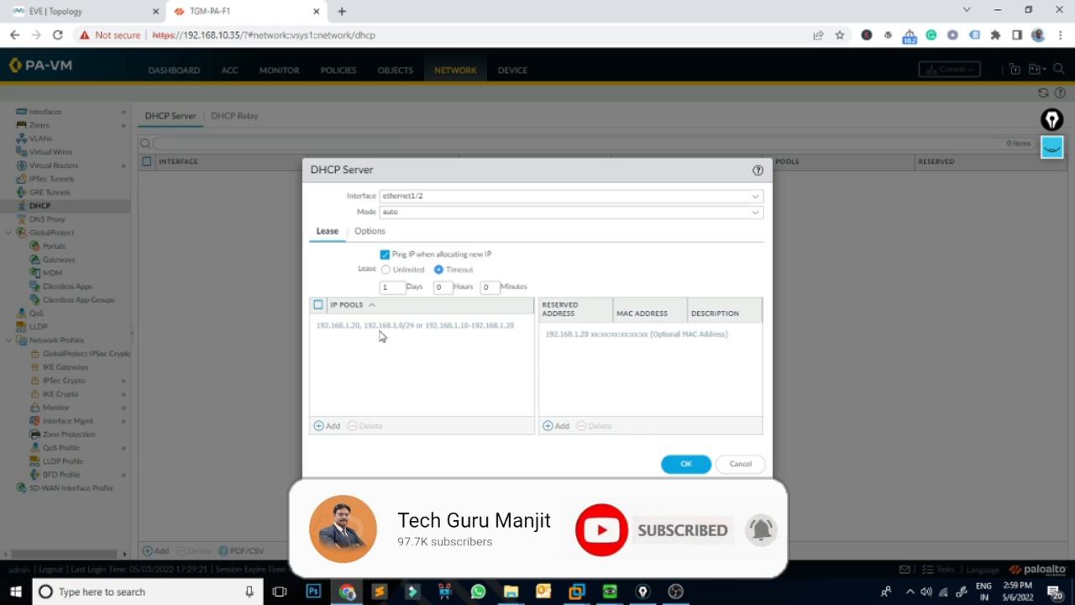
click(111, 12)
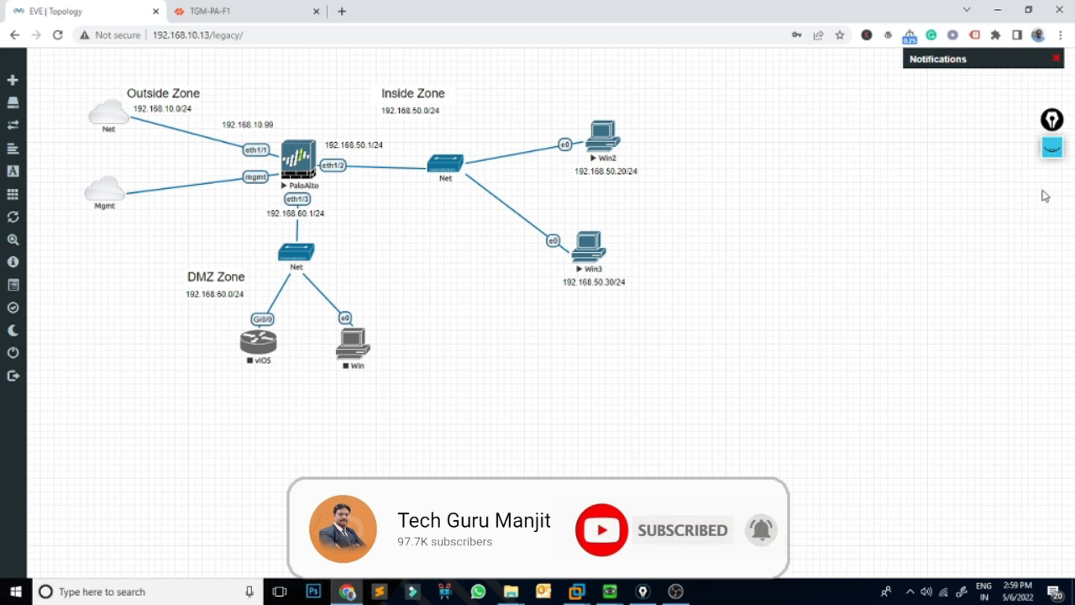
click(1051, 147)
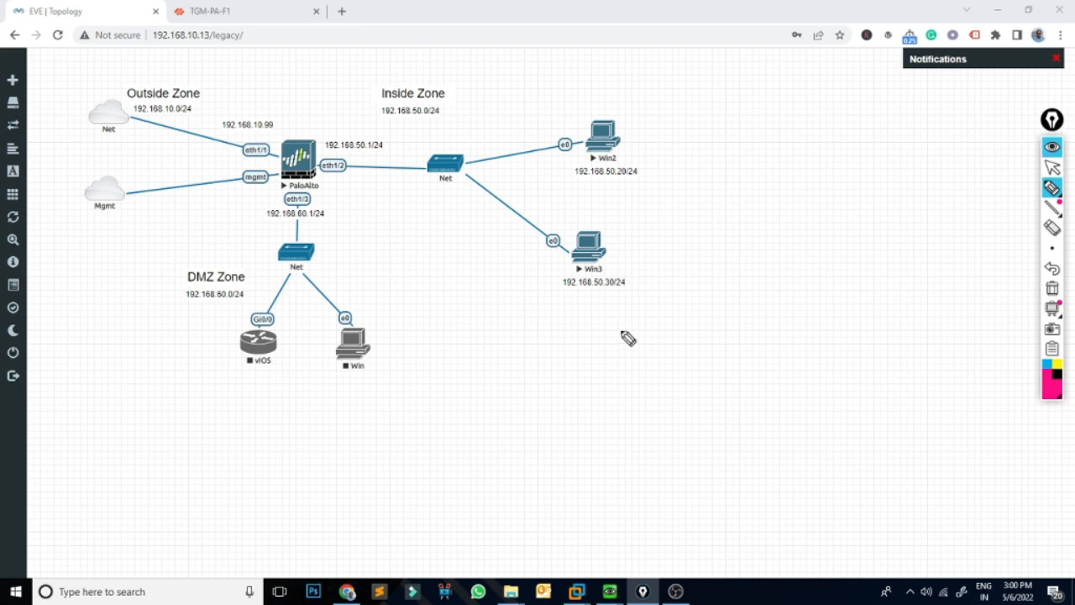
mouse_move(612, 324)
mouse_down()
mouse_move(612, 348)
mouse_move(621, 334)
mouse_move(623, 347)
mouse_up()
mouse_move(640, 324)
mouse_down()
mouse_move(748, 336)
mouse_move(755, 322)
mouse_up()
click(760, 320)
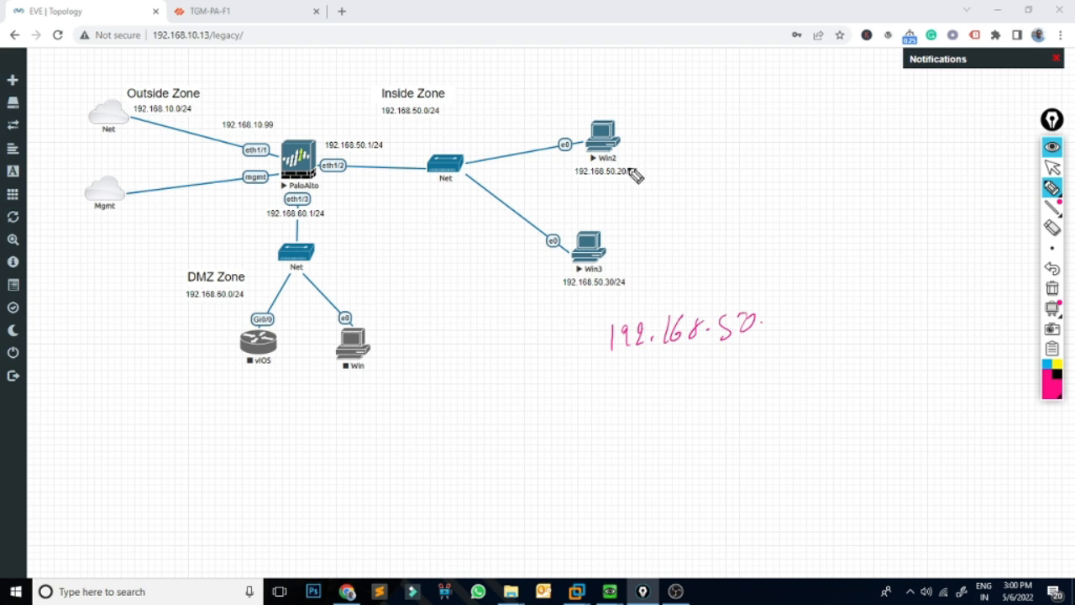
drag(771, 312, 788, 332)
mouse_move(798, 306)
mouse_down()
mouse_move(799, 333)
mouse_move(842, 310)
mouse_up()
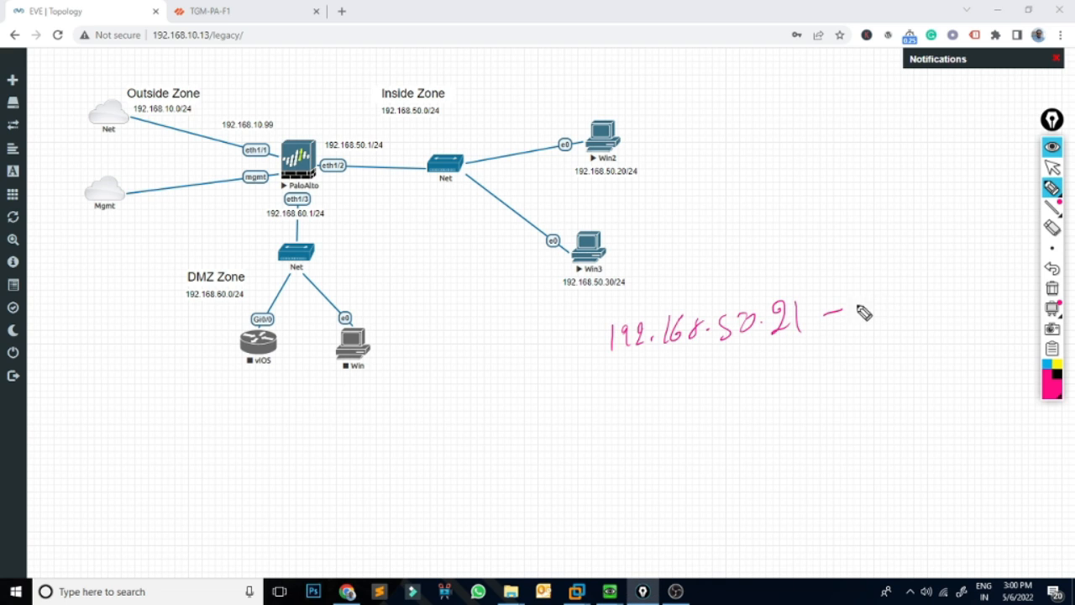
drag(852, 300, 851, 322)
mouse_move(865, 299)
mouse_down()
mouse_move(878, 320)
mouse_move(909, 320)
mouse_move(946, 297)
mouse_move(977, 313)
mouse_move(1001, 292)
mouse_move(1013, 307)
mouse_move(1026, 281)
mouse_up()
click(897, 319)
click(966, 308)
click(971, 307)
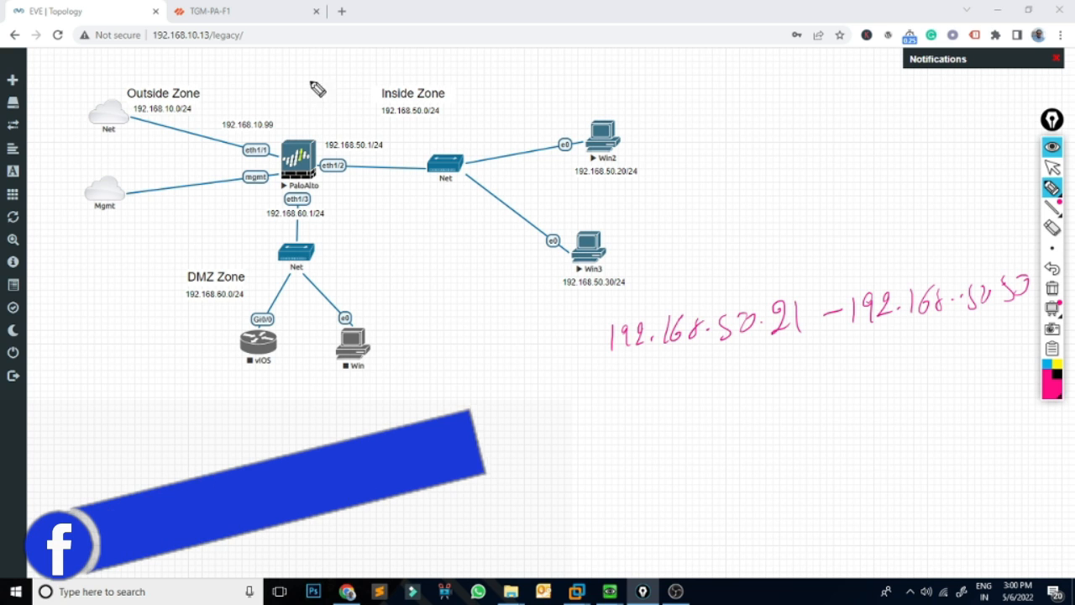
click(1052, 147)
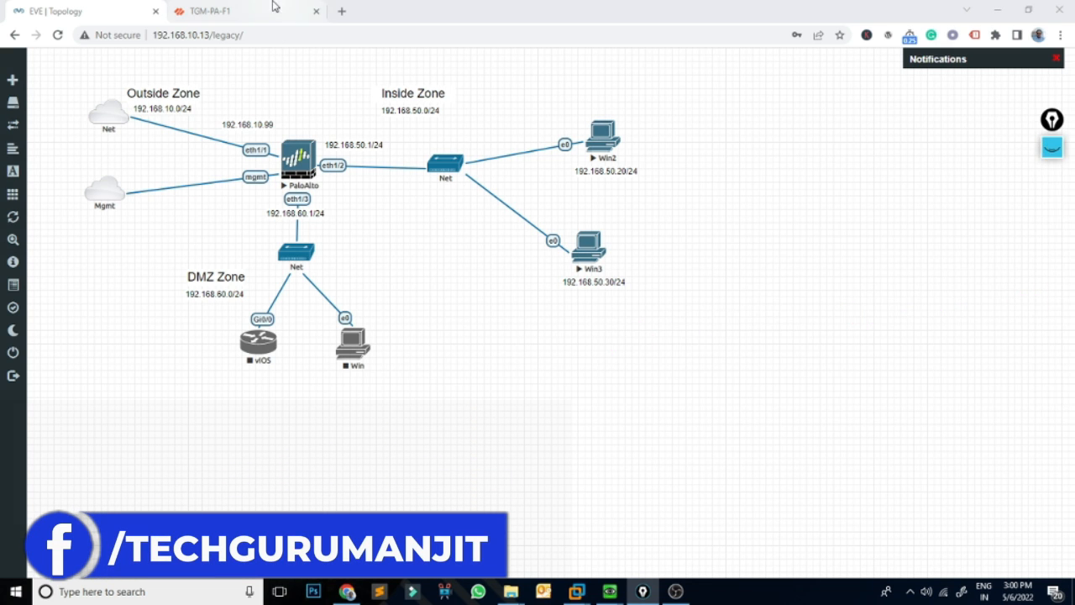
click(252, 8)
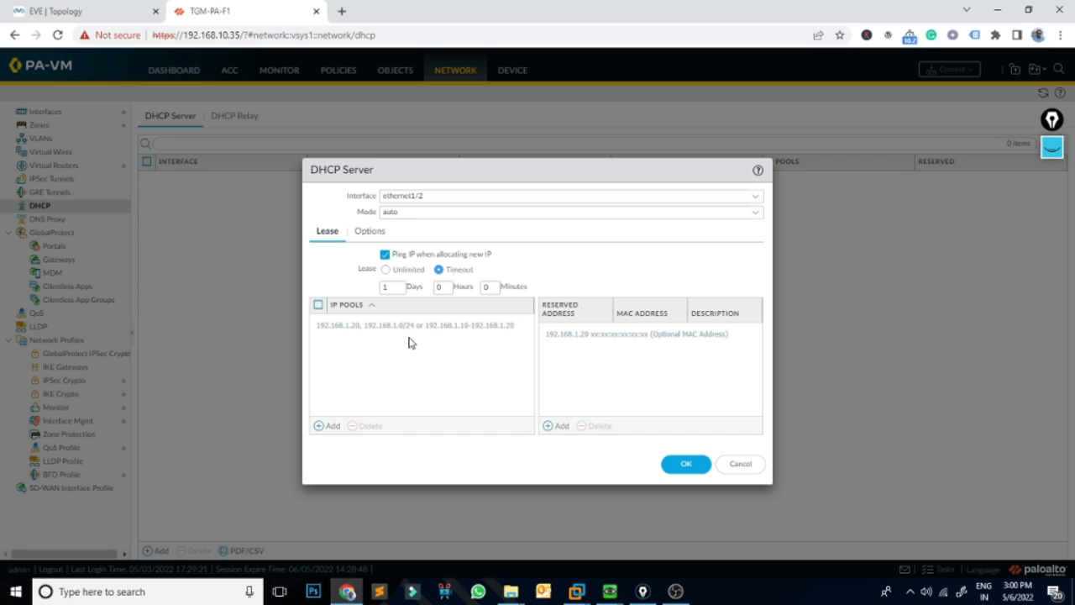
click(76, 11)
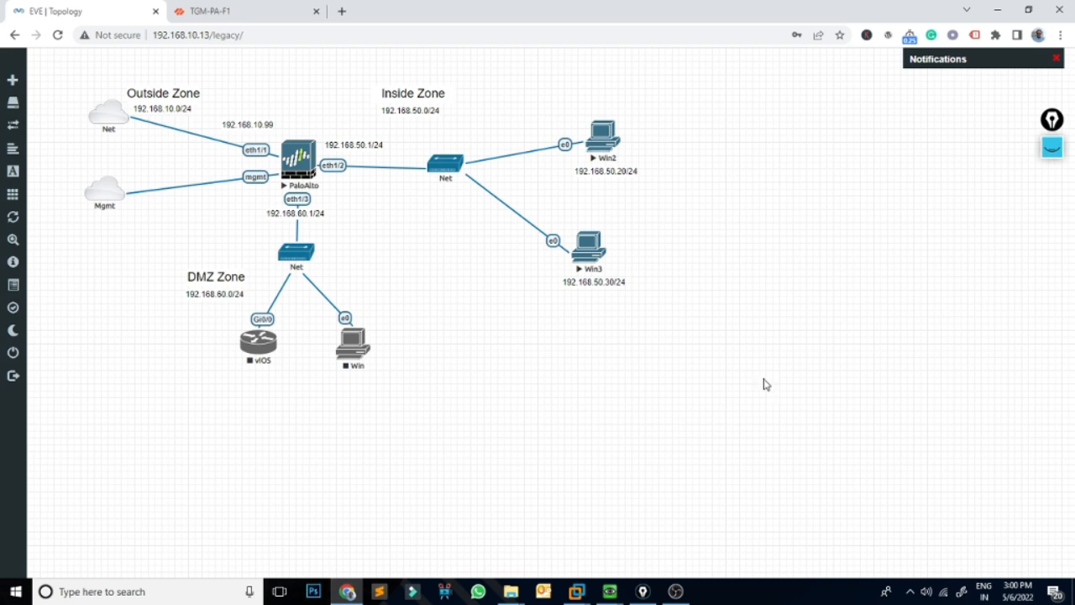
click(1051, 148)
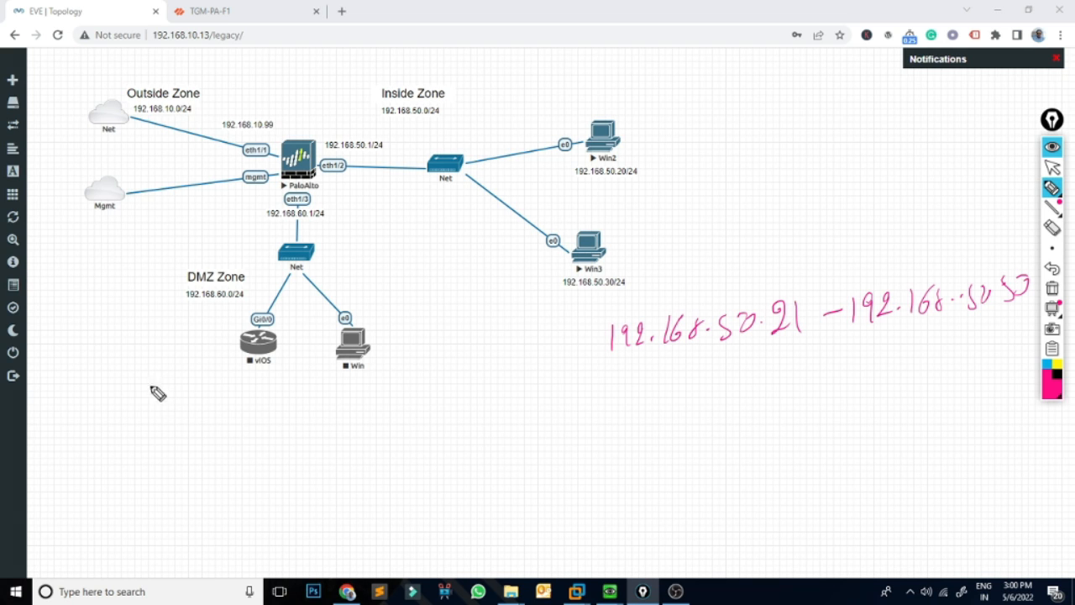
mouse_move(578, 396)
mouse_down()
mouse_move(576, 427)
mouse_move(620, 423)
mouse_up()
click(624, 410)
click(632, 404)
drag(648, 378, 643, 404)
drag(640, 385, 638, 422)
click(687, 392)
drag(704, 370, 695, 402)
mouse_move(707, 369)
mouse_down()
mouse_move(720, 396)
mouse_move(716, 374)
mouse_move(780, 389)
mouse_move(765, 433)
mouse_up()
click(744, 384)
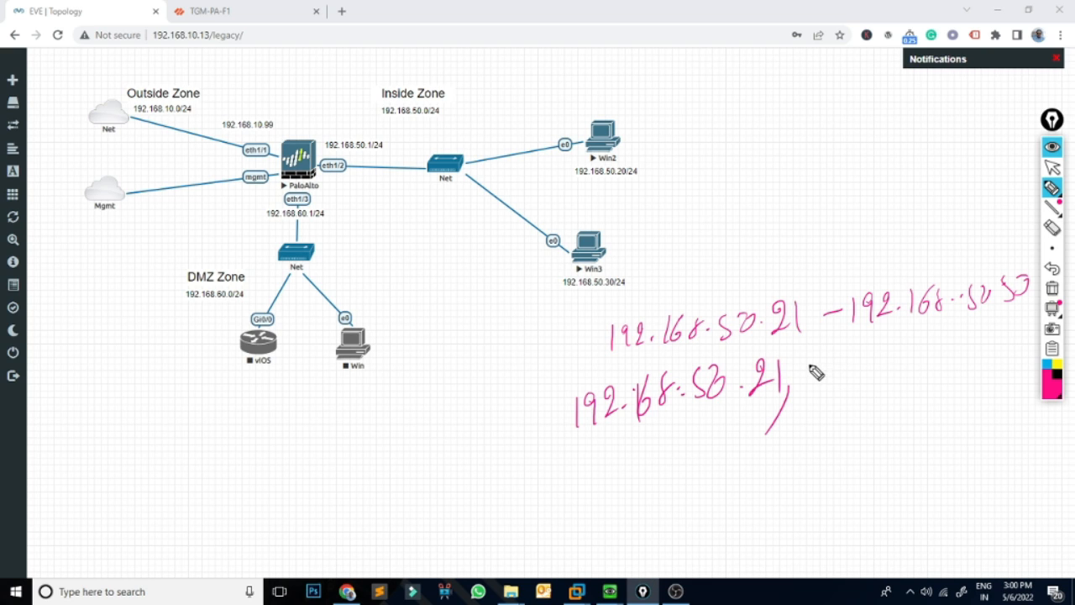
mouse_move(809, 363)
mouse_down()
mouse_move(808, 387)
mouse_move(855, 383)
mouse_up()
click(844, 382)
mouse_move(875, 363)
mouse_down()
mouse_move(870, 381)
mouse_move(890, 382)
mouse_up()
click(906, 376)
mouse_move(930, 349)
mouse_down()
mouse_move(921, 366)
mouse_move(970, 342)
mouse_move(989, 363)
mouse_move(1023, 363)
mouse_up()
click(952, 357)
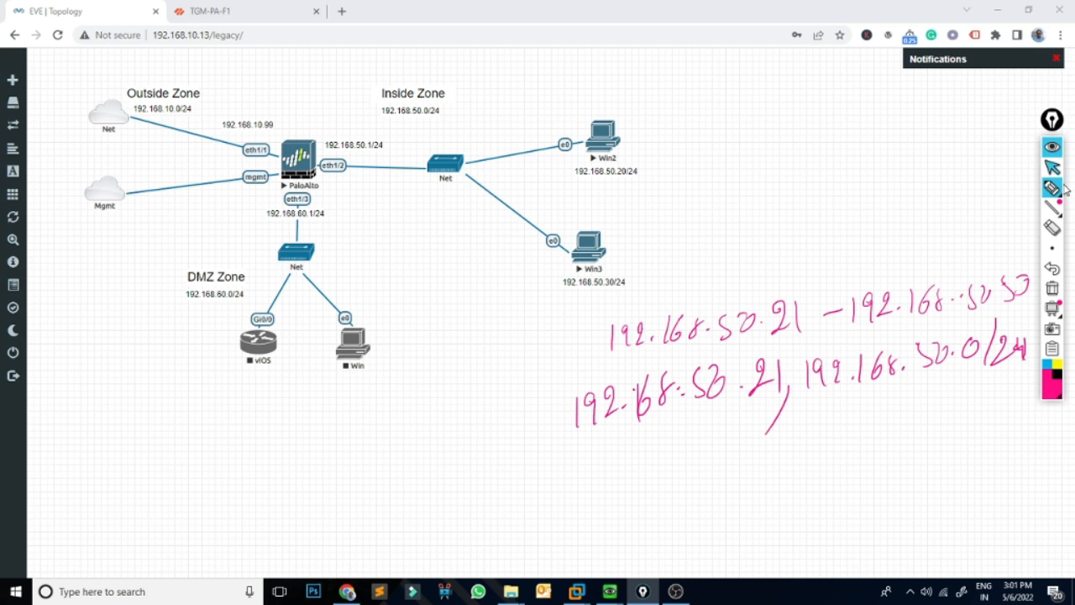
click(1055, 290)
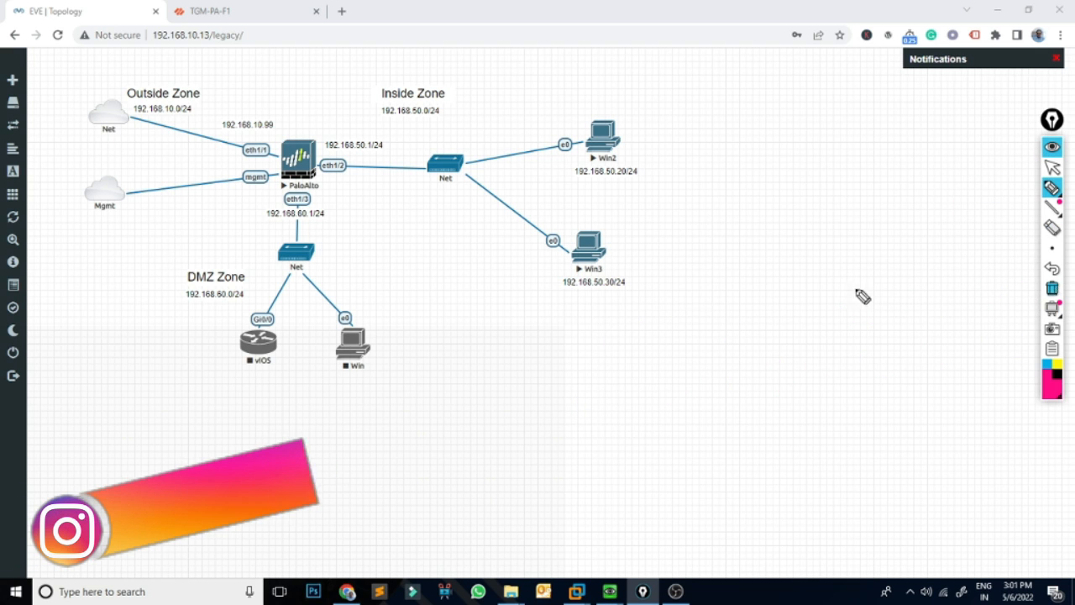
click(1051, 149)
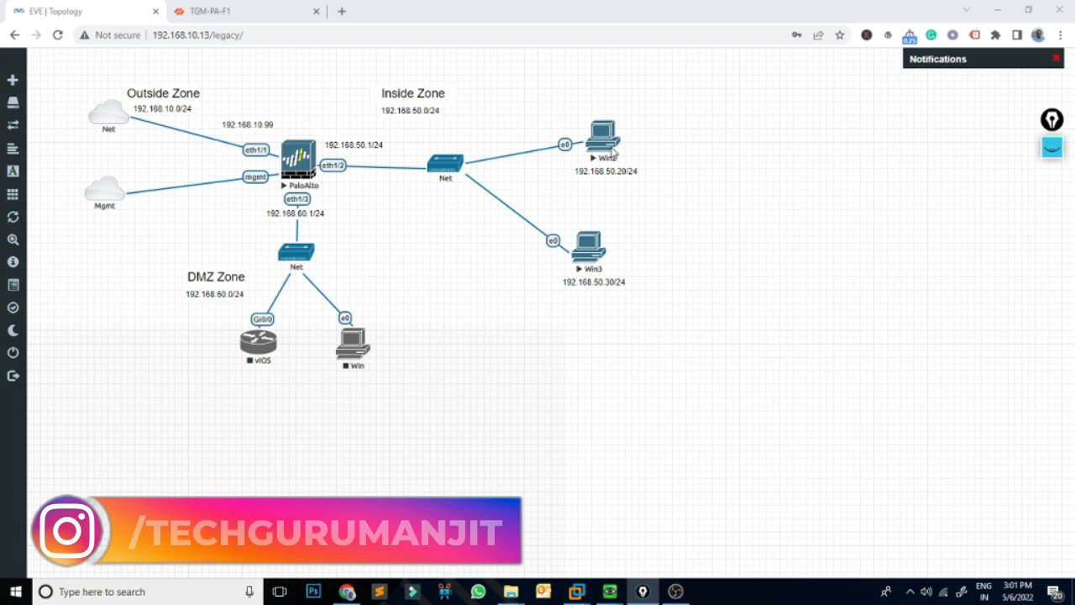
click(295, 23)
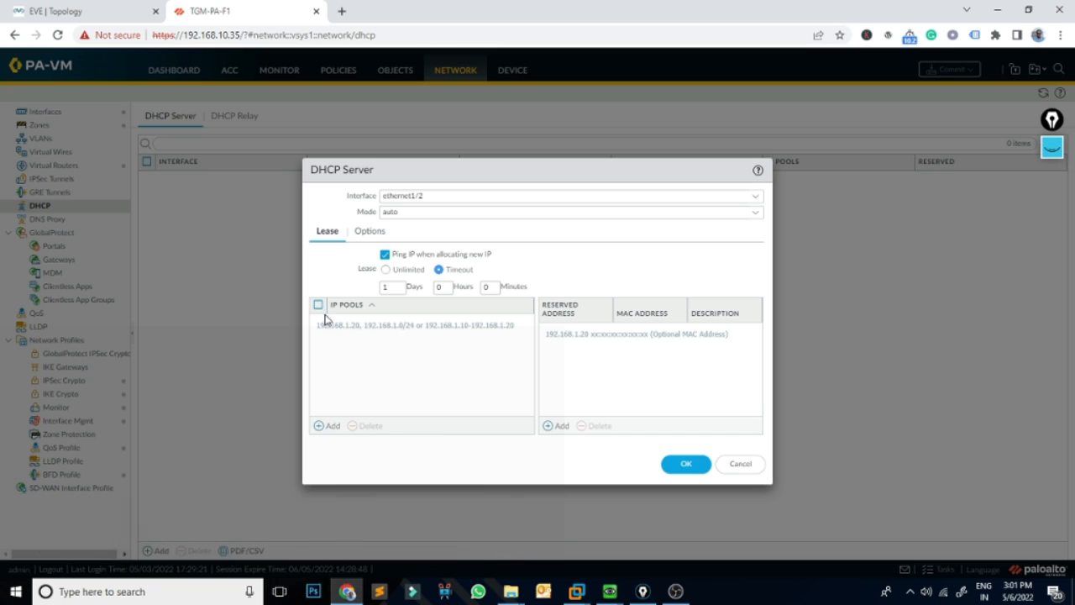
- Add the IP pool 192.168.50.21-192.168.50.100
click(327, 428)
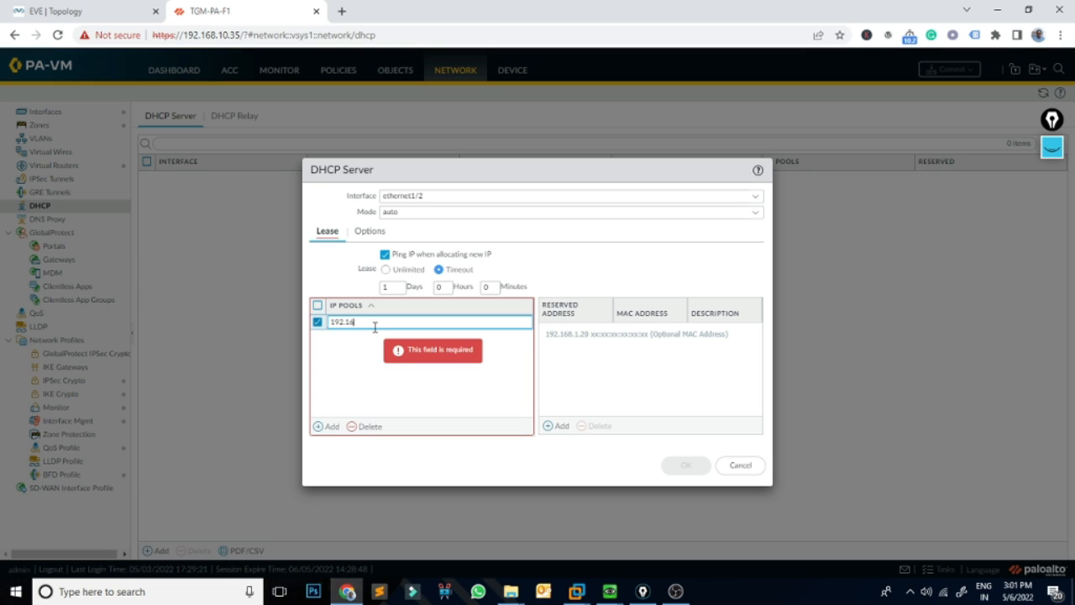
text(192.168.50.)
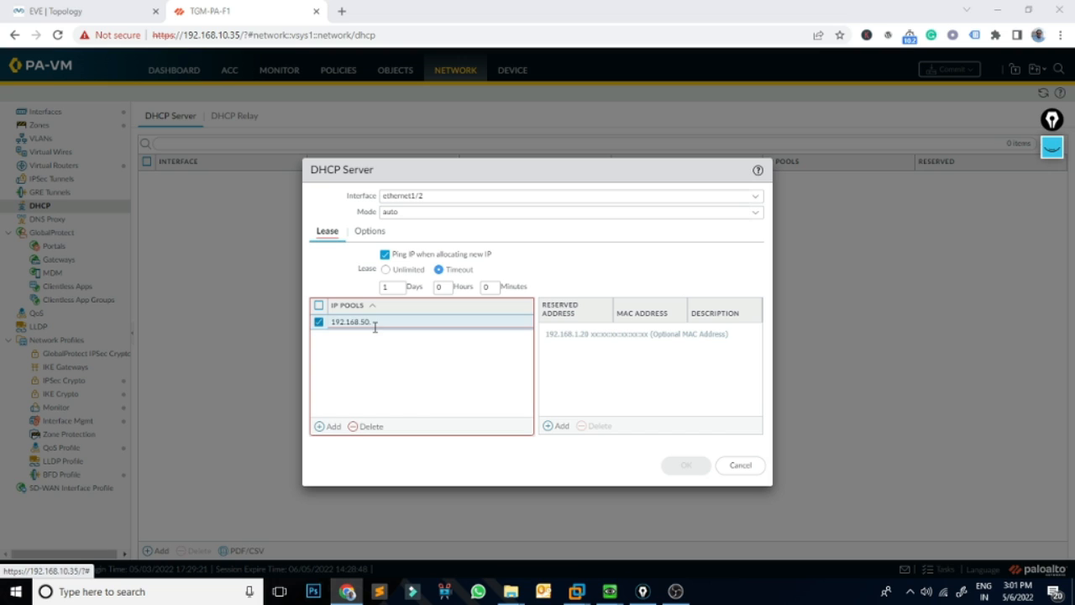
click(434, 322)
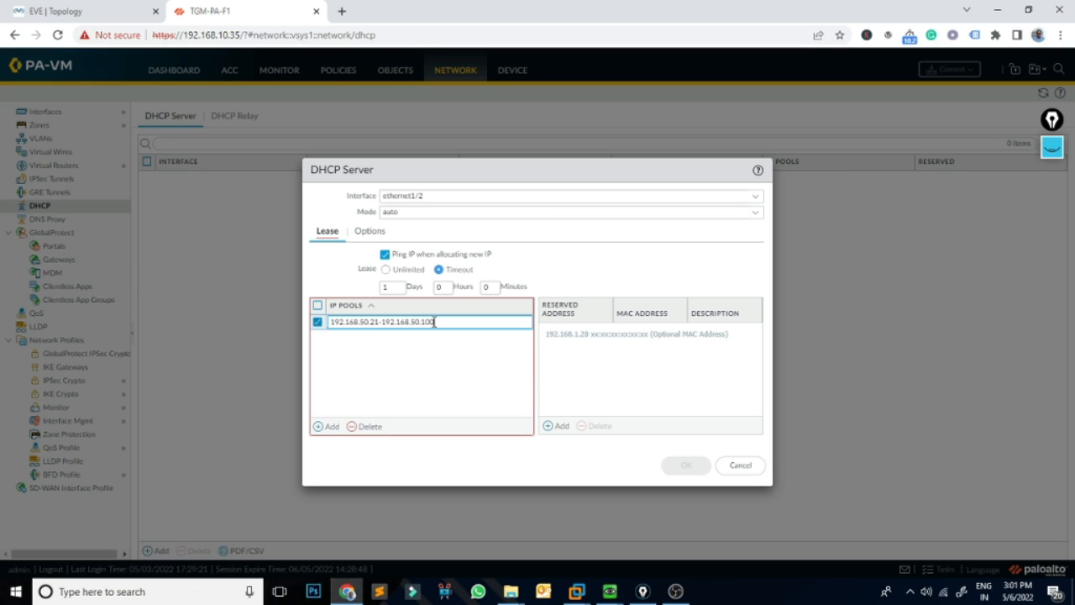
click(476, 368)
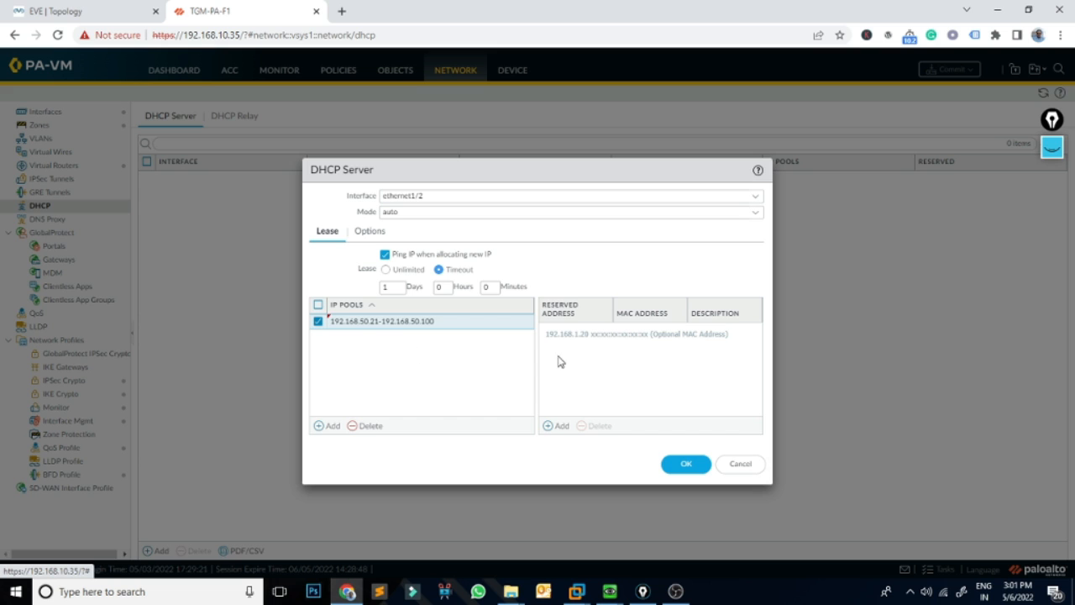
- Reserve 192.168.50.20, leaving its description and MAC address empty
click(554, 427)
text(192.168.50.20)
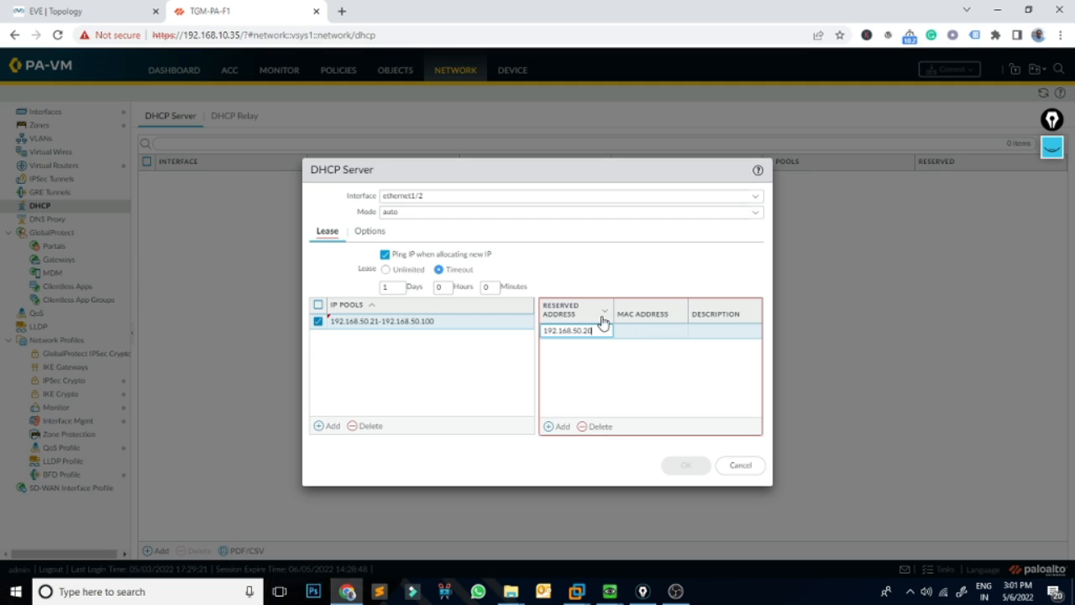
click(660, 342)
click(709, 327)
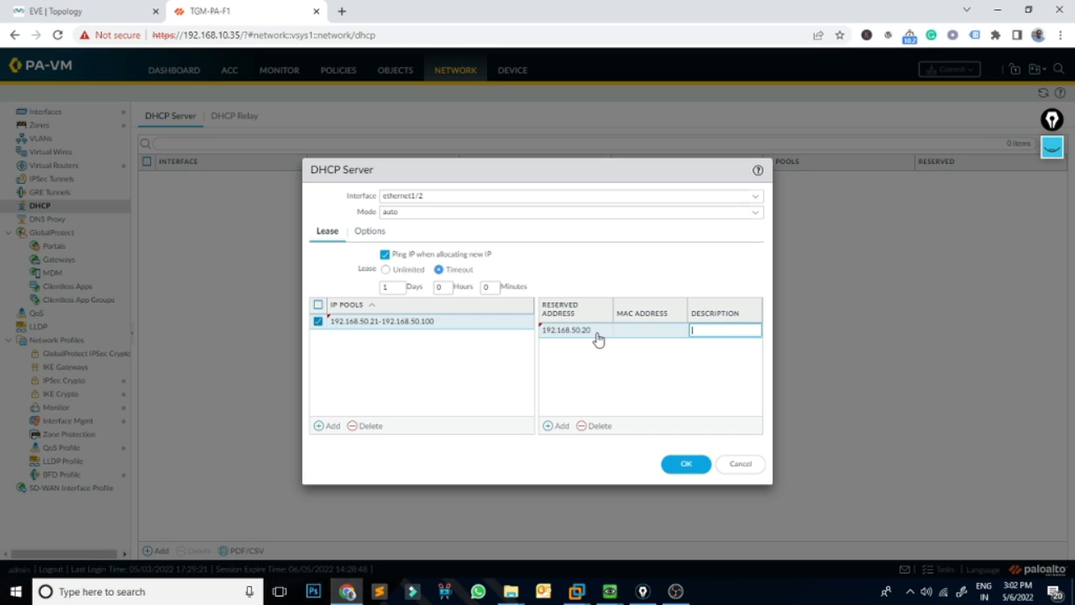
click(653, 336)
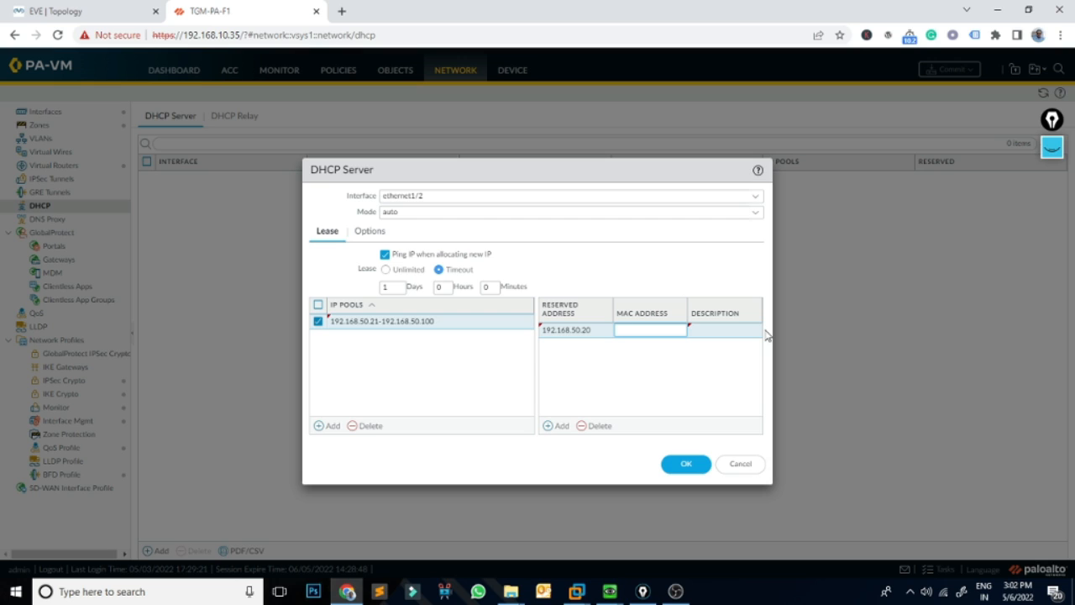
click(716, 359)
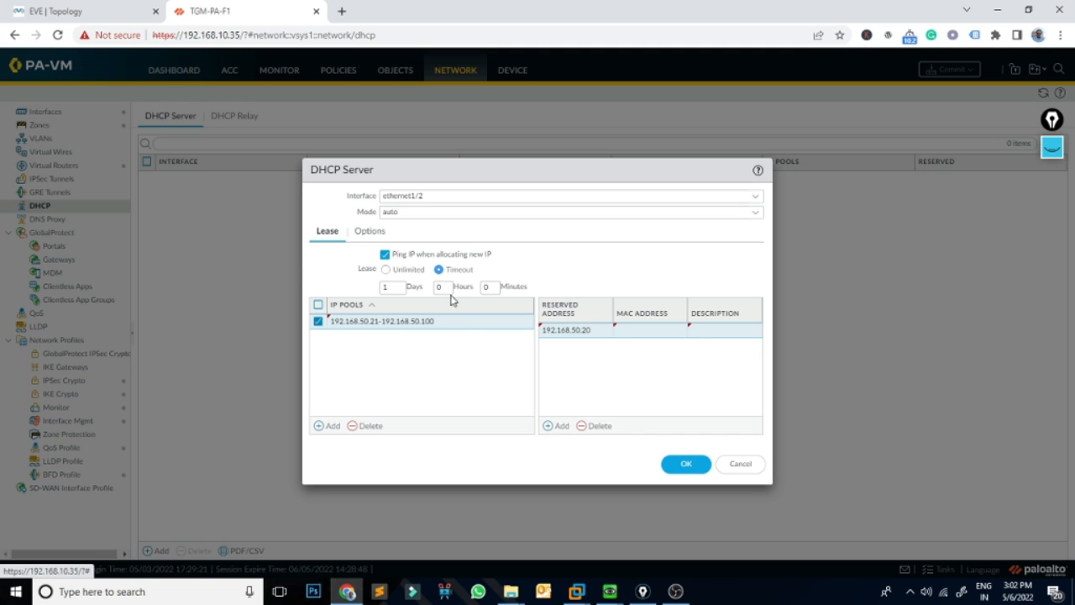
- On the Options tab, enter gateway 192.168.50.1 and subnet mask 255.255.255.0
click(375, 234)
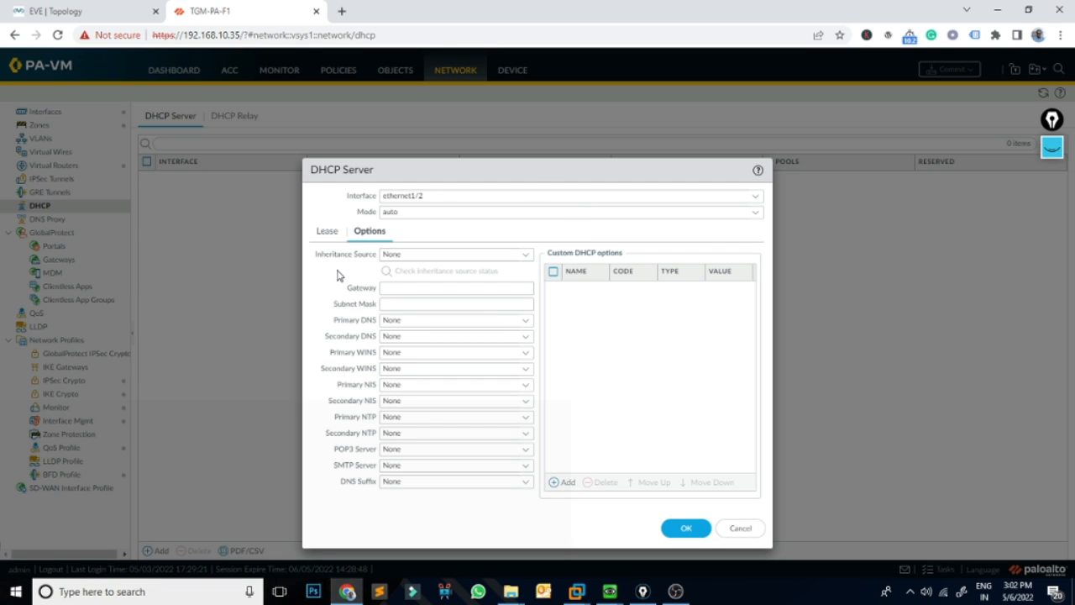
click(410, 291)
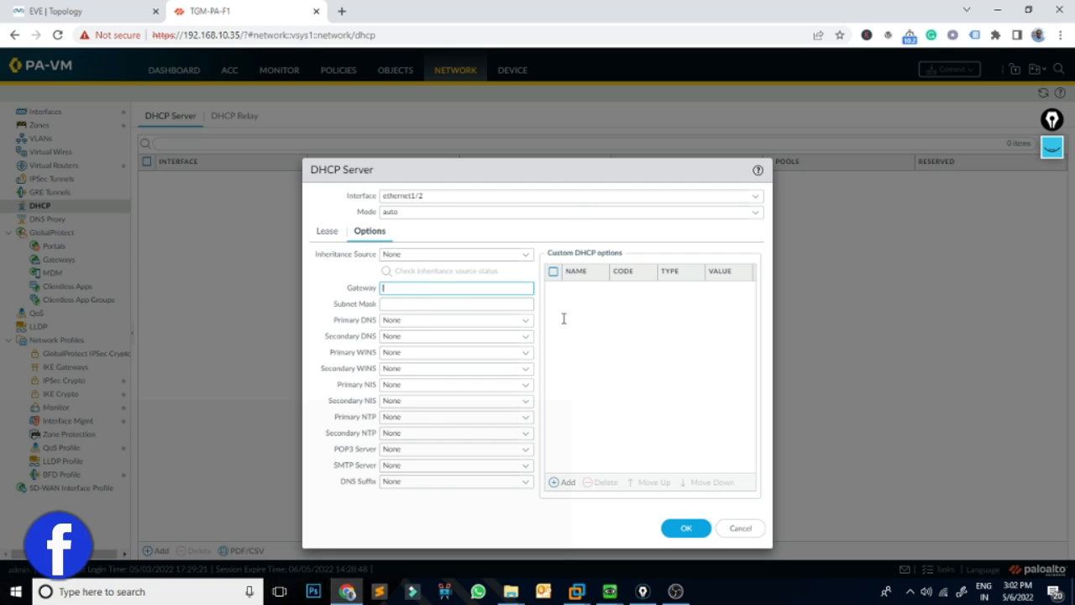
text(2.)
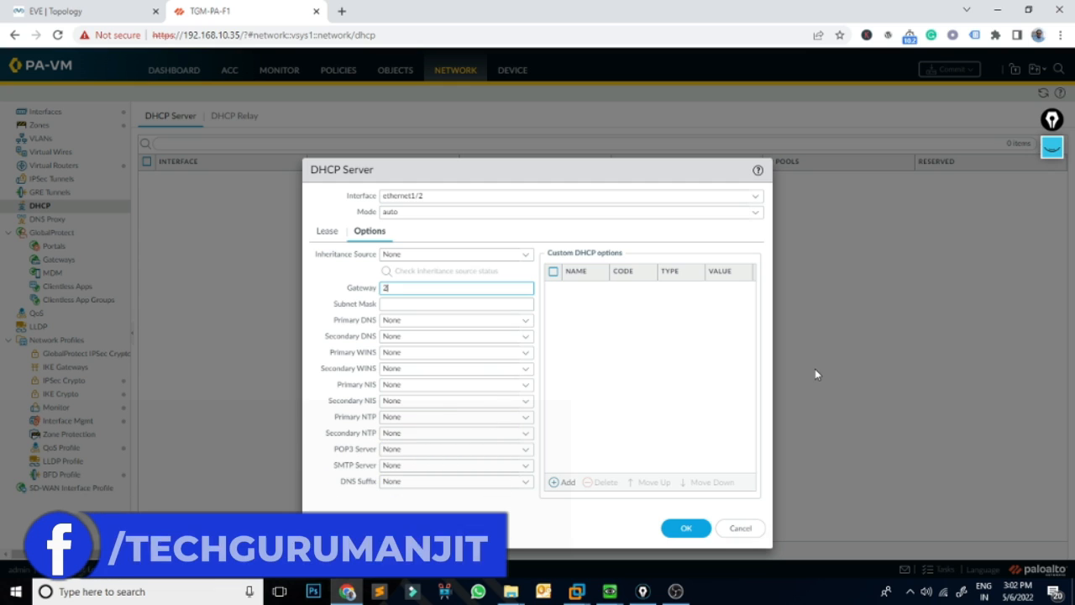
text(168)
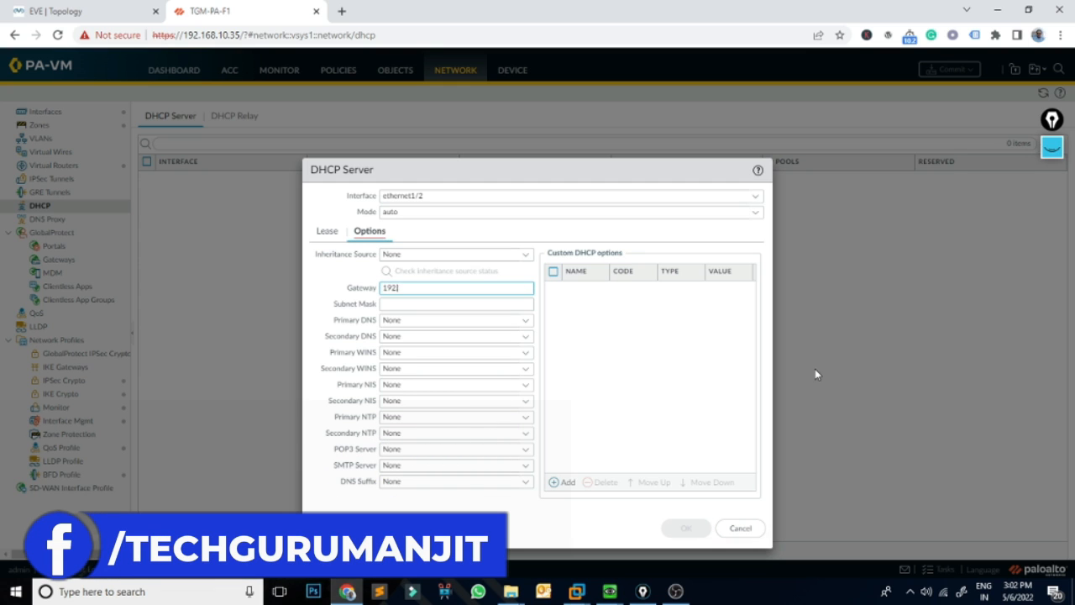
text(.168.50.1)
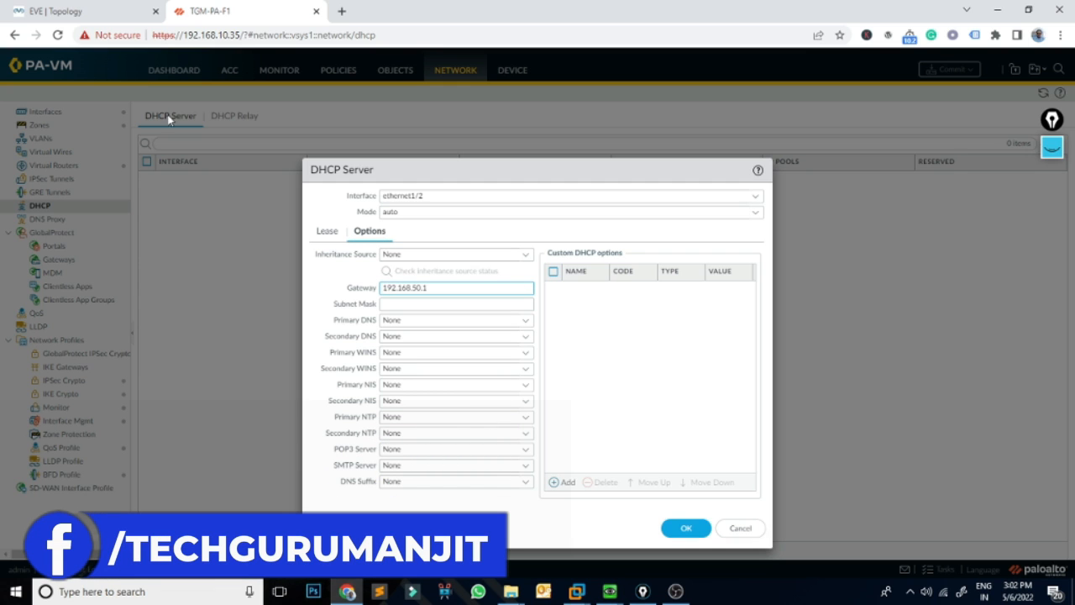
click(92, 12)
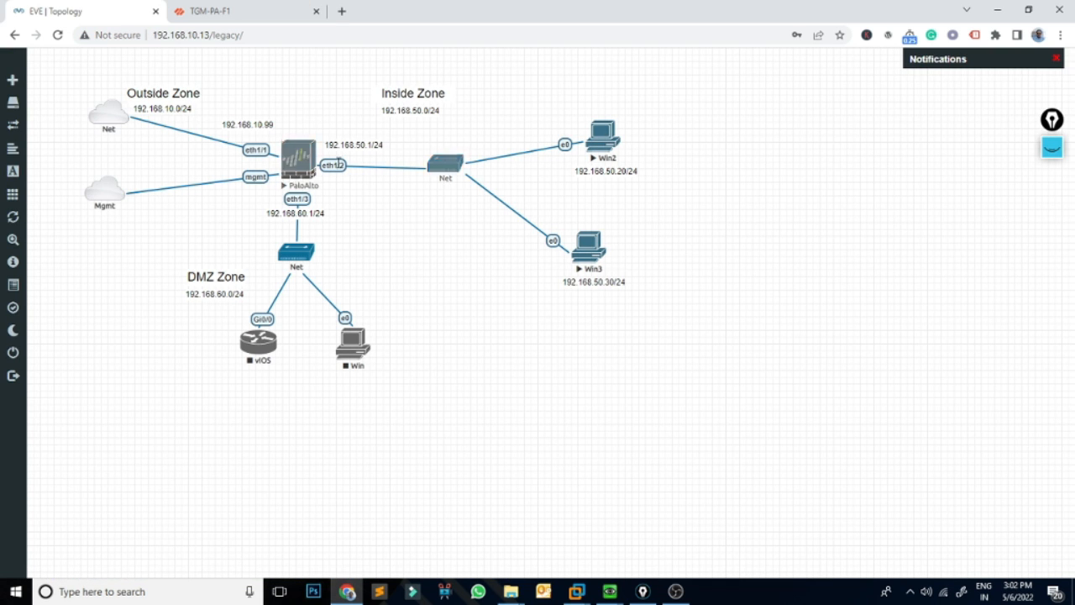
click(250, 13)
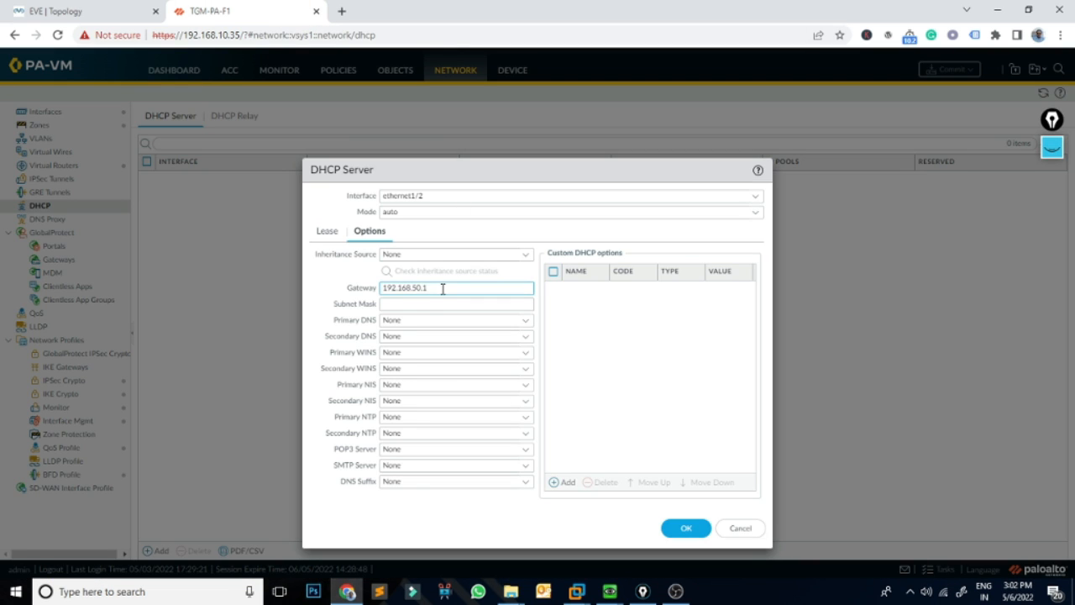
click(405, 302)
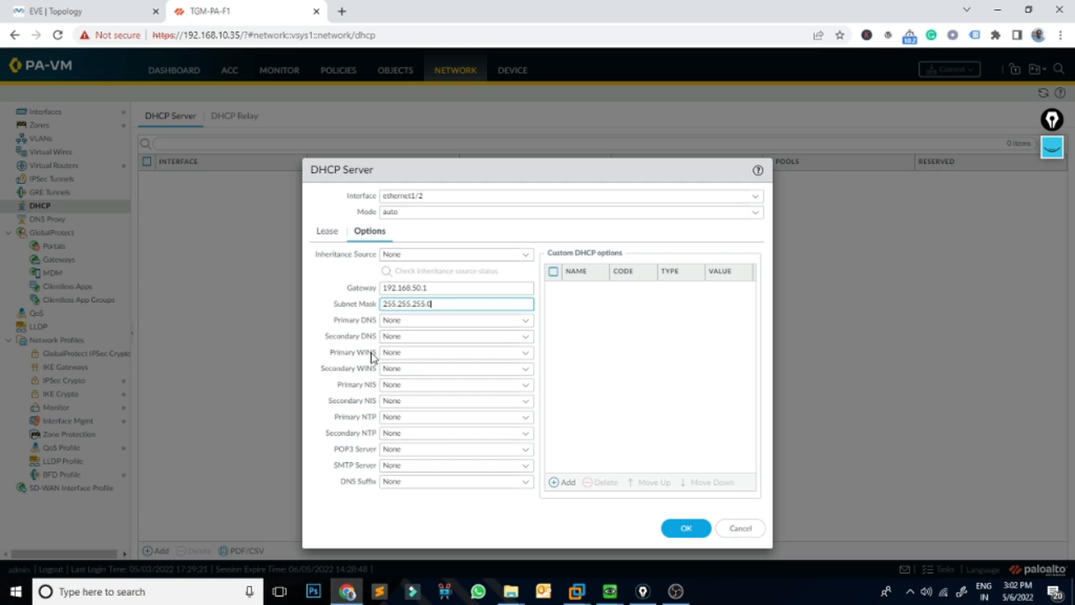
- Set primary DNS 8.8.8.8 and secondary DNS 4.2.2.2, then save the DHCP server
click(561, 482)
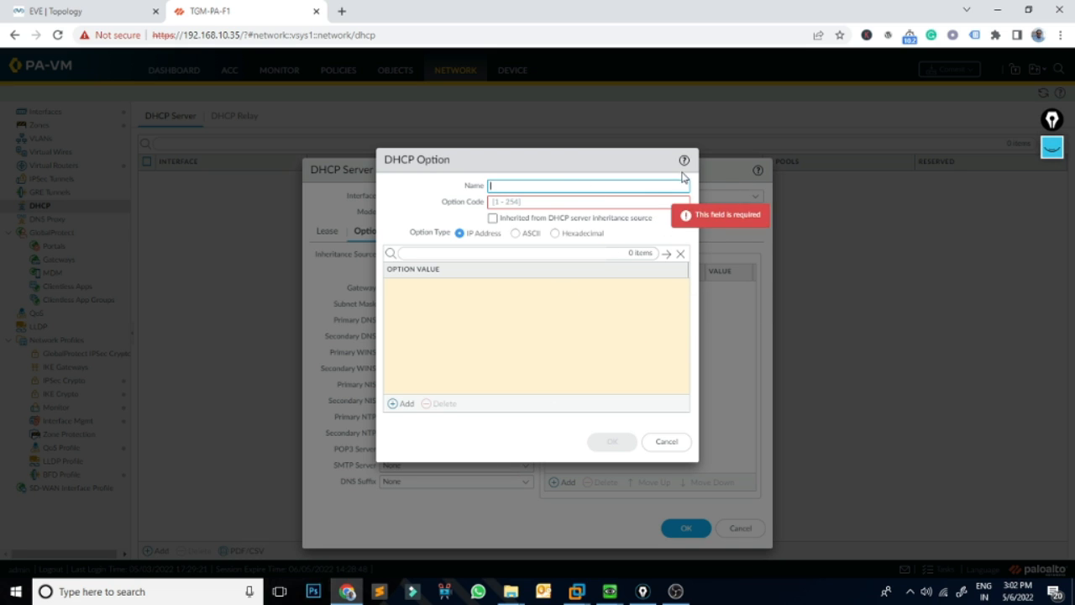
click(670, 442)
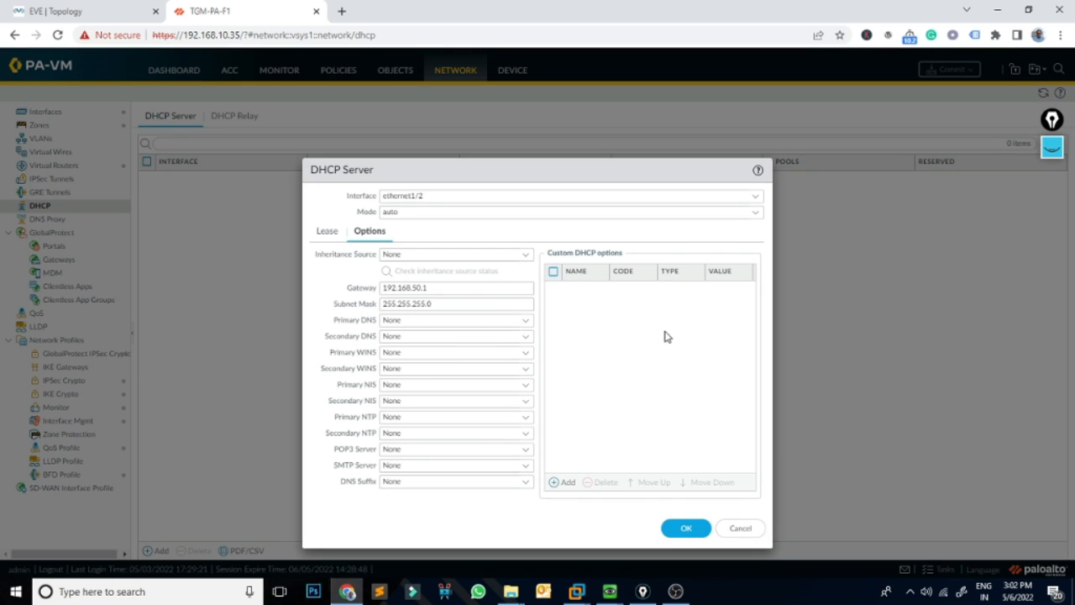
click(438, 320)
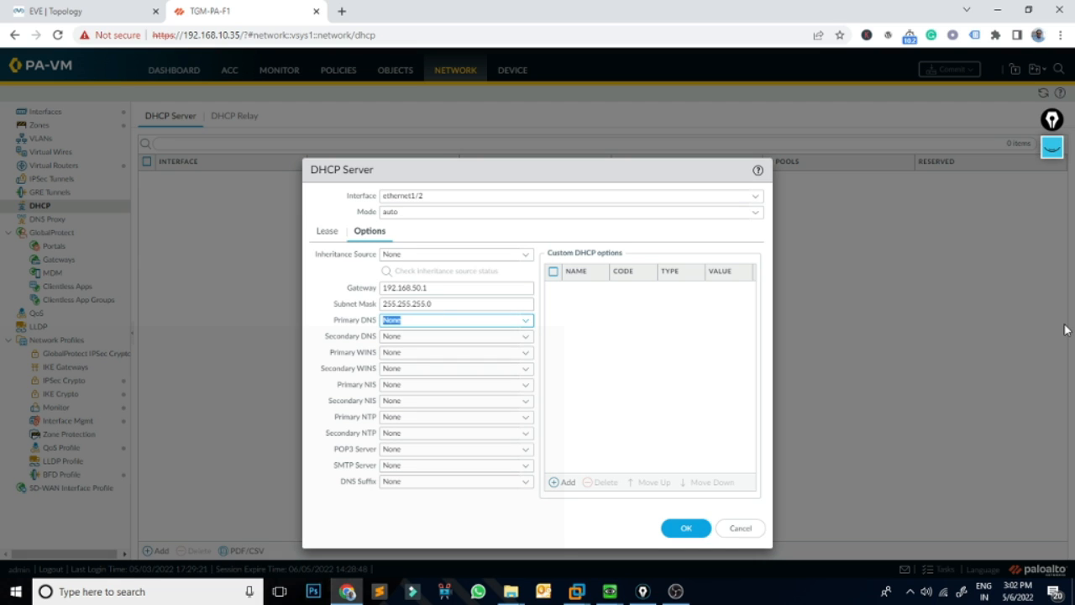
text(8.8.8)
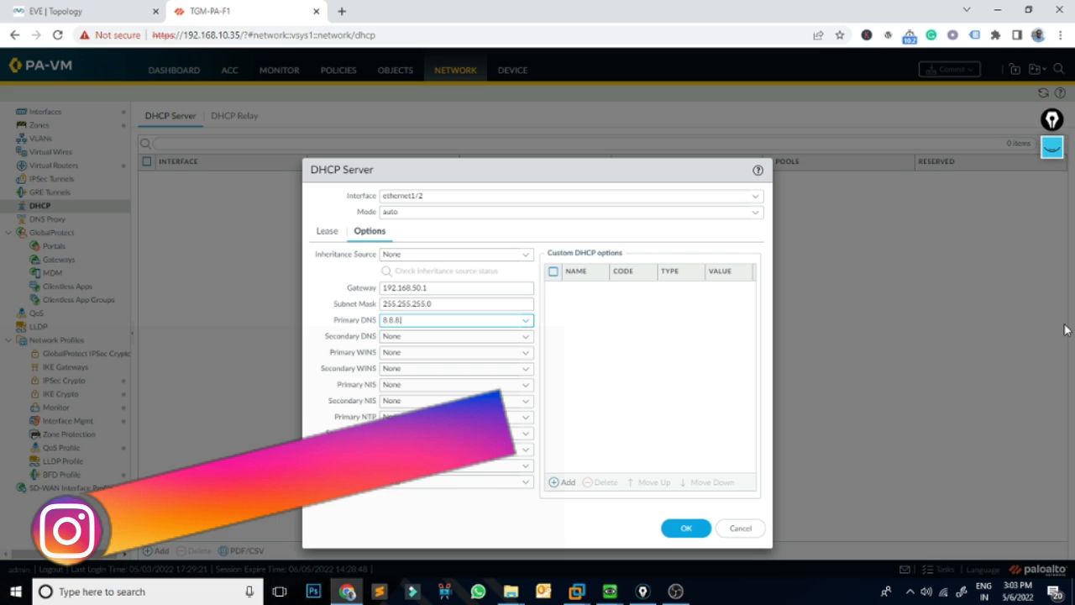
text(.8)
key(Tab)
text(4.2.2.2)
key(Tab)
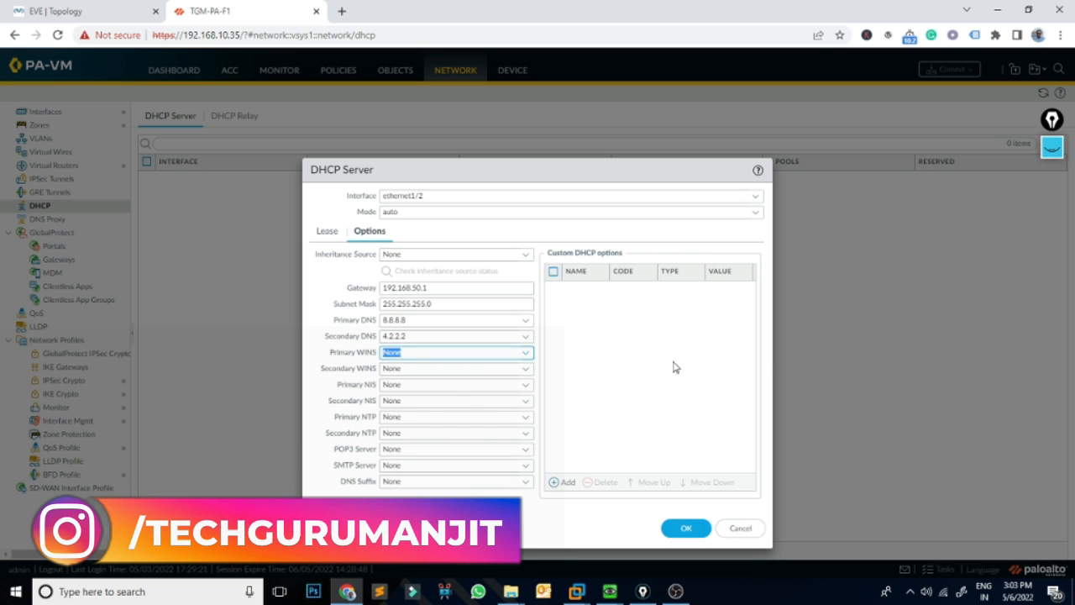
click(693, 531)
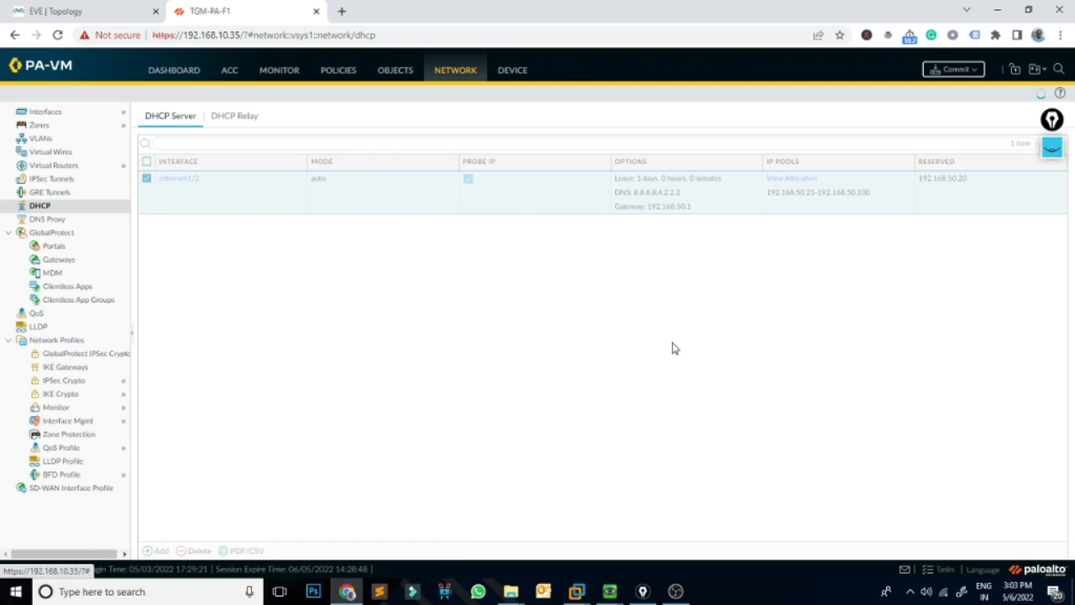
- Commit the configuration with a 'dhcp server confi…' description and close the status report
click(966, 70)
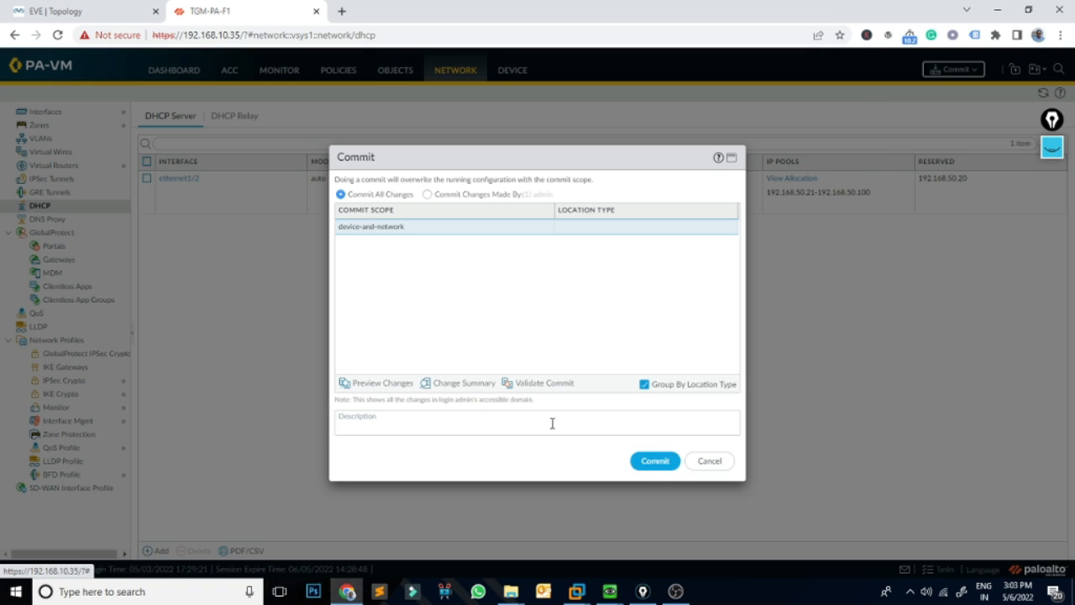
click(377, 418)
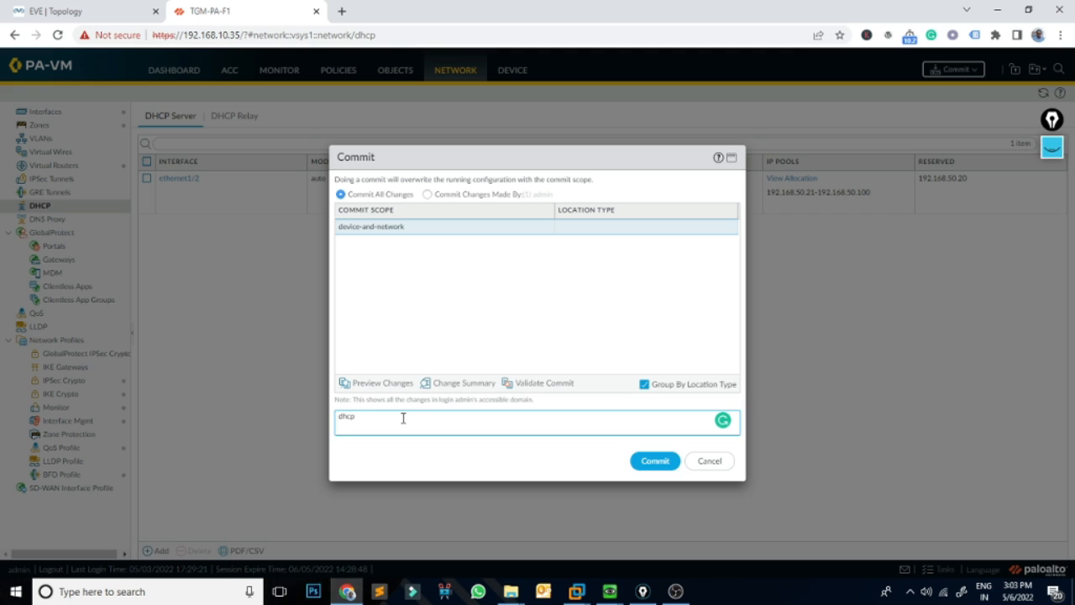
text(dhcp server configured)
click(658, 462)
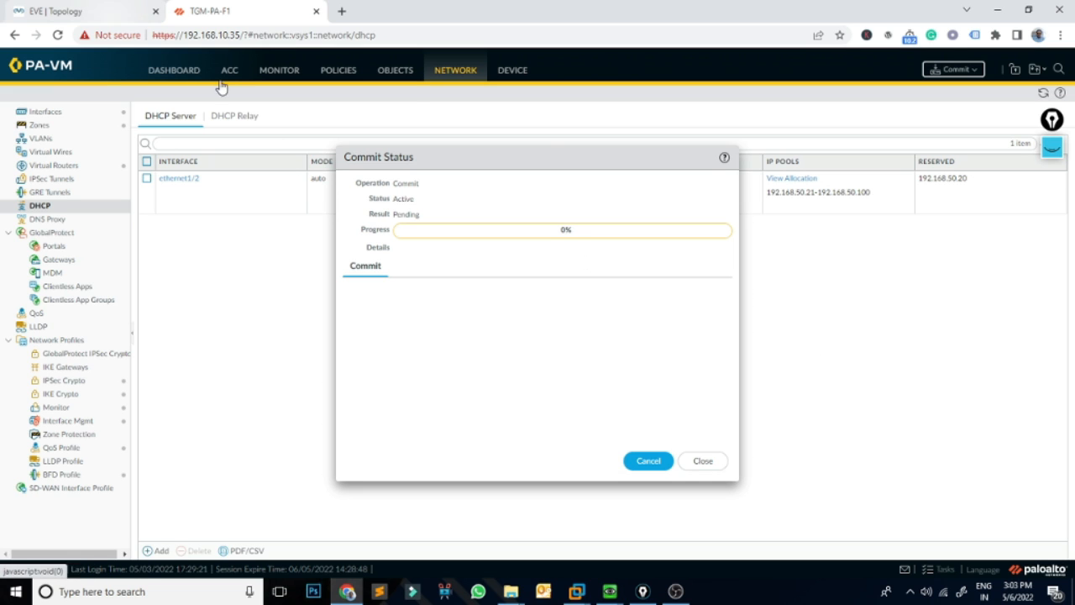
click(708, 461)
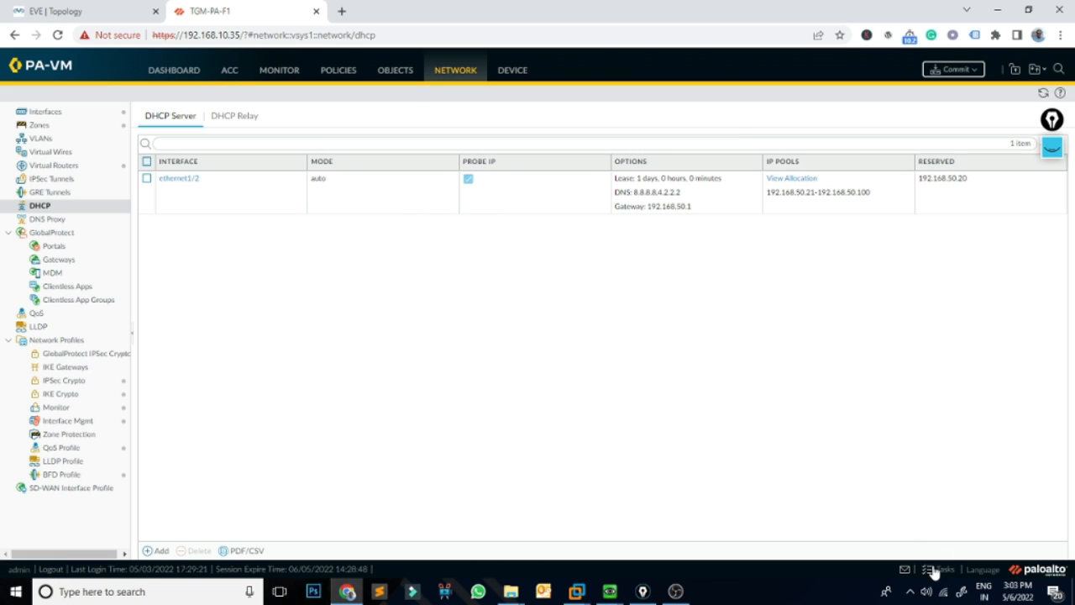
- Review the task list, then open the Dashboard to see the commit logged
click(935, 570)
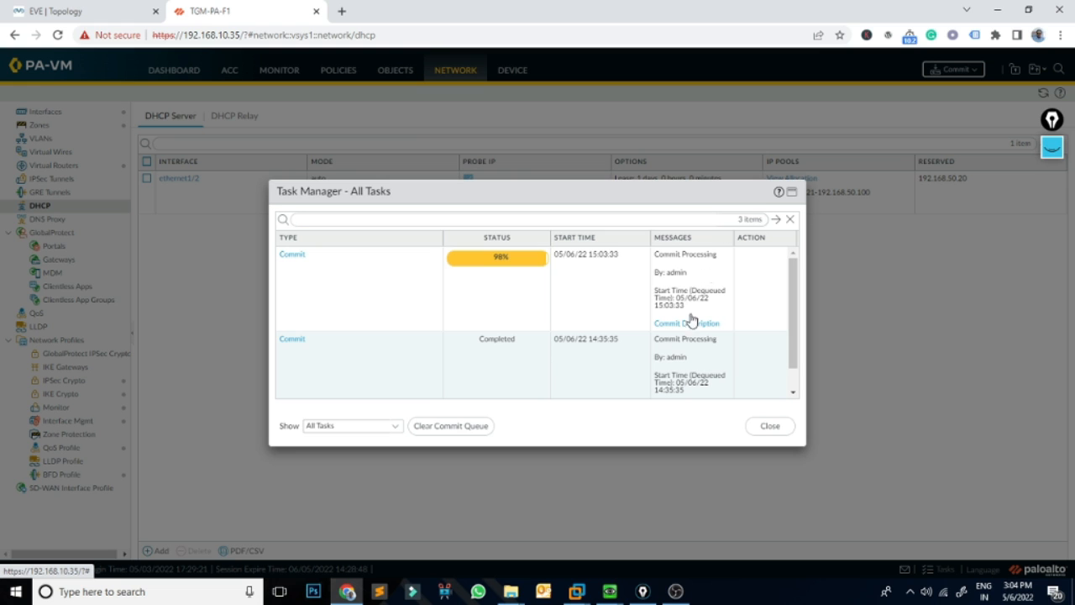
click(770, 426)
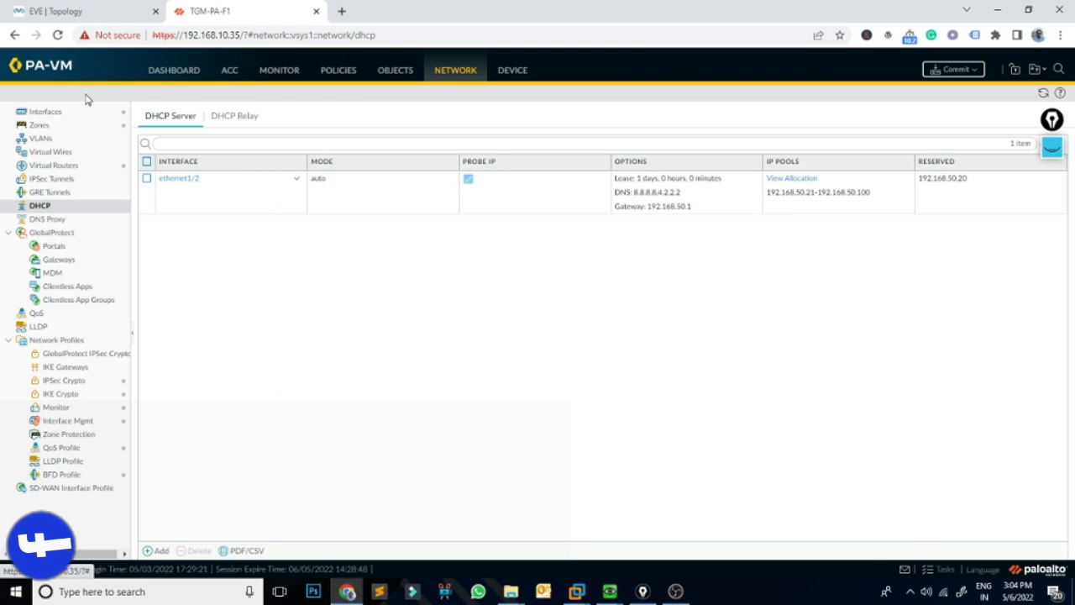
click(182, 74)
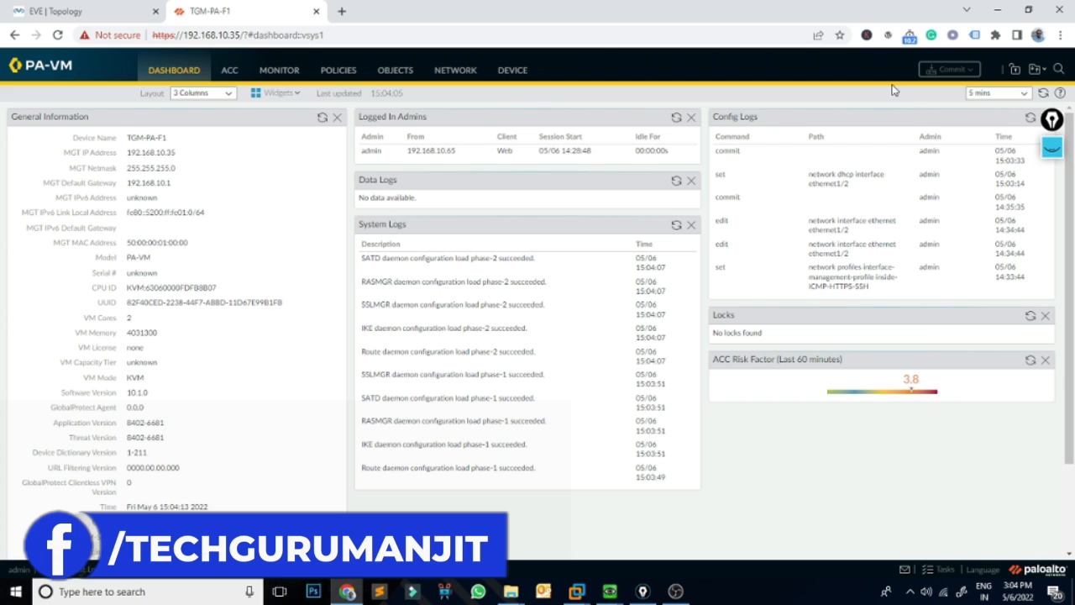
- Put the Config Logs widget back below ACC Risk Factor, check the commit task, and select Win3 in EVE-NG
drag(832, 118, 226, 136)
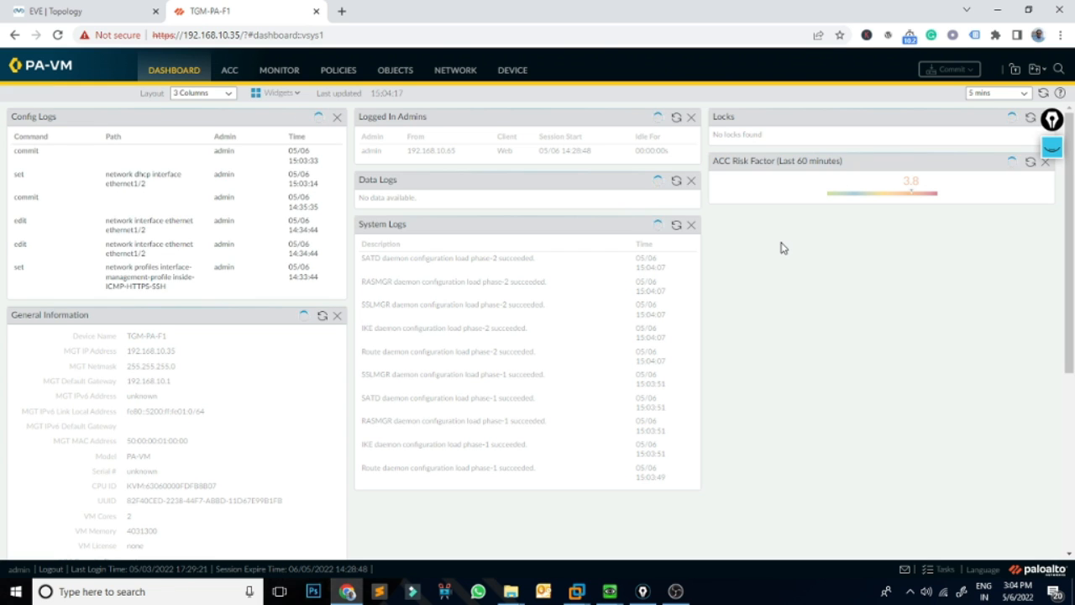
drag(192, 116, 929, 239)
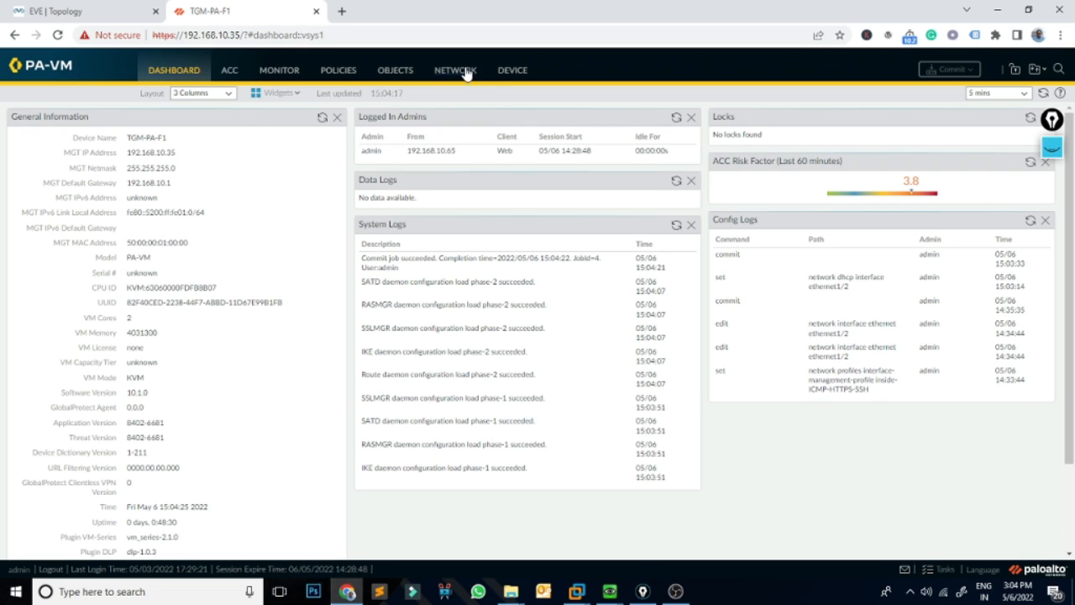
click(942, 570)
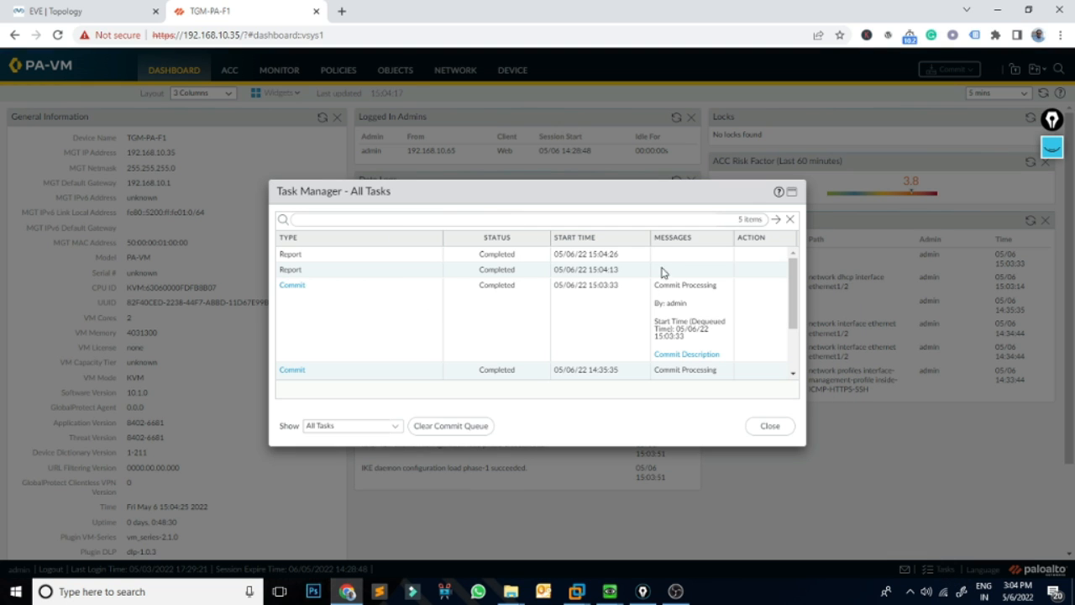
click(774, 427)
click(80, 14)
click(588, 245)
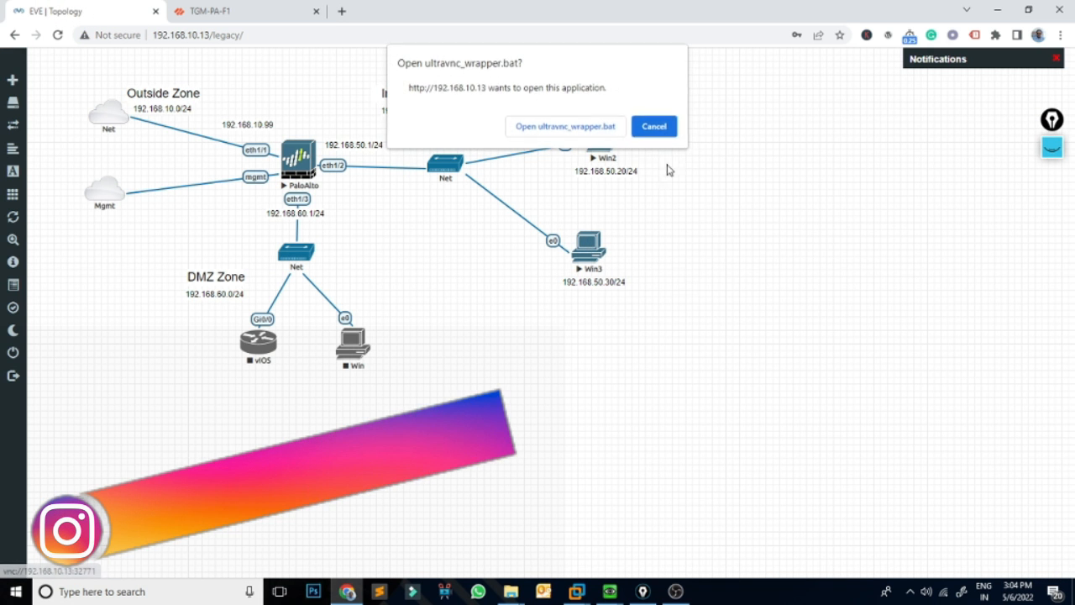
- Dismiss the VNC helper prompt and sign in to Win3's Windows 7 desktop with its password
click(654, 127)
mouse_move(610, 592)
click(703, 551)
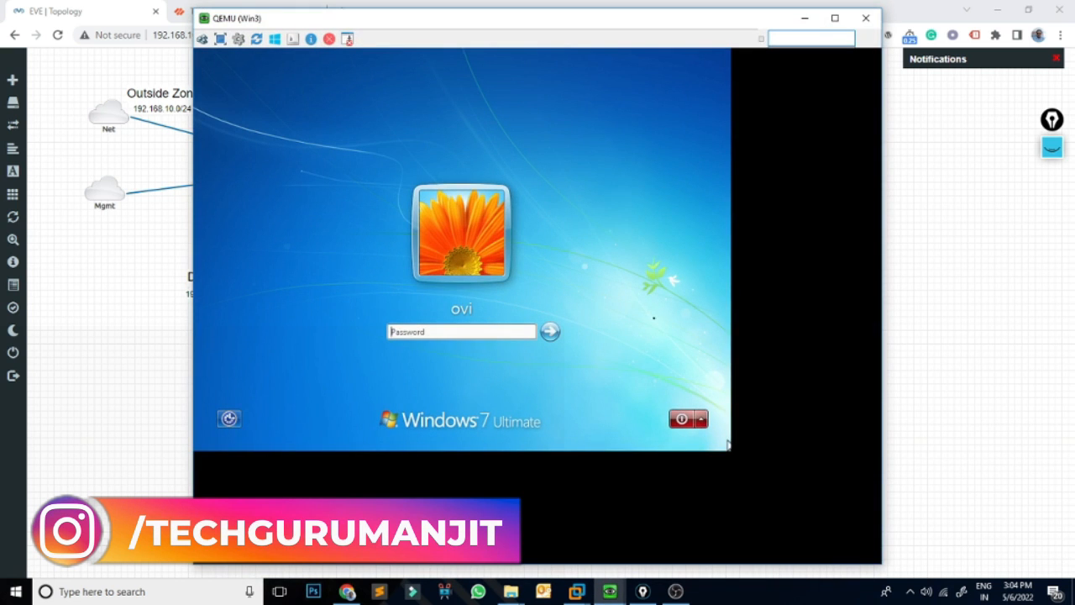
text(12345)
key(Return)
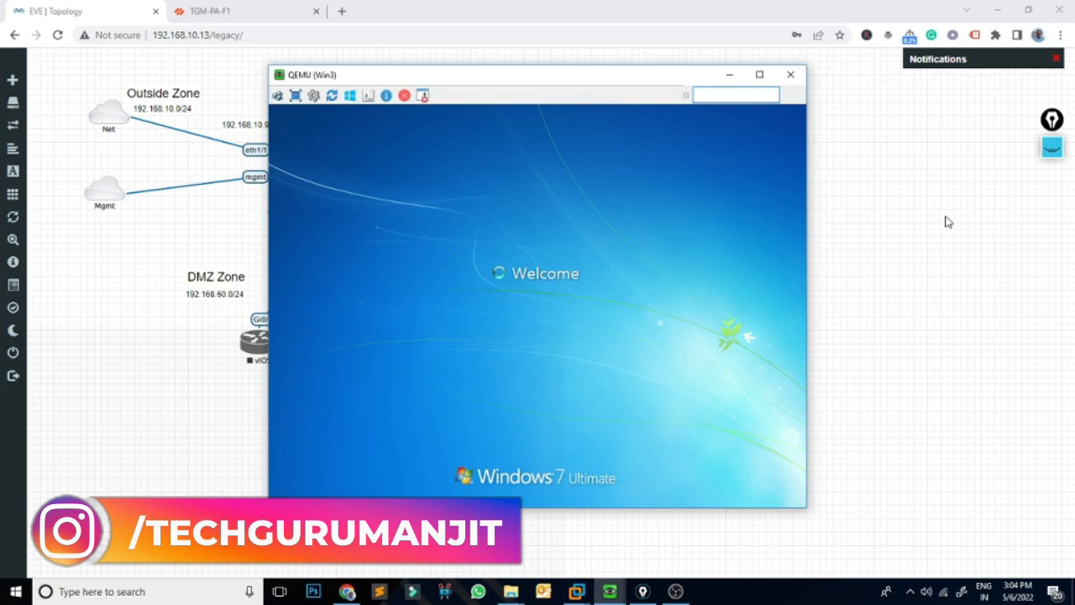
- Open Control Panel from Win3's Start menu and set the network location
drag(535, 84, 742, 85)
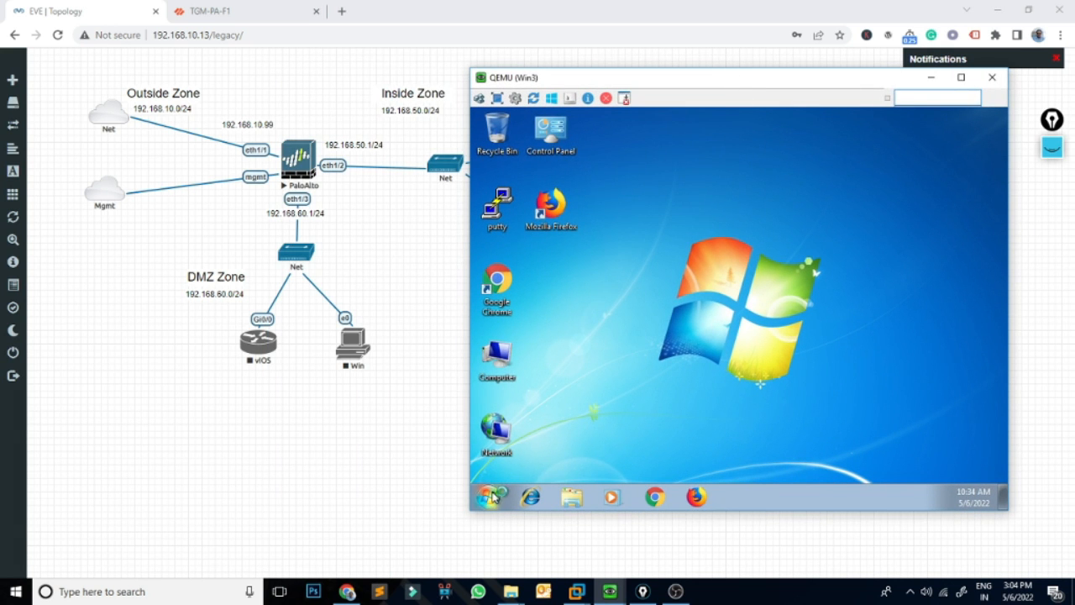
click(487, 497)
click(680, 363)
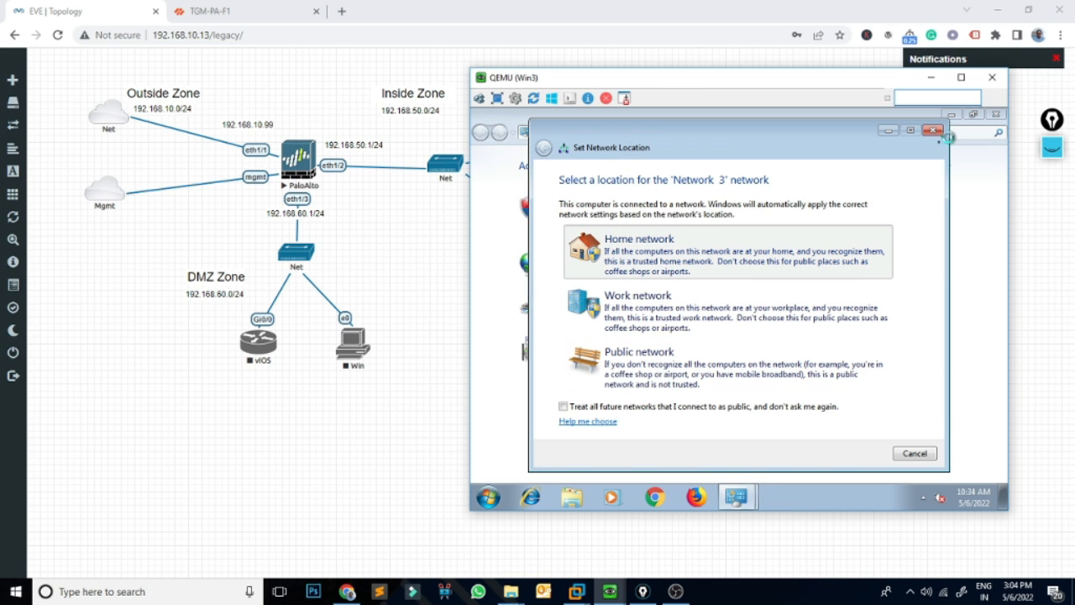
click(921, 455)
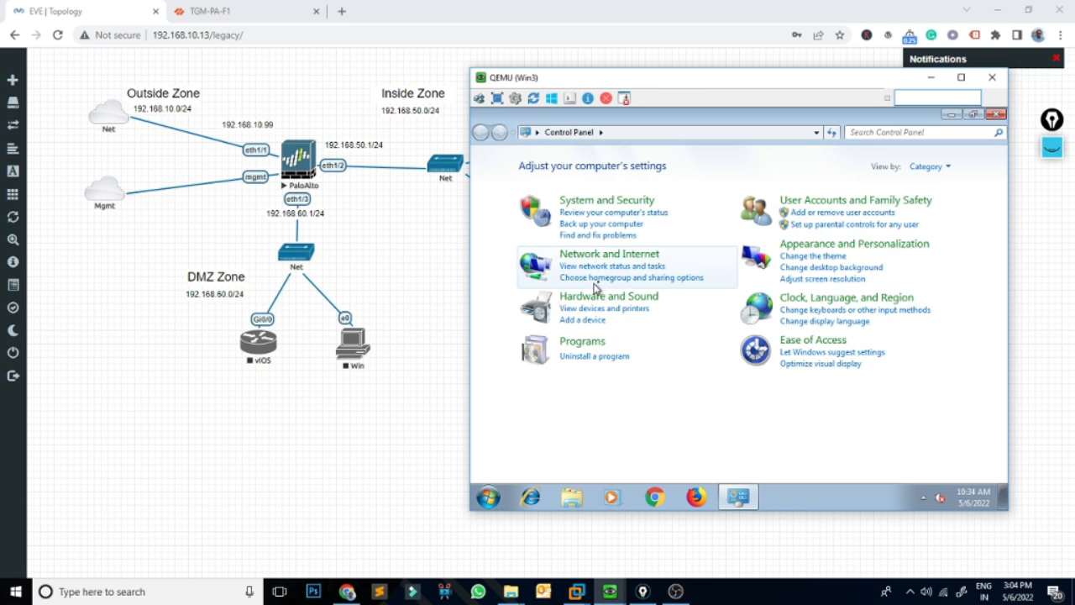
- Open Local Area Connection status from Network and Sharing Center and view its details
click(621, 264)
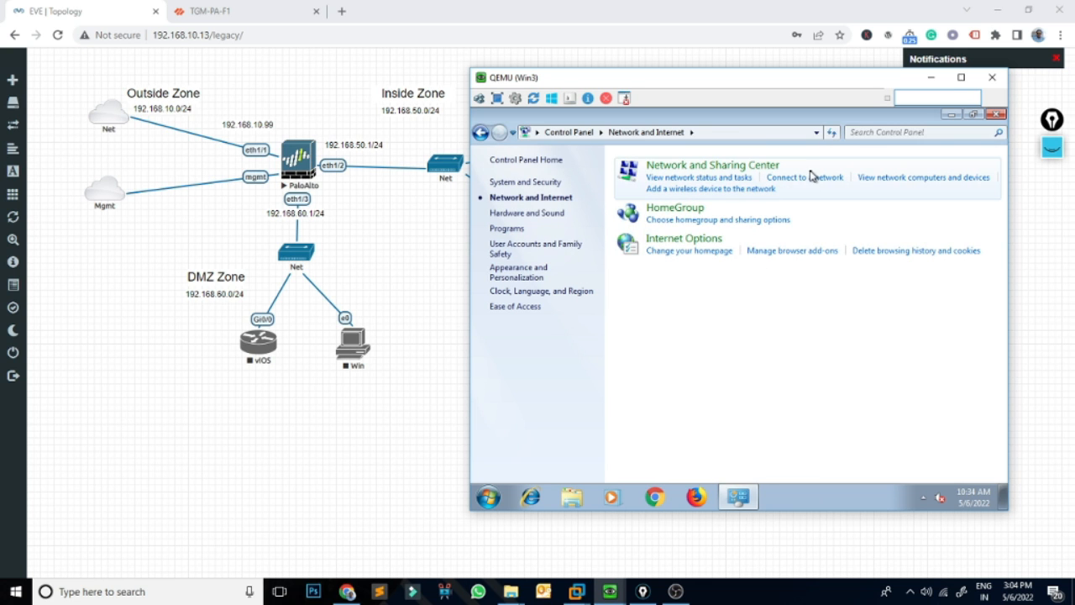
click(809, 181)
click(948, 469)
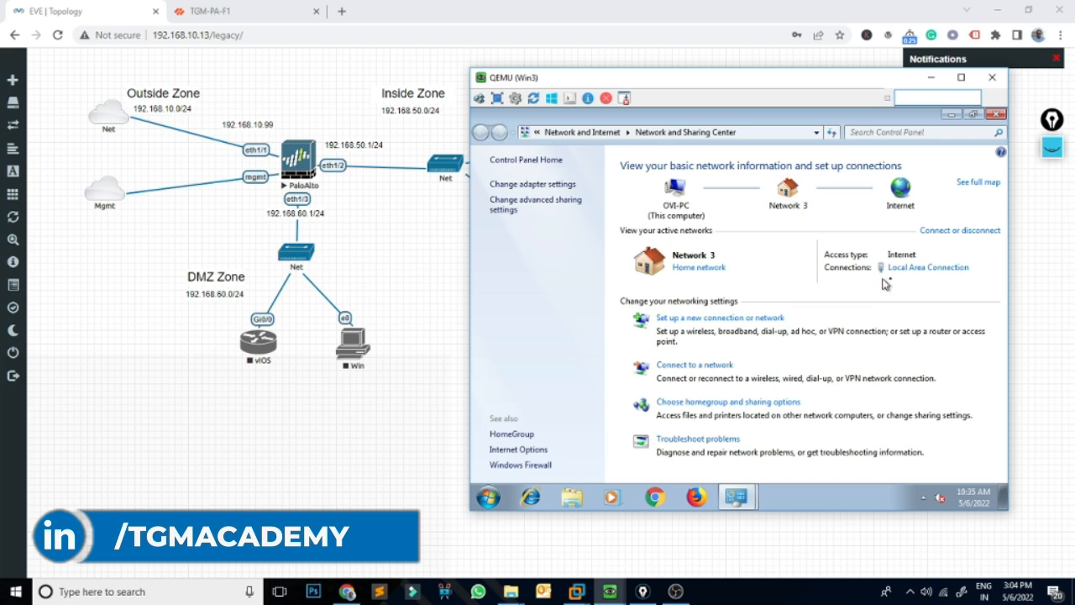
click(922, 274)
click(674, 300)
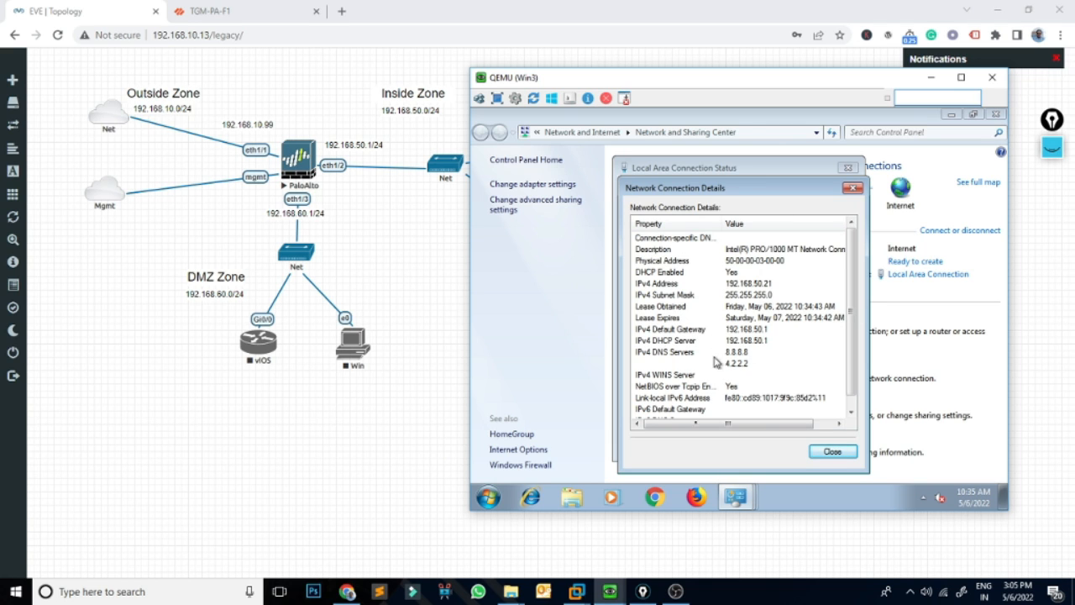
click(831, 451)
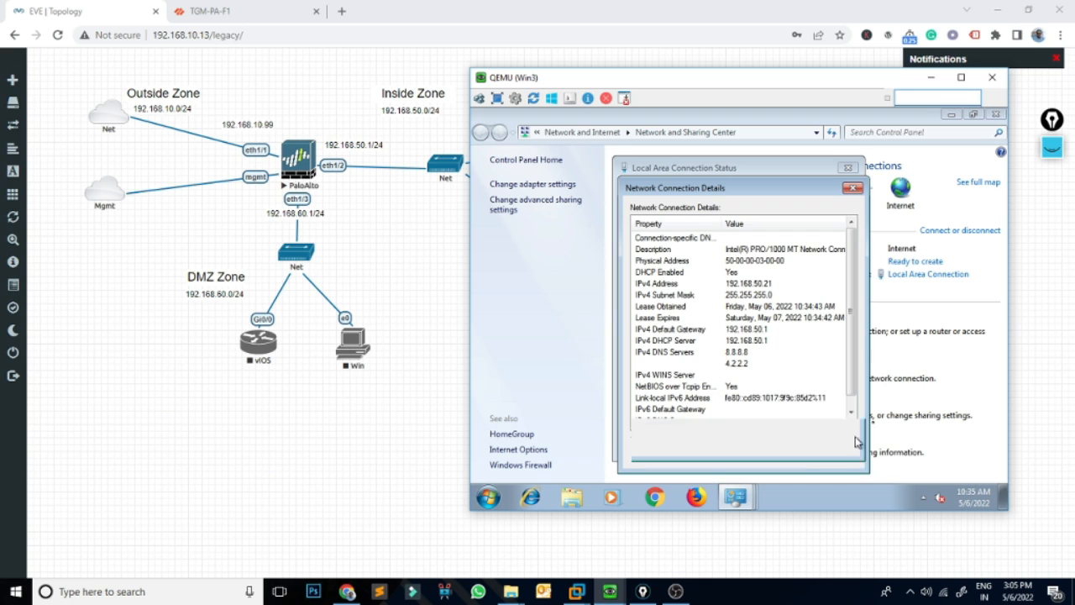
- Inspect the connection's IPv4 properties and cancel out without changes
click(658, 412)
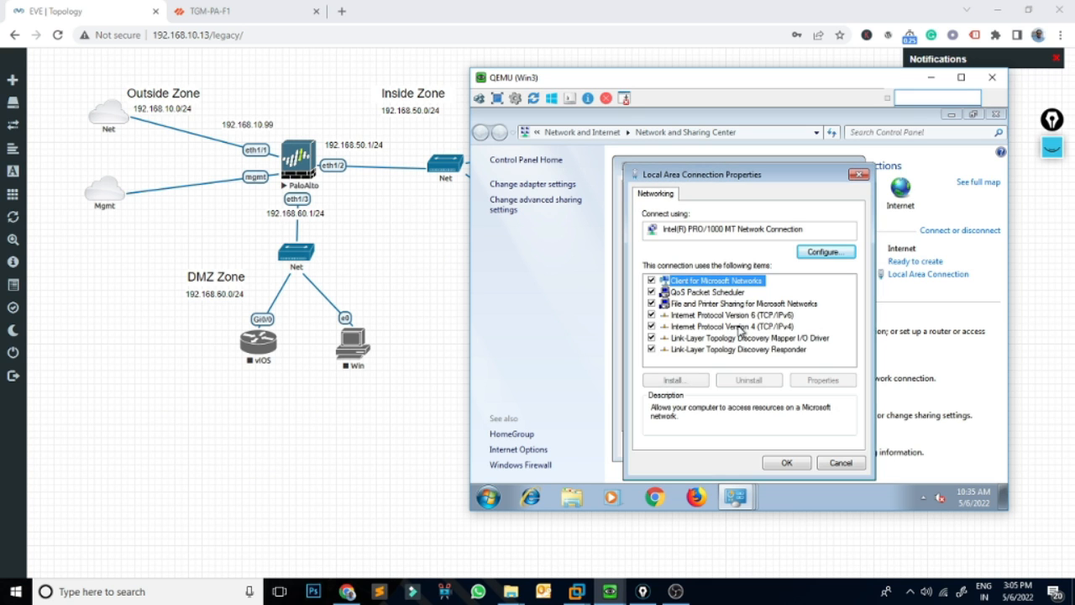
click(773, 327)
click(823, 379)
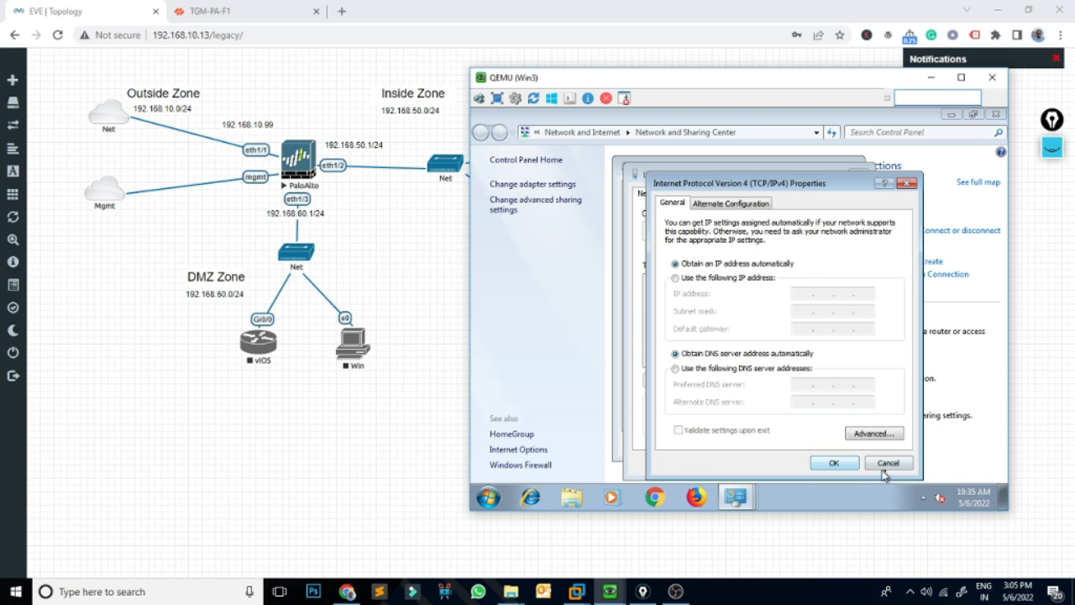
click(890, 465)
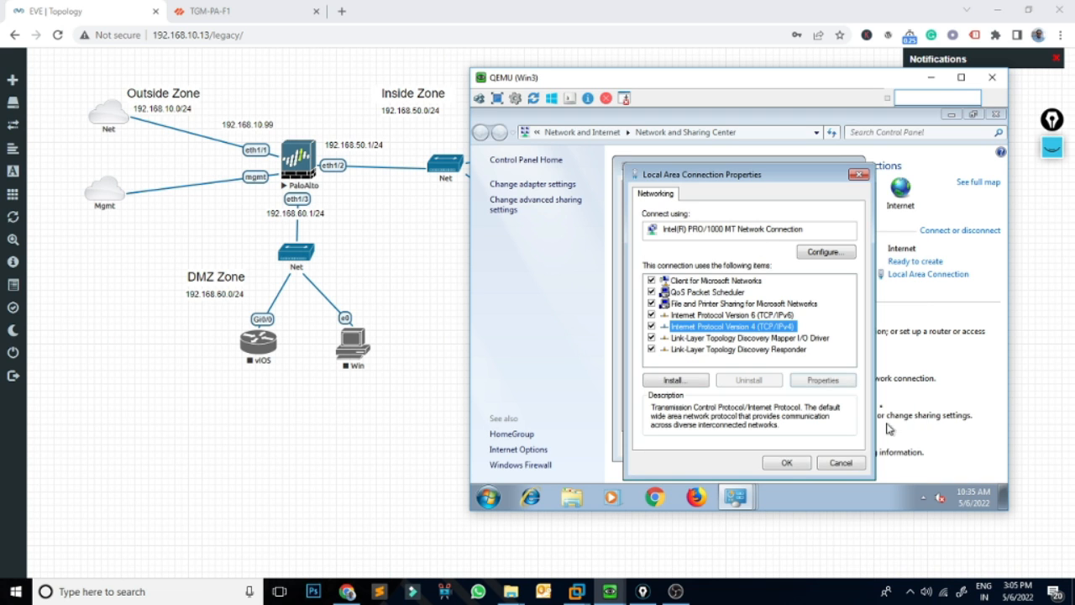
click(843, 463)
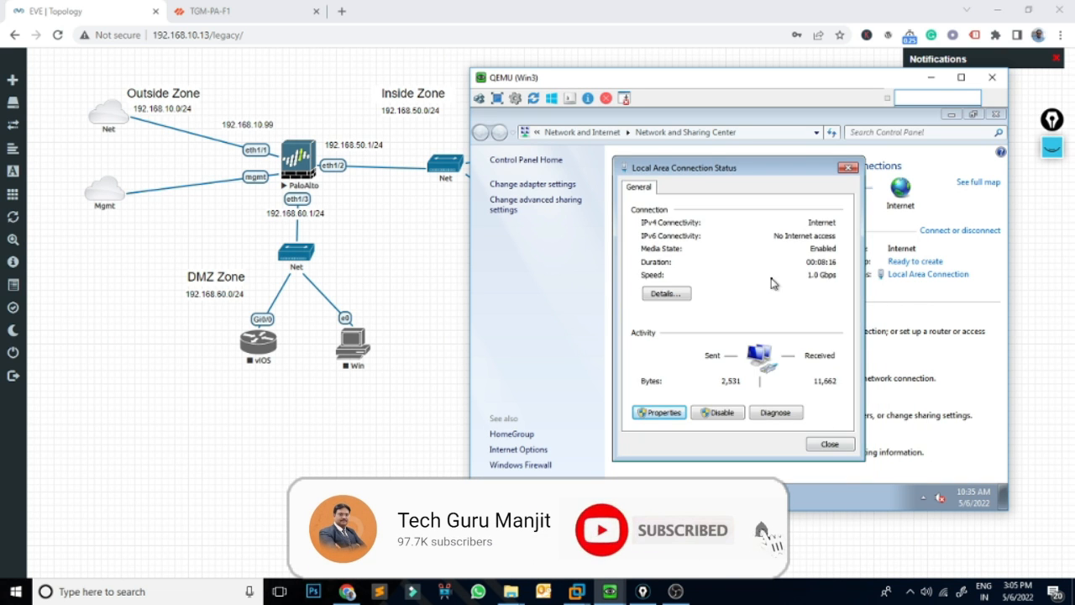
- Confirm the 192.168.50.21 DHCP lease from 192.168.50.1, then close Details and Status
click(679, 294)
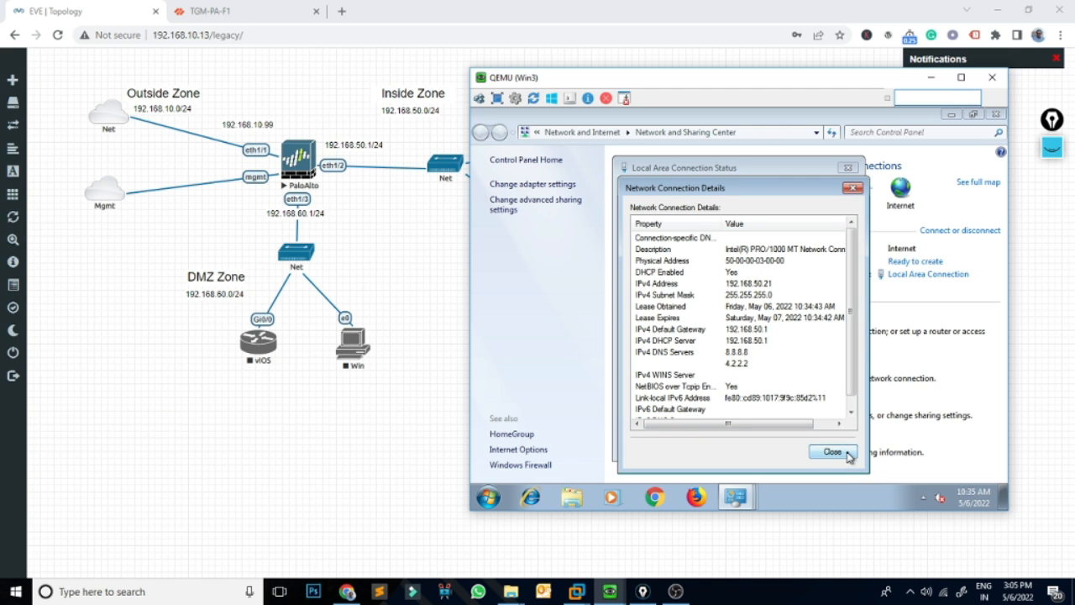
click(846, 453)
click(829, 446)
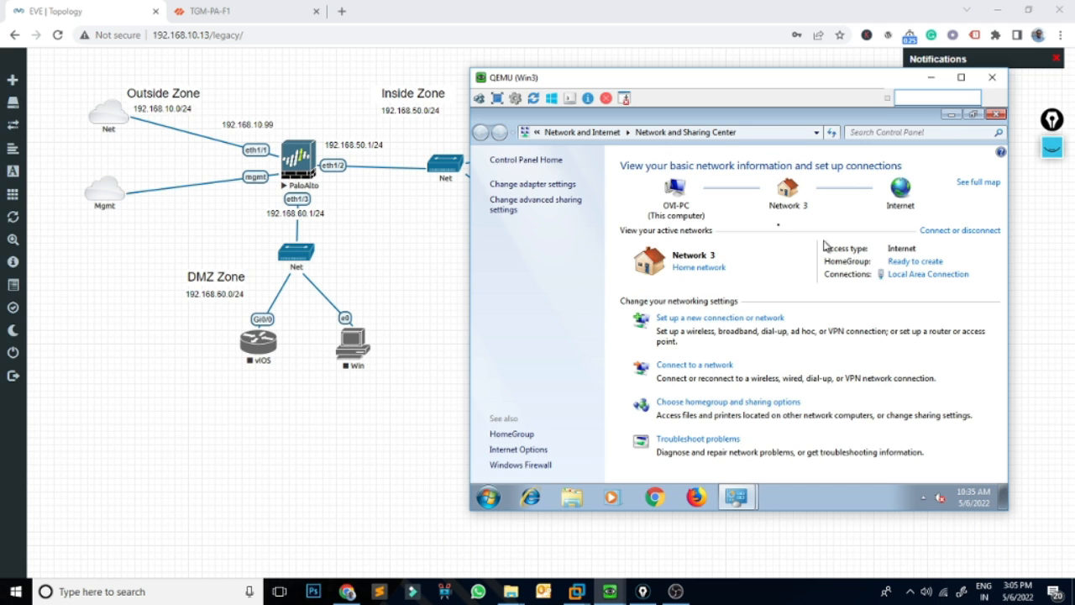
- Close Win3's console, cancel the PaloAlto console prompt, and return to the TGM-PA-F1 firewall tab
click(992, 76)
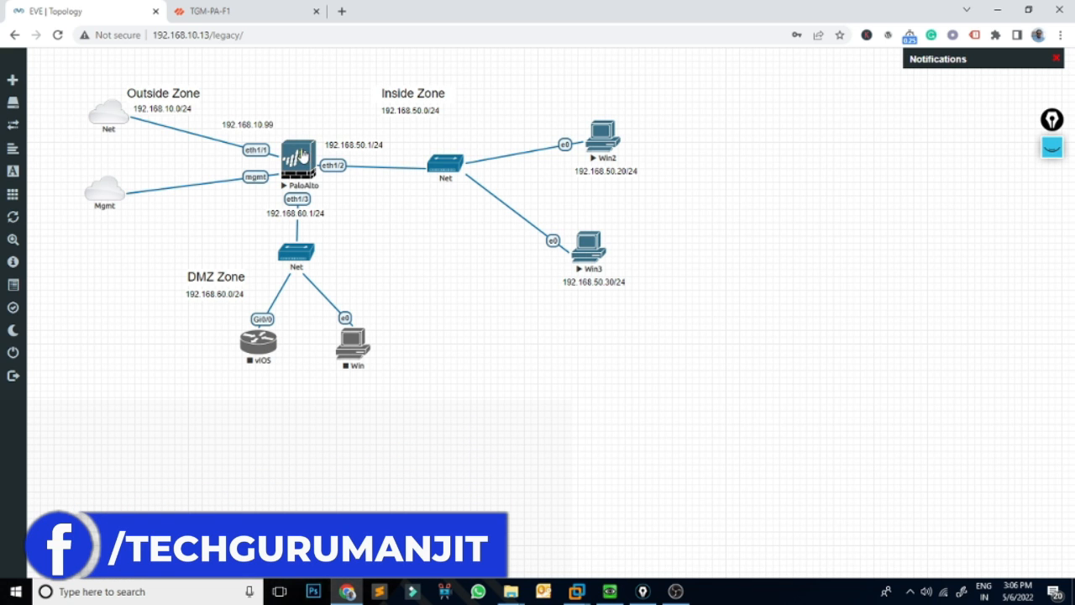
click(304, 158)
click(654, 126)
click(231, 14)
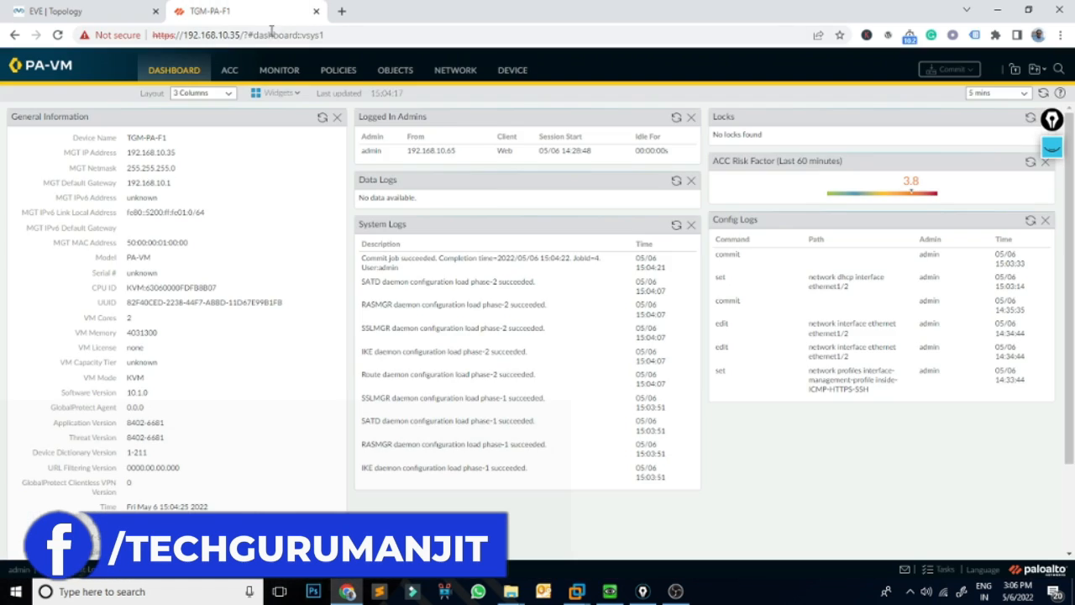
- Add a DHCP Relay entry on ethernet1/2 with IPv4 ticked and an empty server row, then view the topology
click(437, 73)
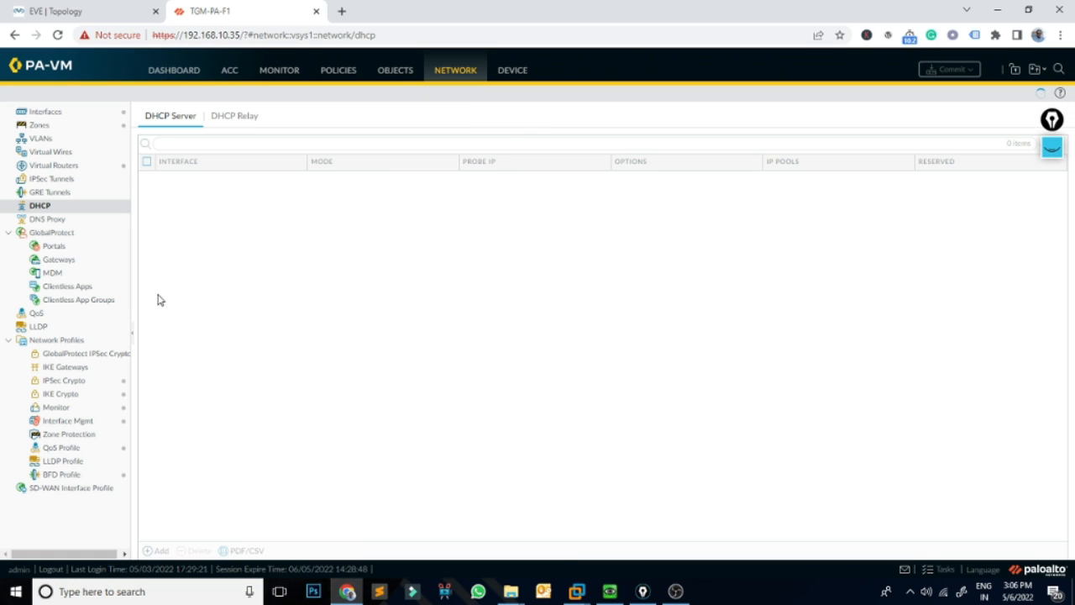
click(234, 118)
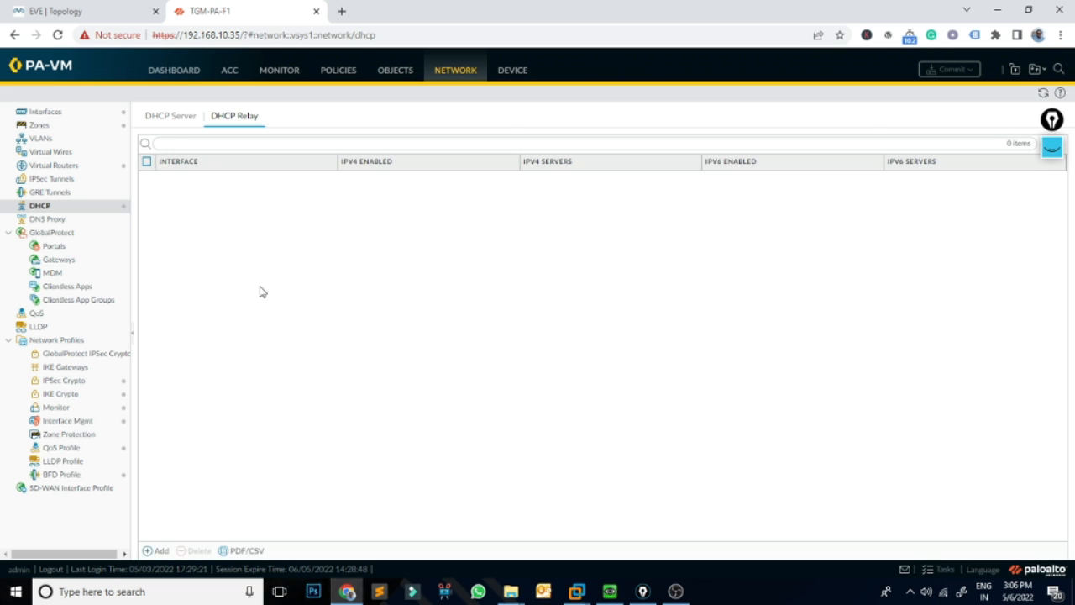
click(158, 550)
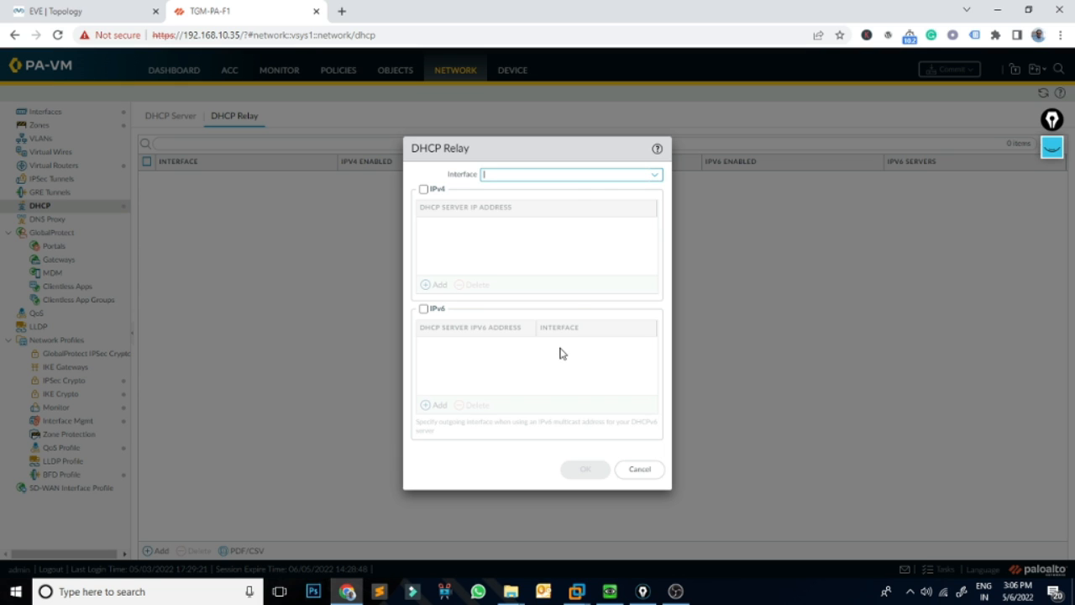
click(655, 174)
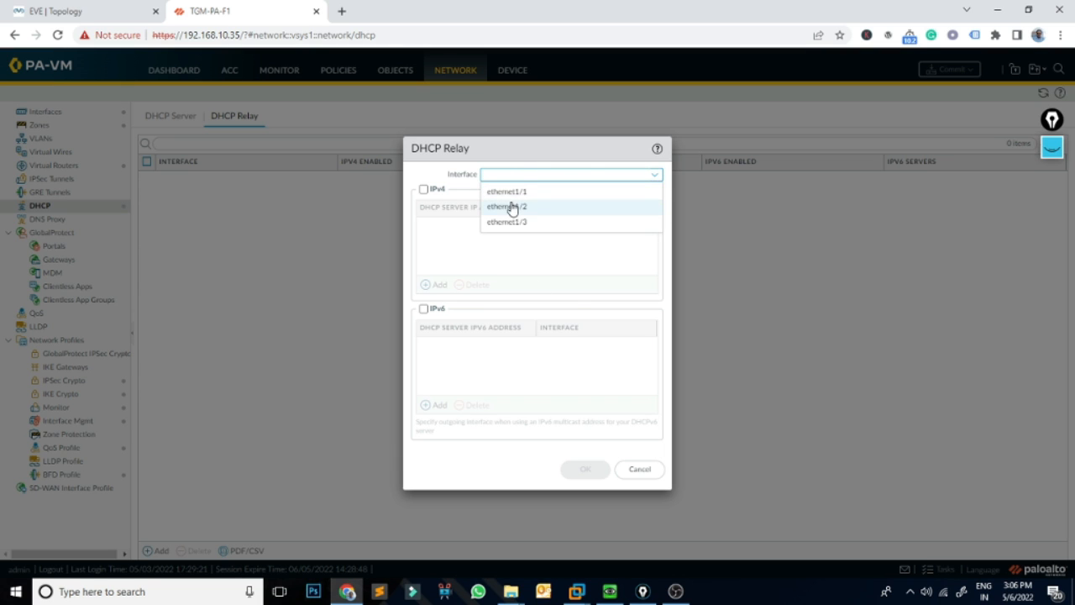
click(509, 206)
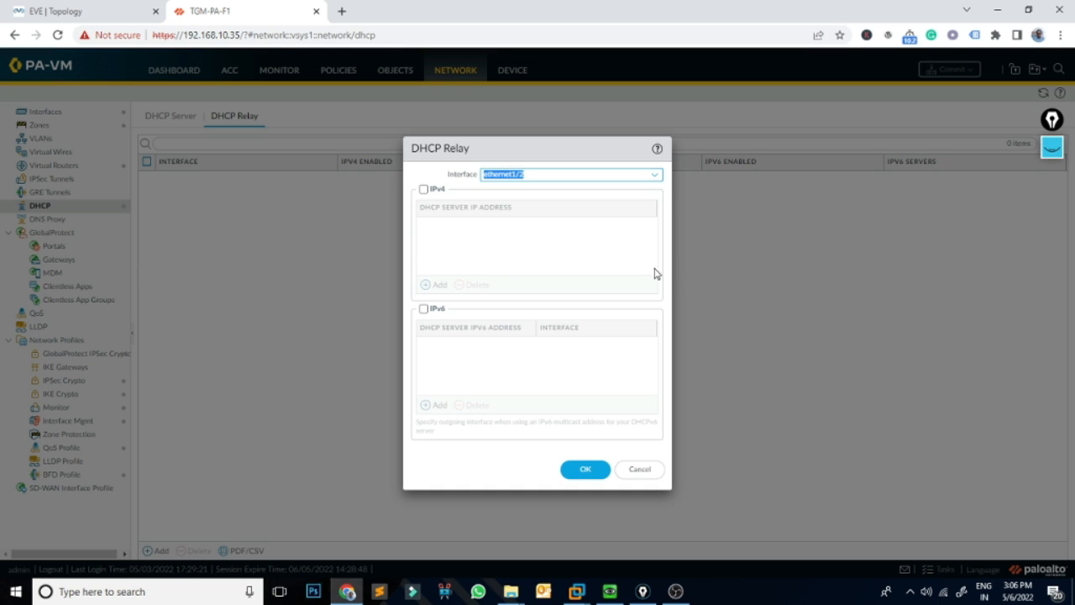
click(422, 189)
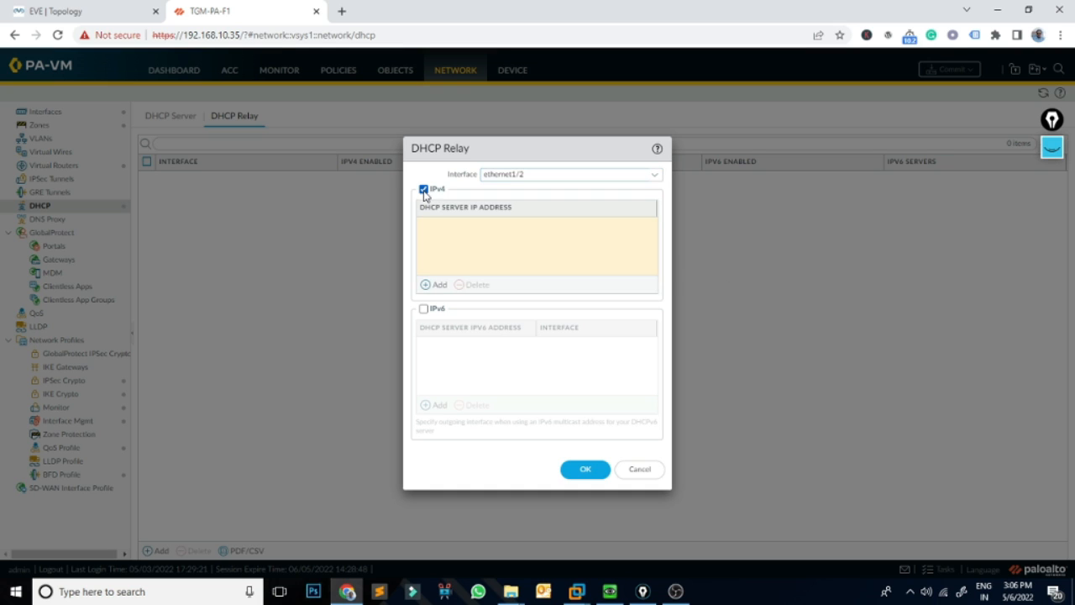
click(435, 285)
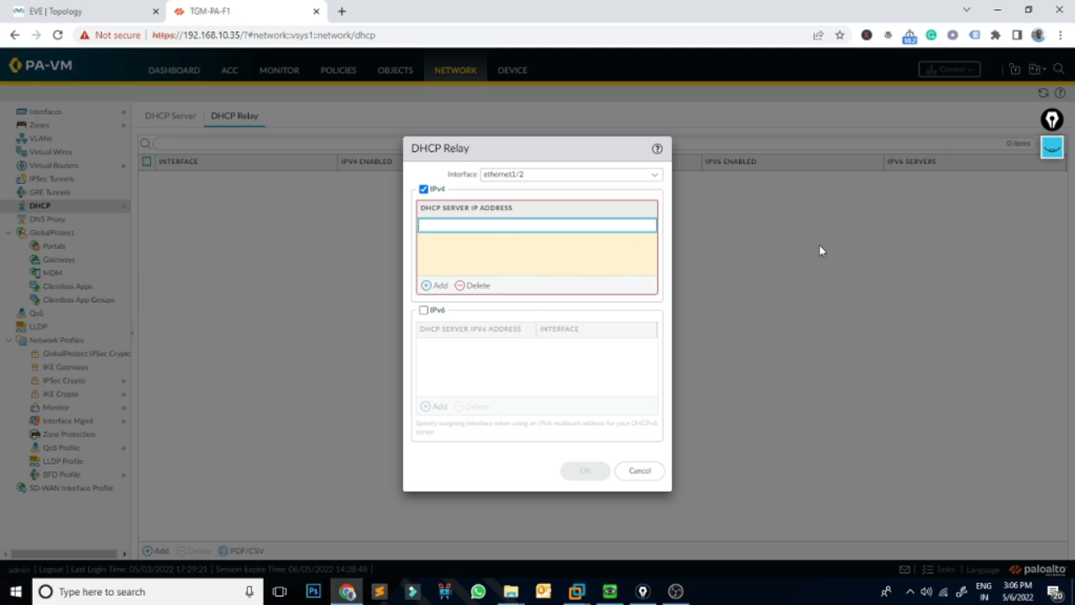
click(126, 12)
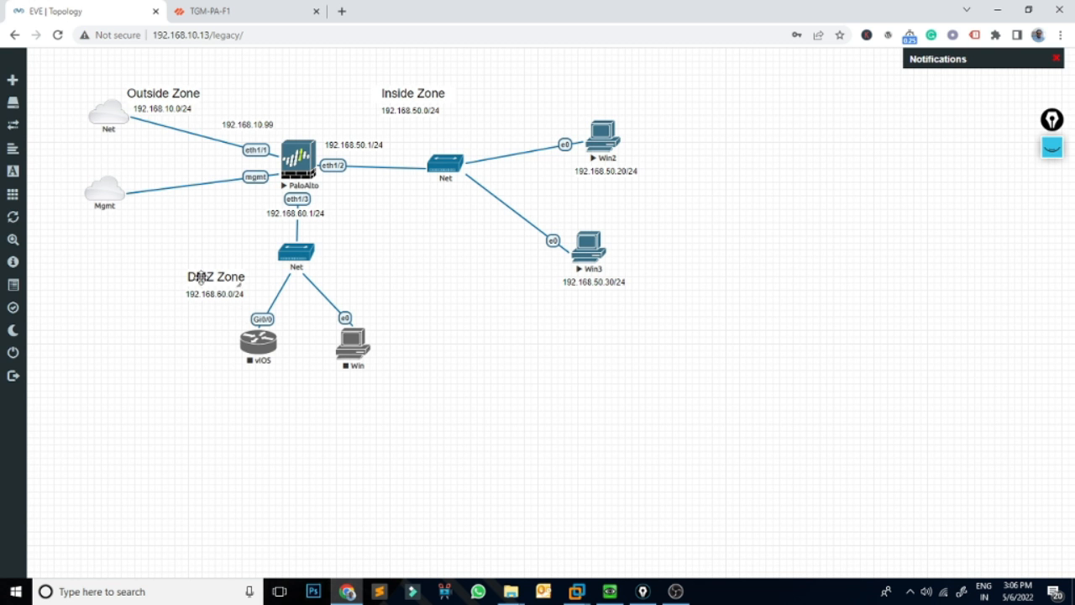
- Enter 192.168.60.10 as the ethernet1/2 relay's DHCP server and try to save the relay
click(214, 11)
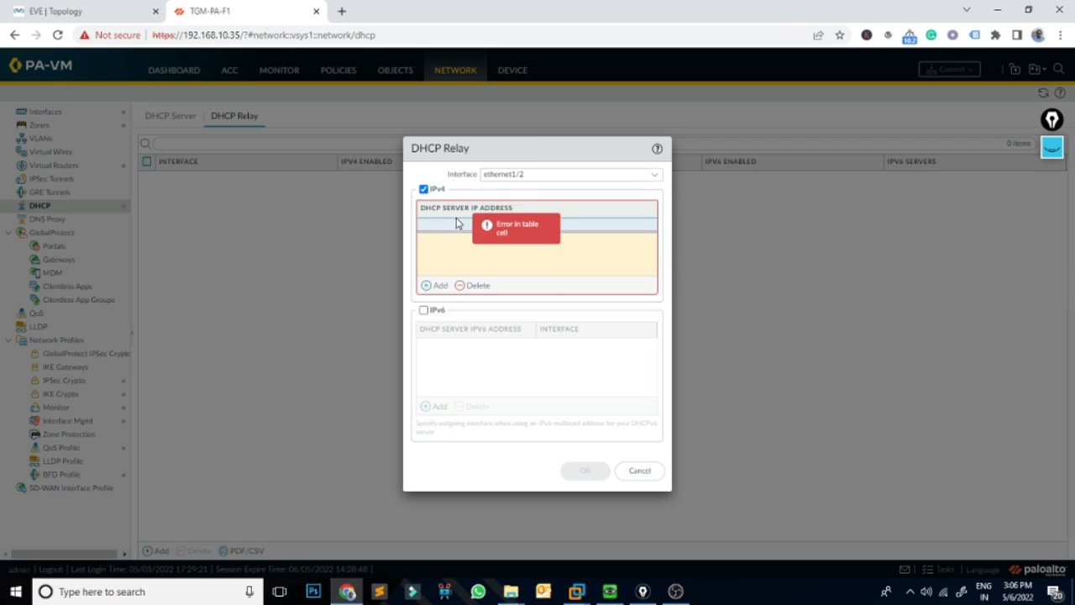
click(511, 224)
text(192.168.60.)
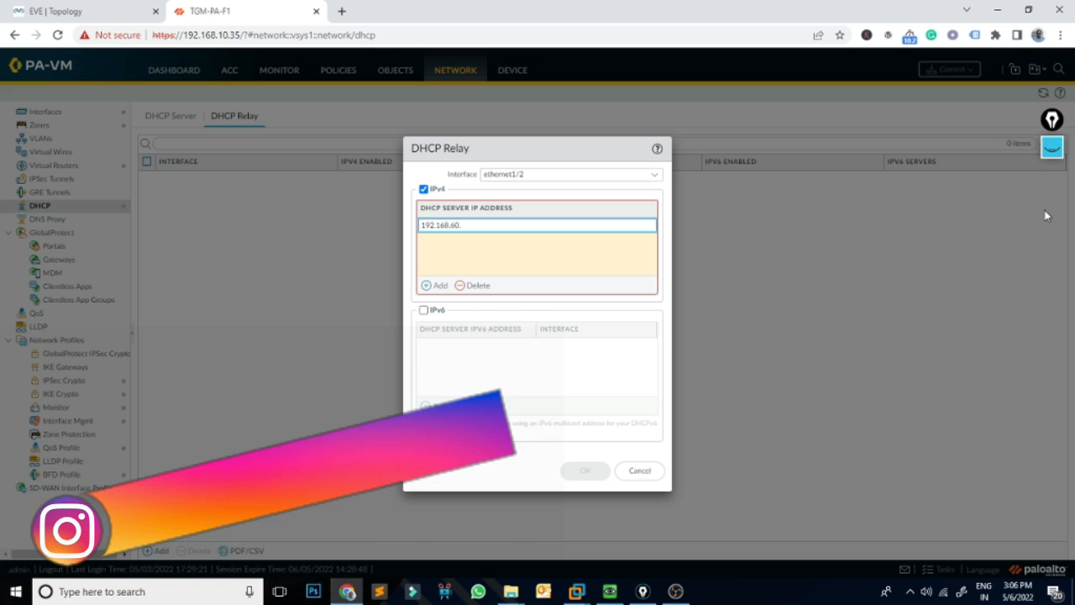
text(10/24)
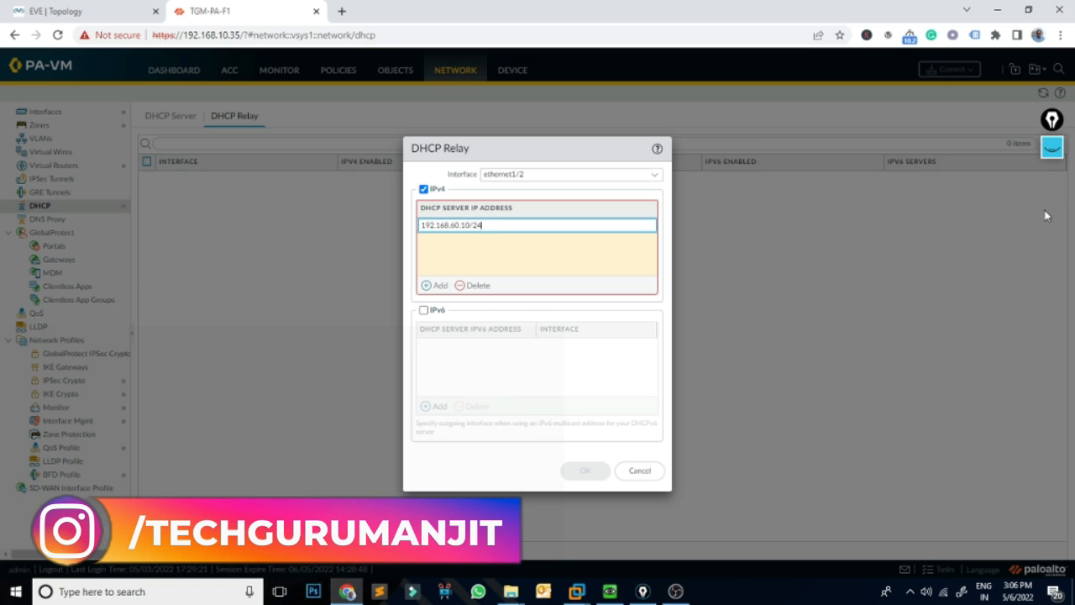
key(Return)
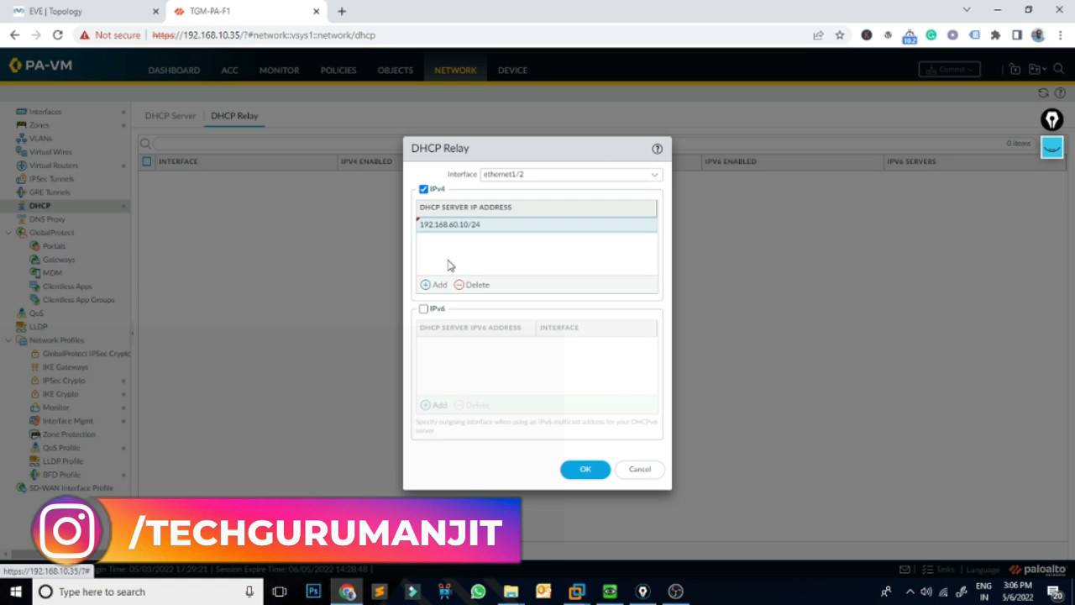
click(581, 469)
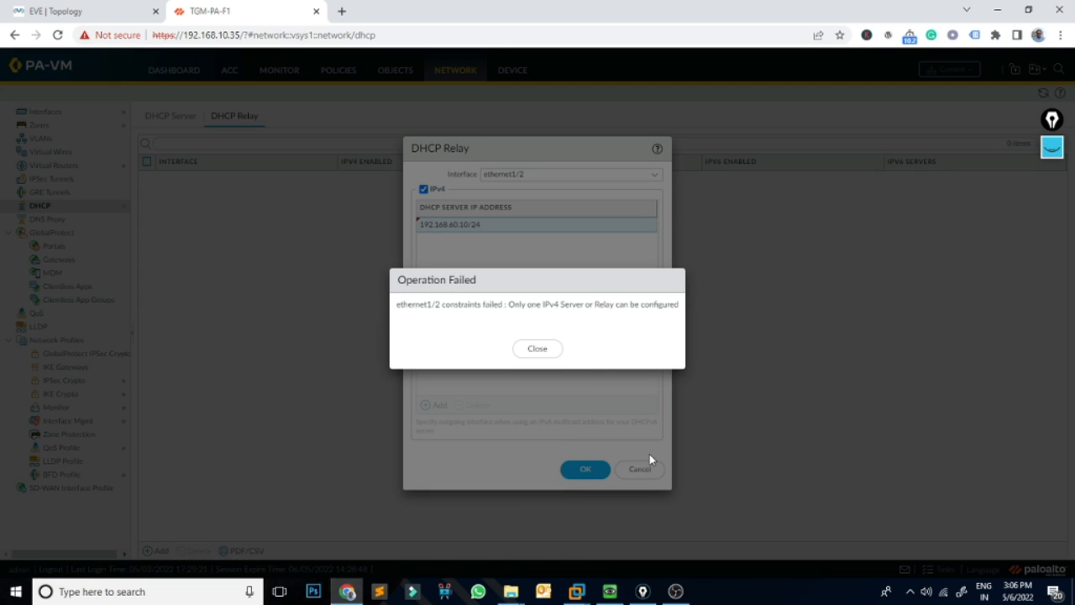
- Dismiss the operation-failed error, delete the server address, and cancel the relay entry
click(540, 350)
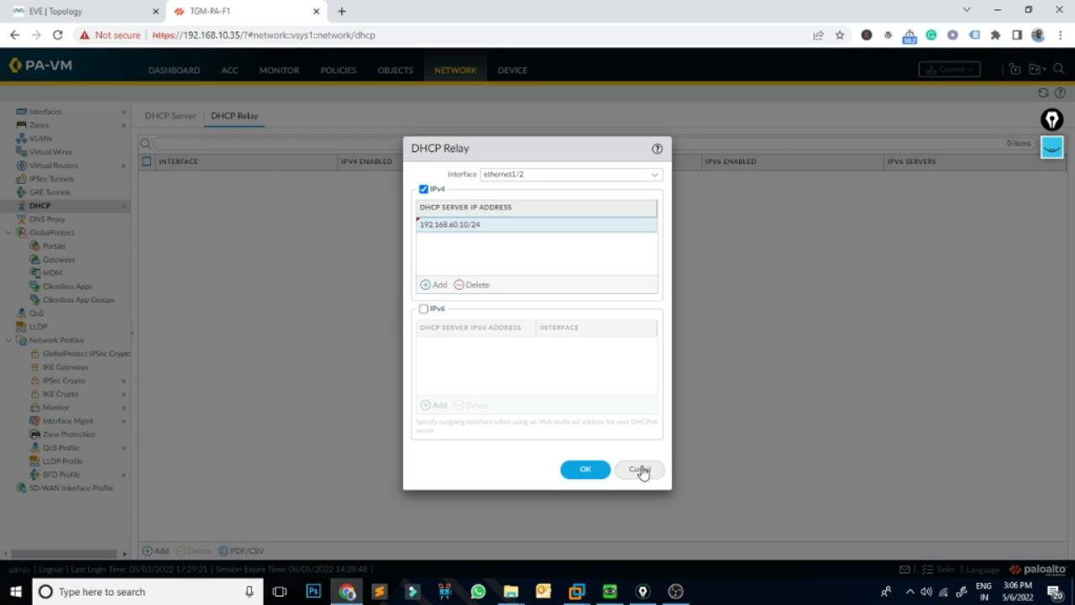
click(476, 285)
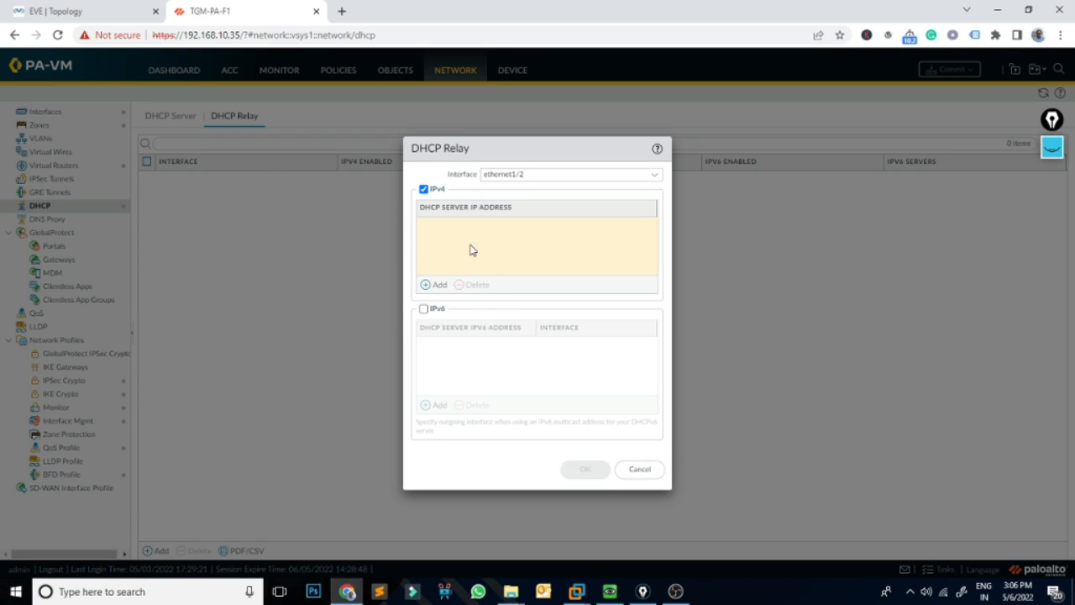
click(635, 477)
- Review the ethernet1/2 entry on the DHCP Server tab, then open Policies > Security
click(199, 119)
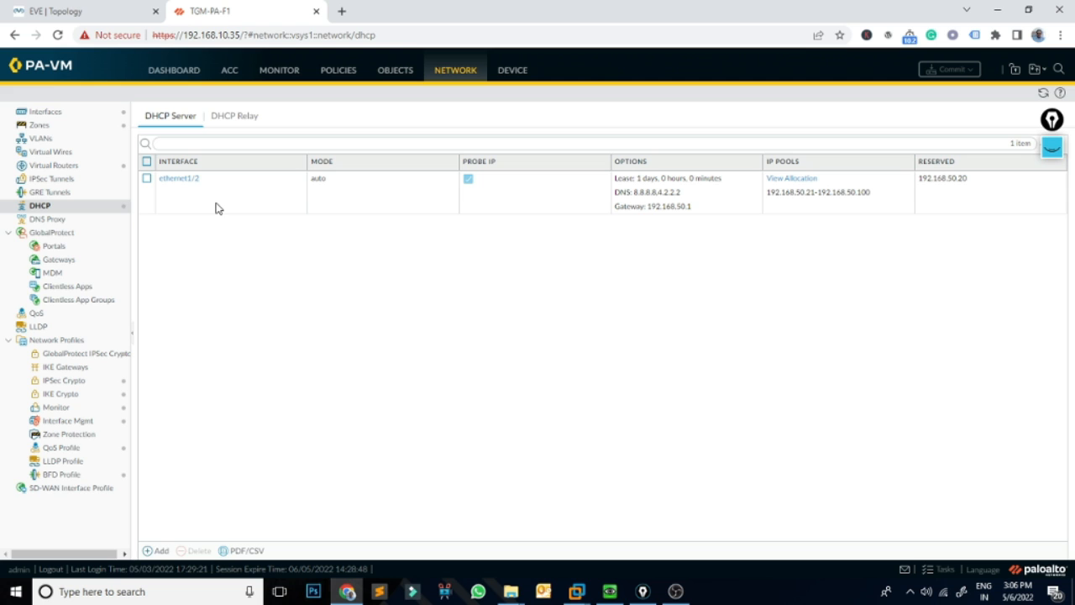
click(345, 74)
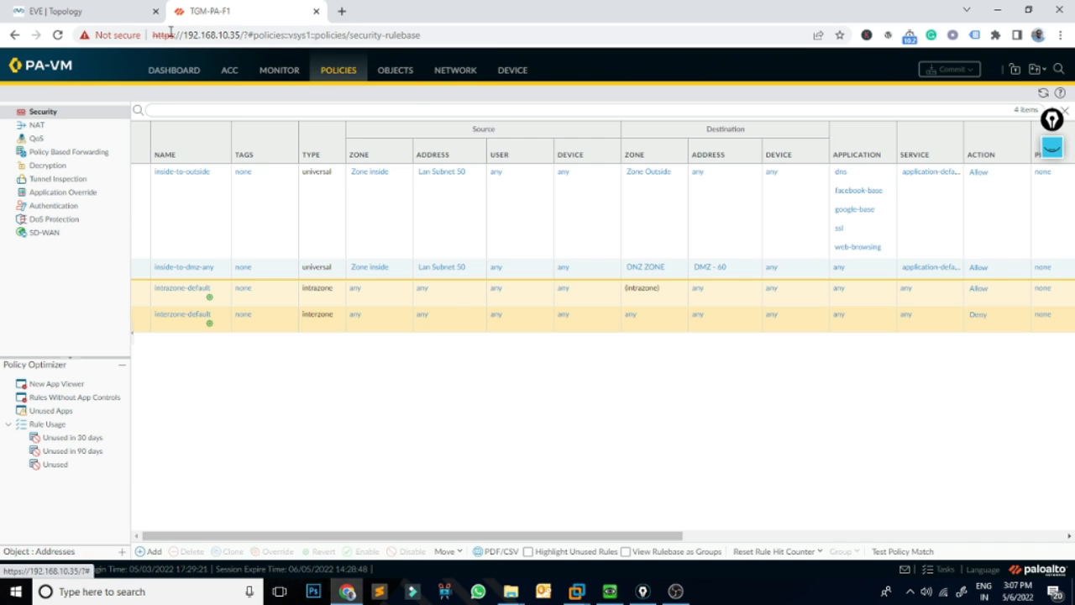
- Bring Win3's console forward, minimizing the EVE-NG VM and PaloAlto console windows
click(96, 18)
click(588, 256)
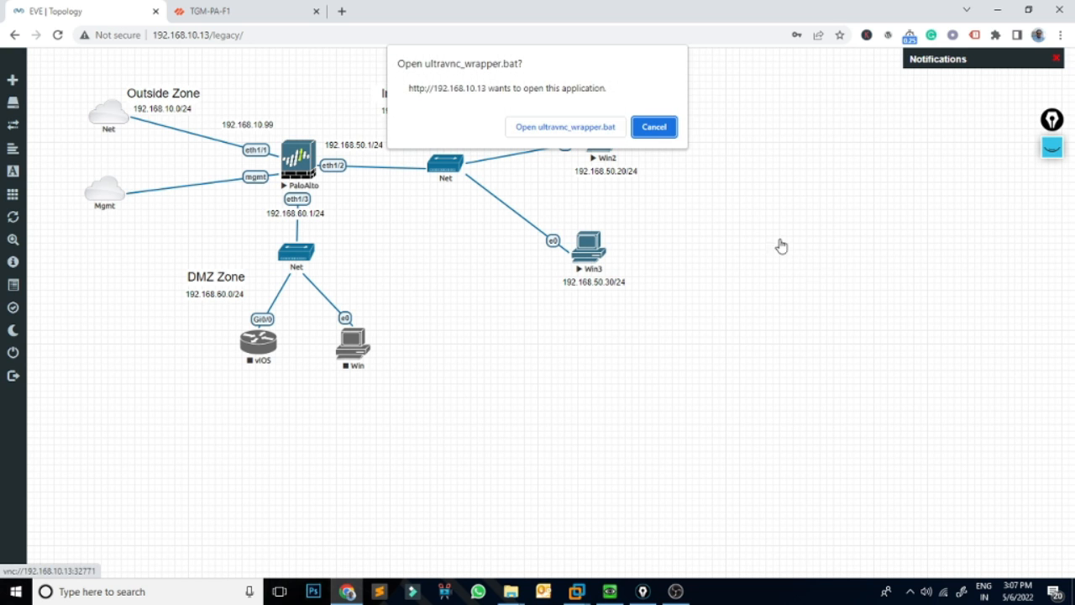
click(653, 127)
click(576, 591)
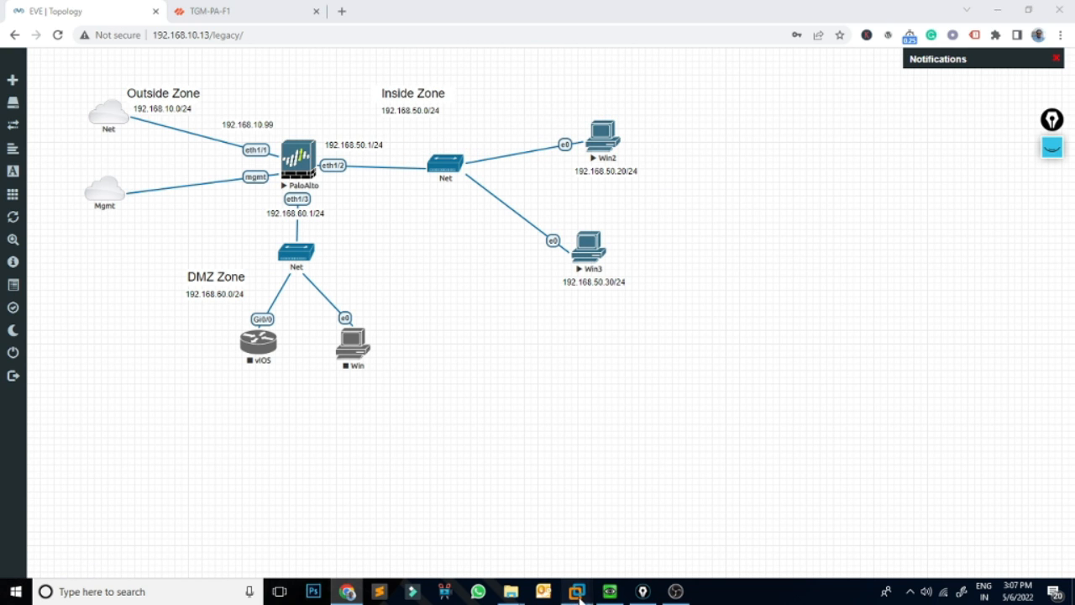
click(662, 537)
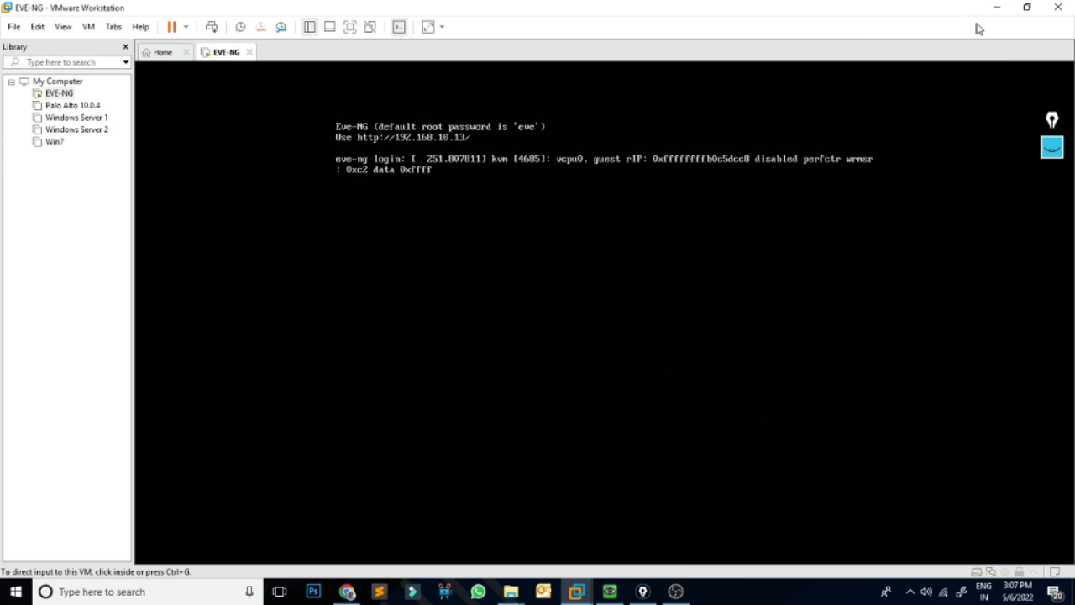
click(996, 7)
click(610, 591)
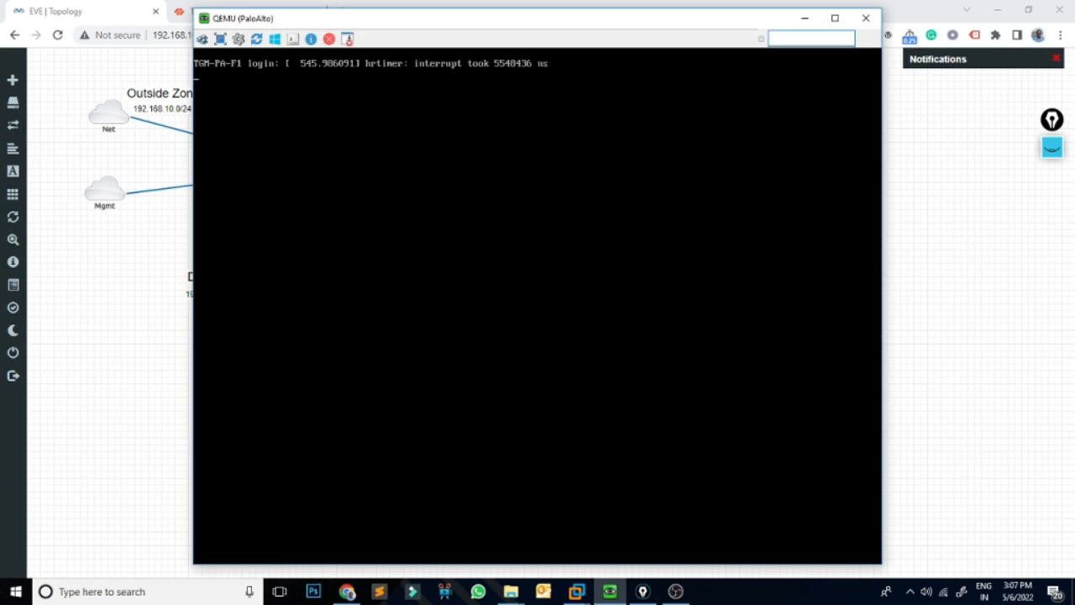
click(804, 17)
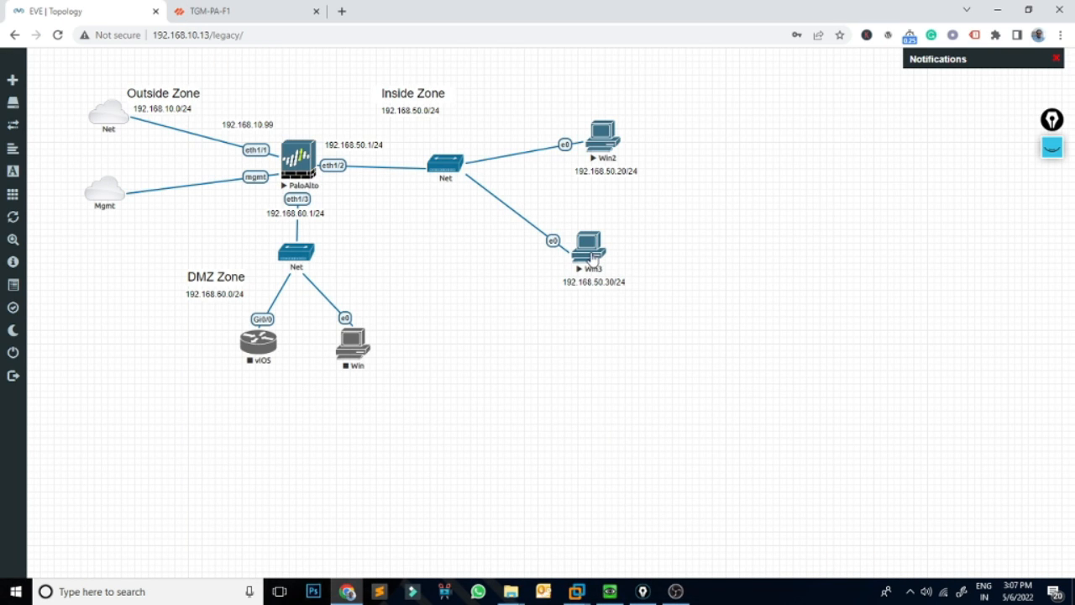
click(625, 252)
click(583, 125)
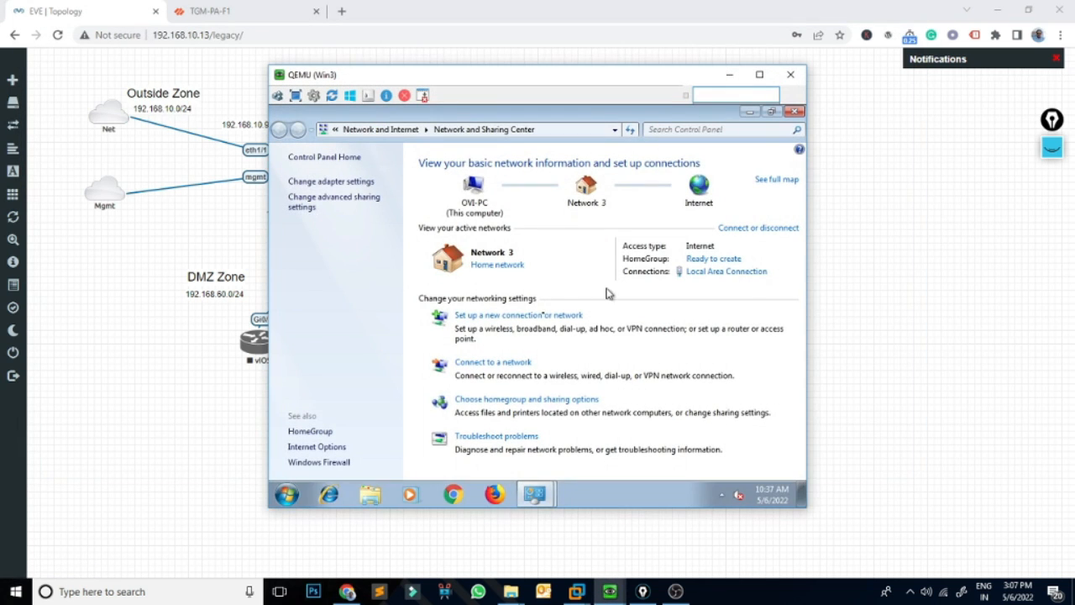
click(795, 111)
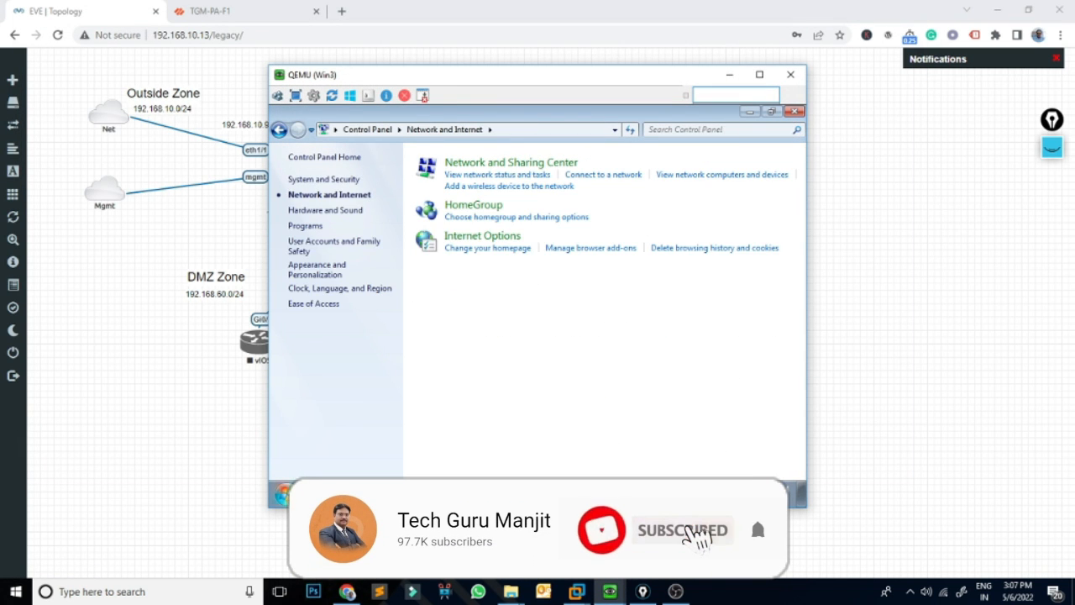
- Run ping 8.8.8.8 from a Win3 cmd prompt and see every request time out
click(287, 495)
text(cmd)
key(Return)
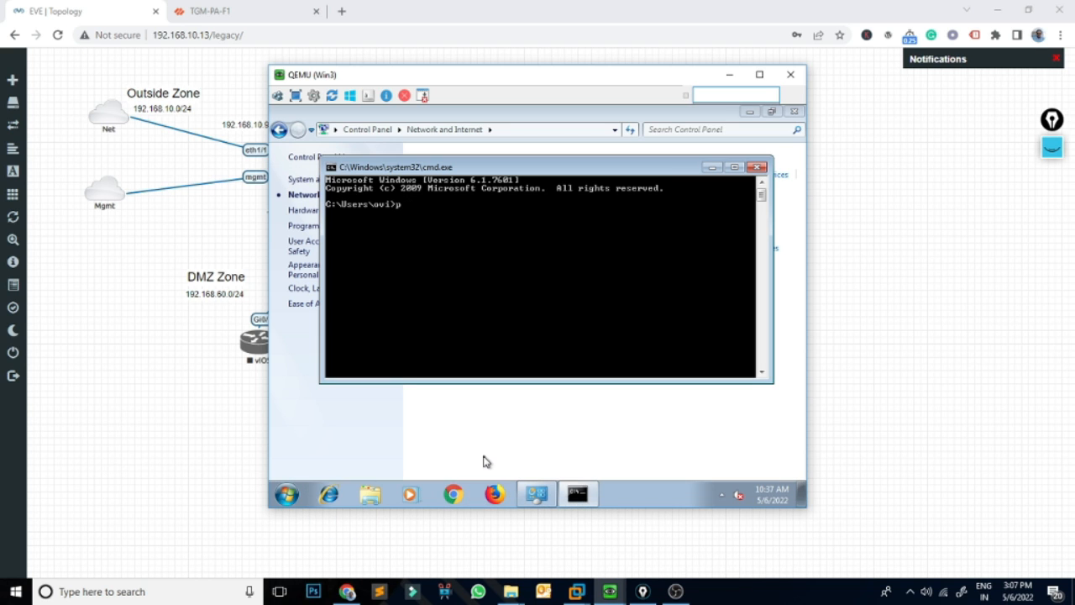
text(ping 8.8.8.8)
key(Return)
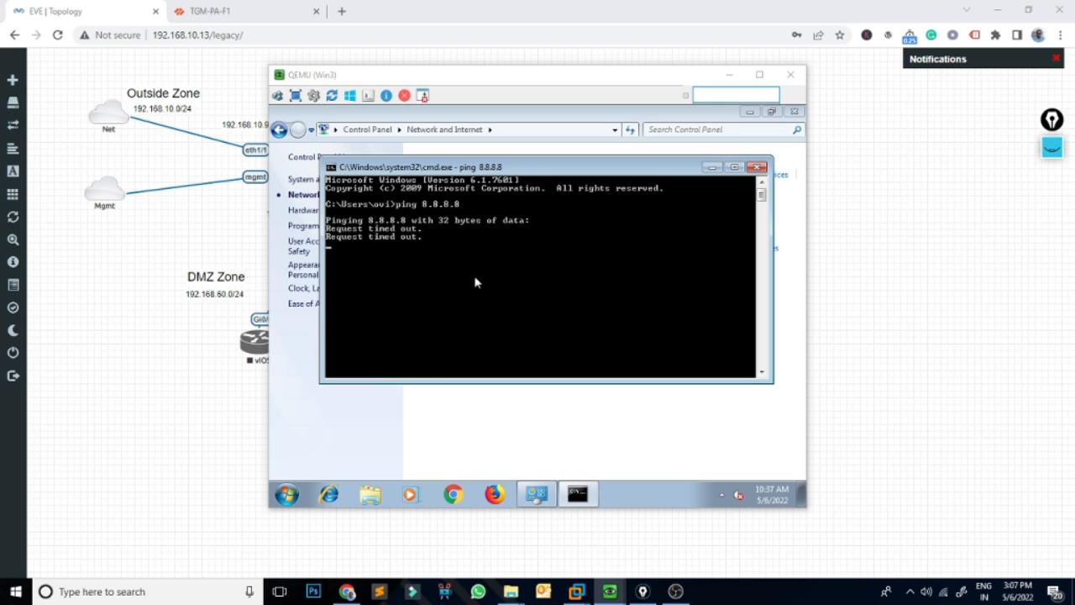
click(475, 282)
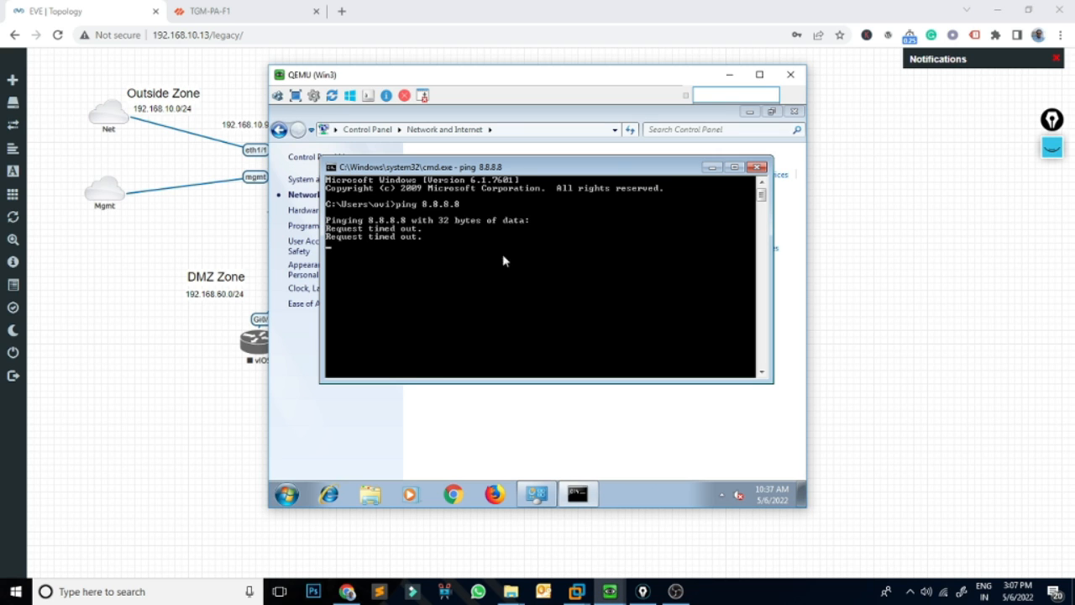
click(759, 168)
- Add ping to the inside-to-outside rule's allowed applications and save the rule
click(252, 11)
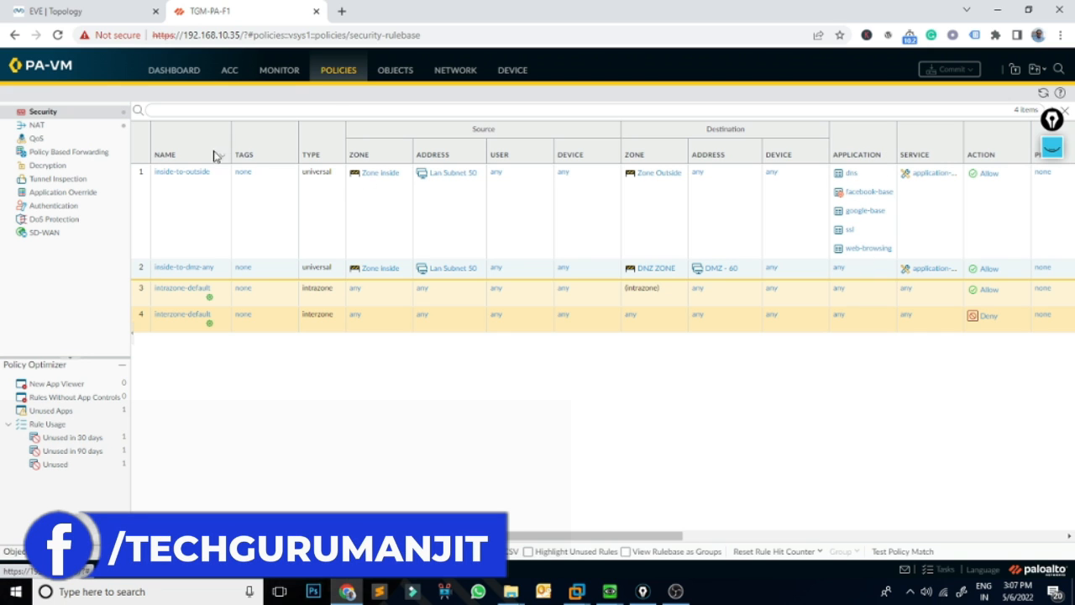
click(186, 173)
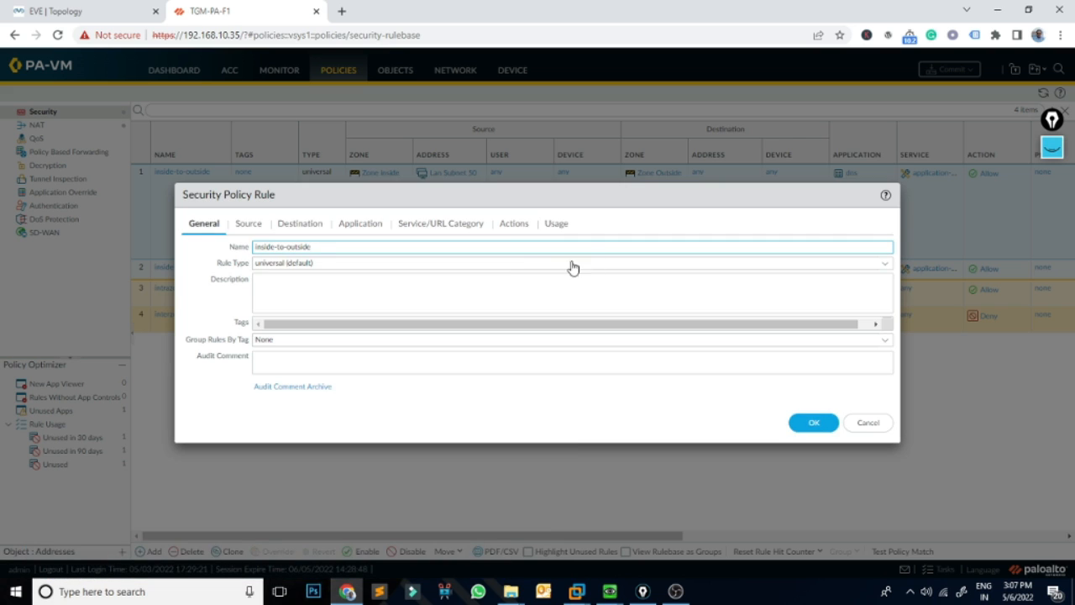
click(359, 225)
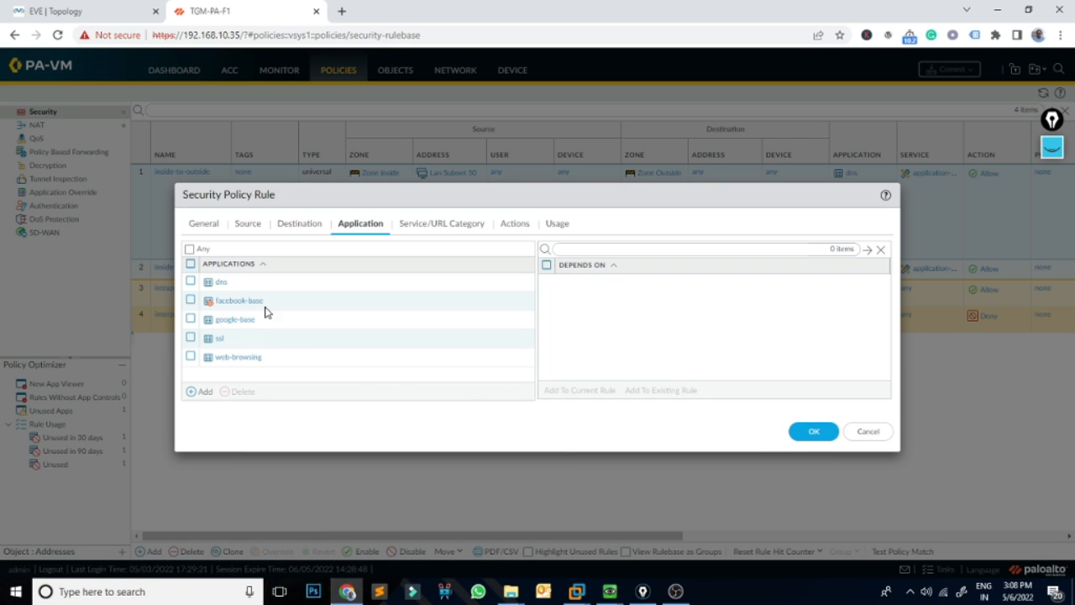
click(202, 392)
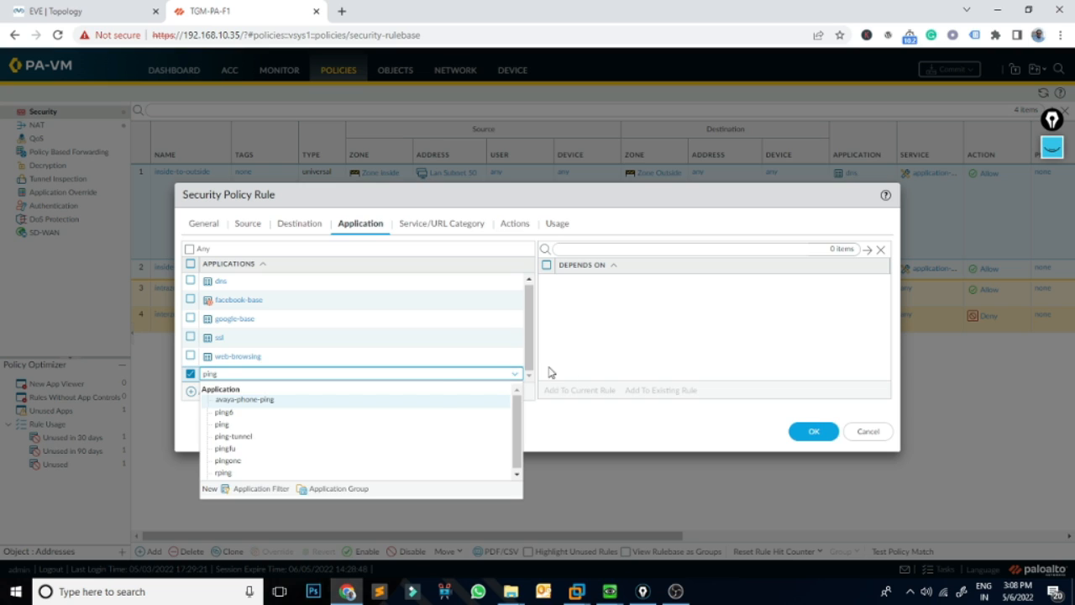
click(222, 424)
click(303, 425)
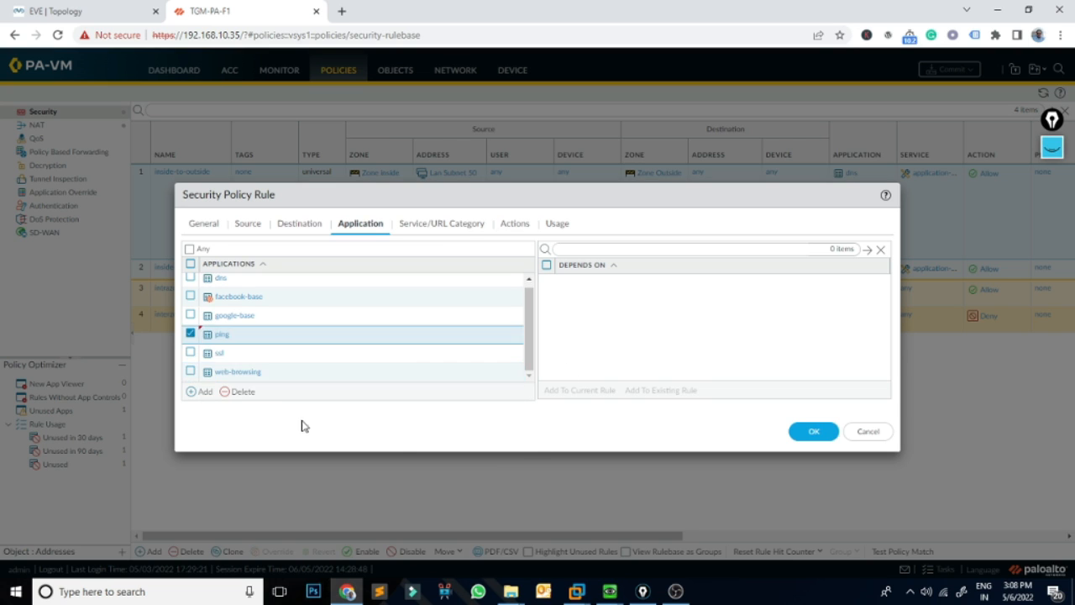
click(812, 431)
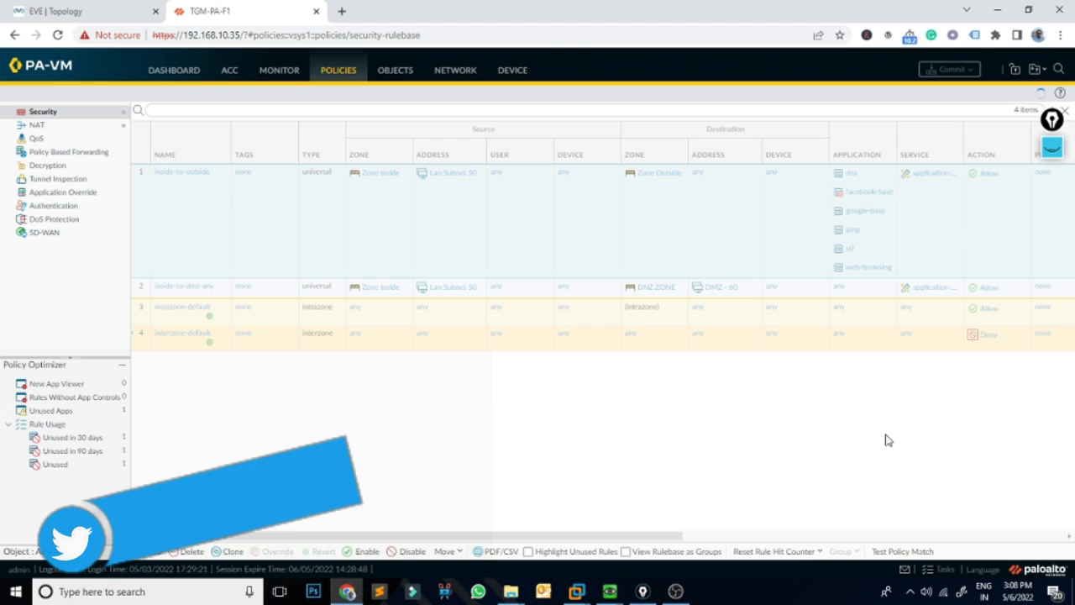
click(953, 69)
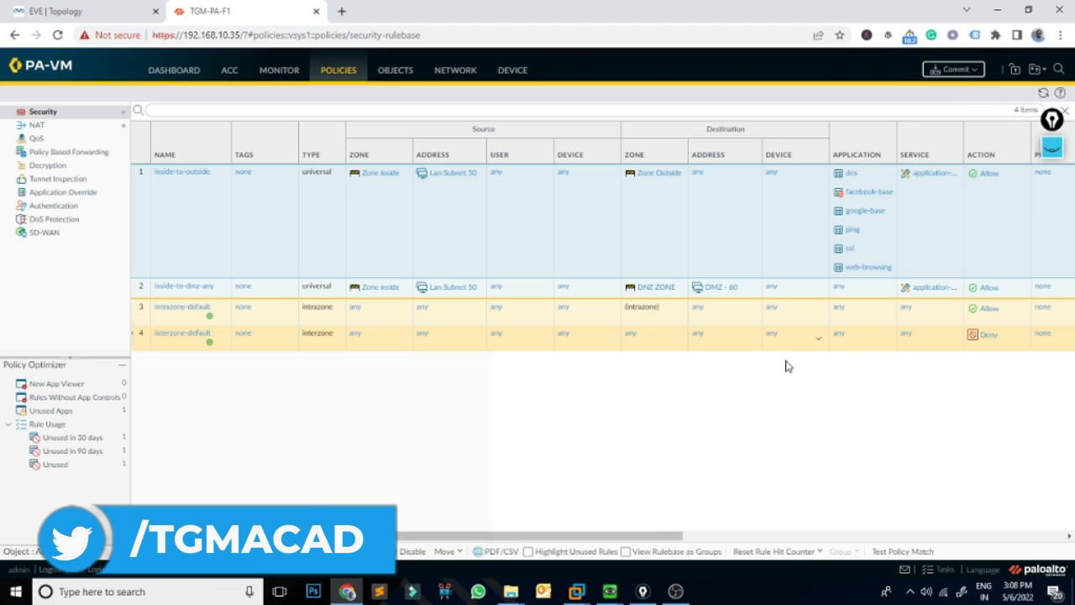
- Confirm the commit and check its progress from the firewall tab
click(674, 461)
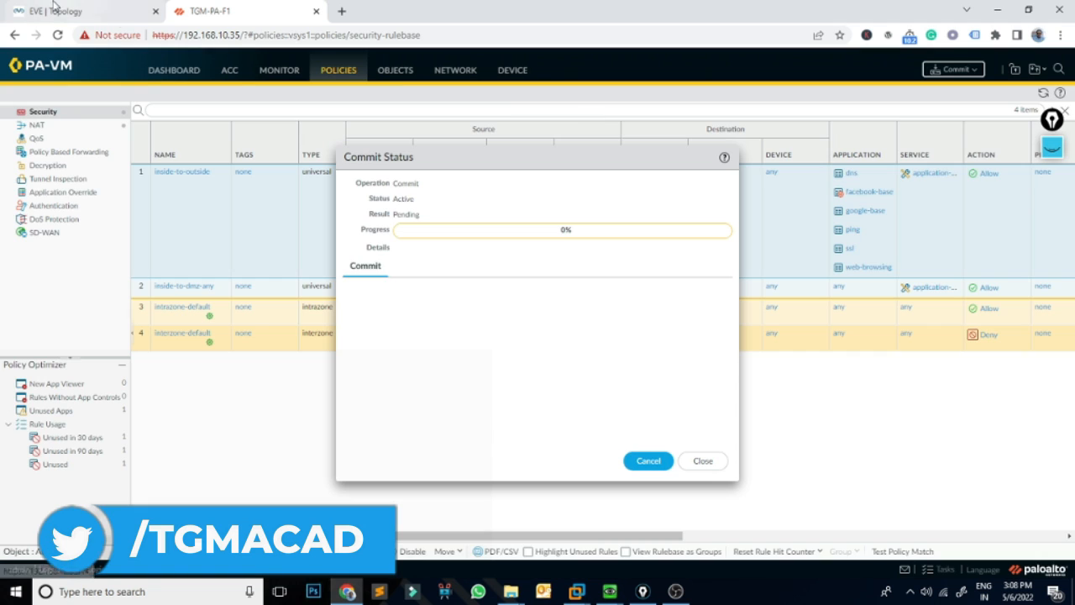
click(89, 10)
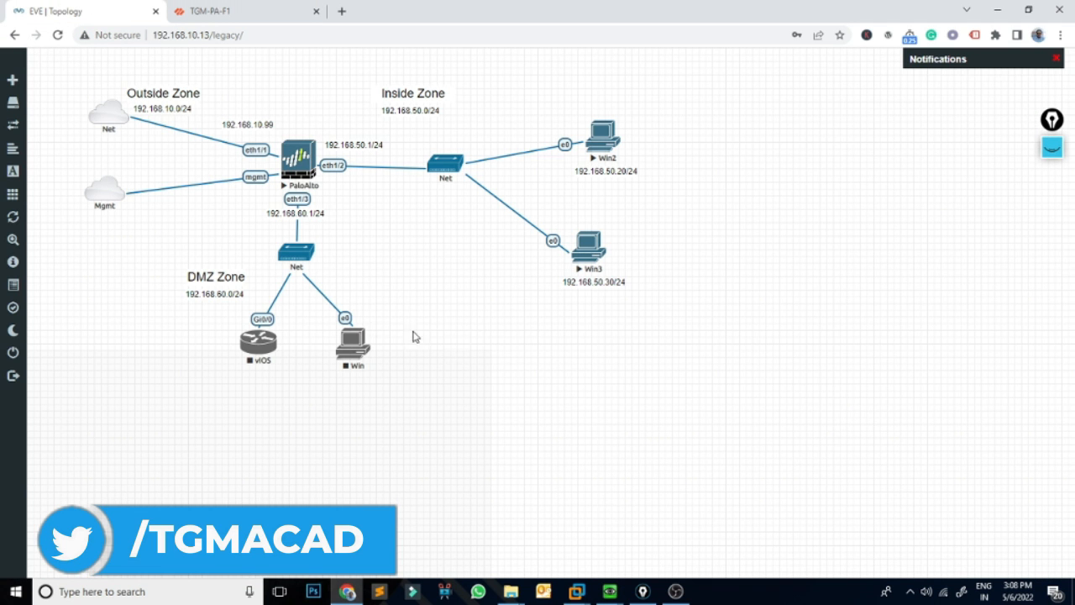
click(245, 13)
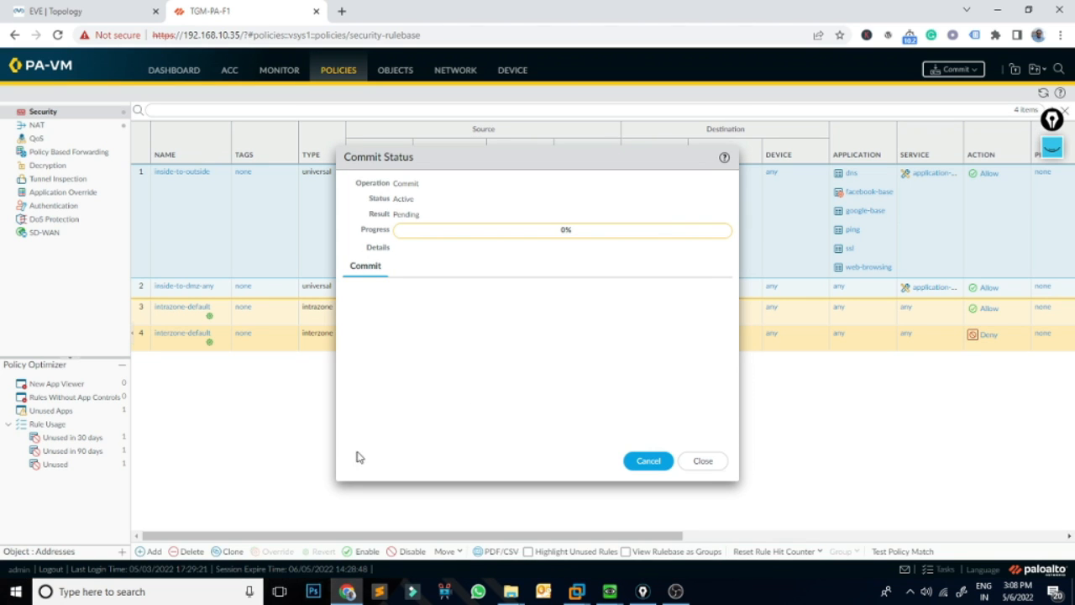
click(84, 11)
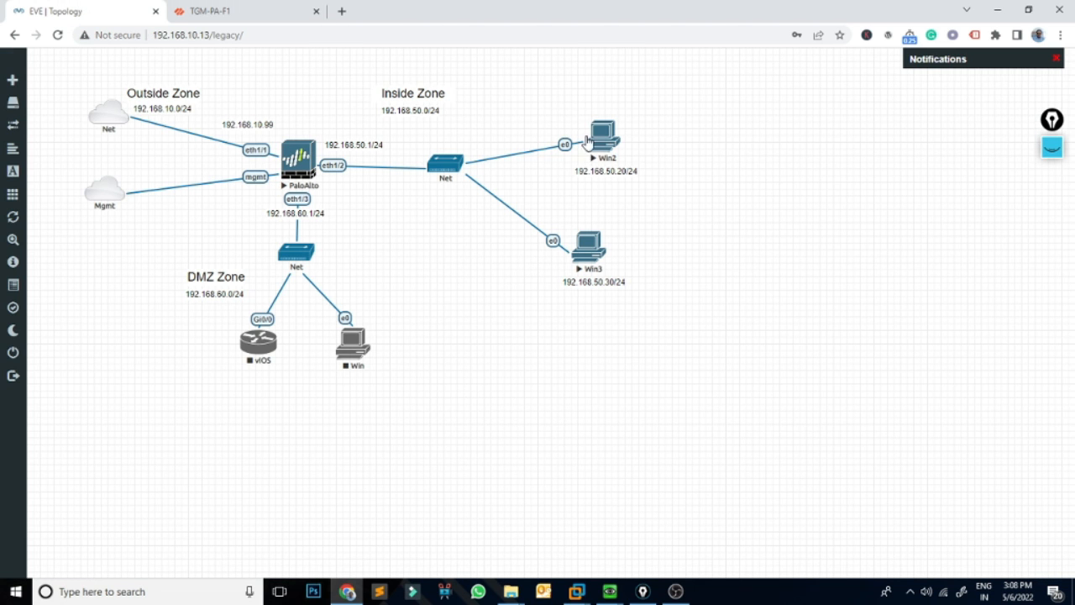
- In Win3, close Control Panel, postpone the restart, and ping 8.8.8.8 from a new cmd window
mouse_move(612, 588)
click(677, 557)
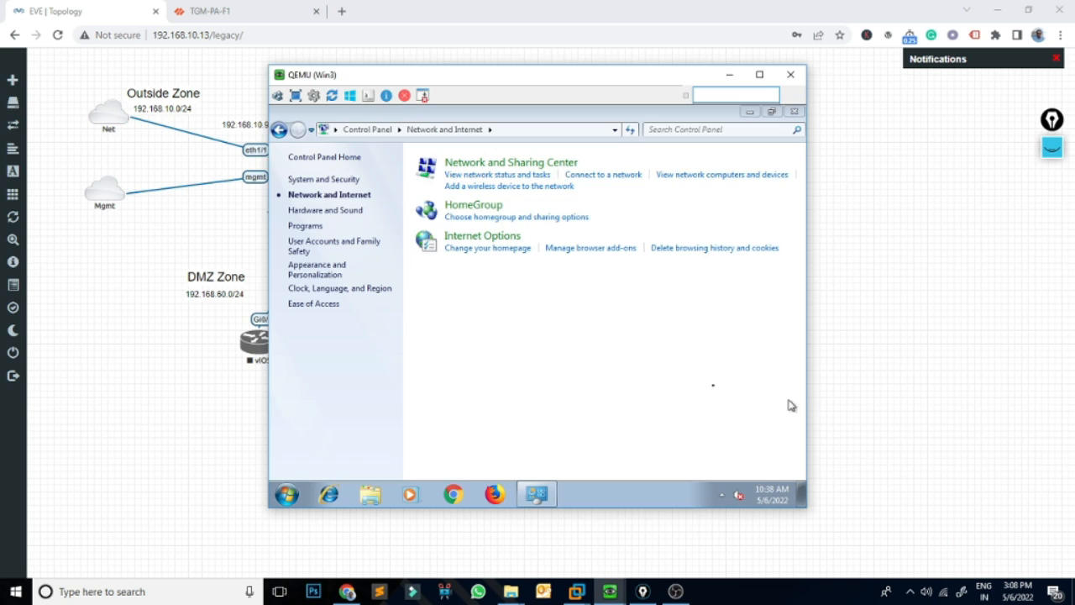
click(796, 112)
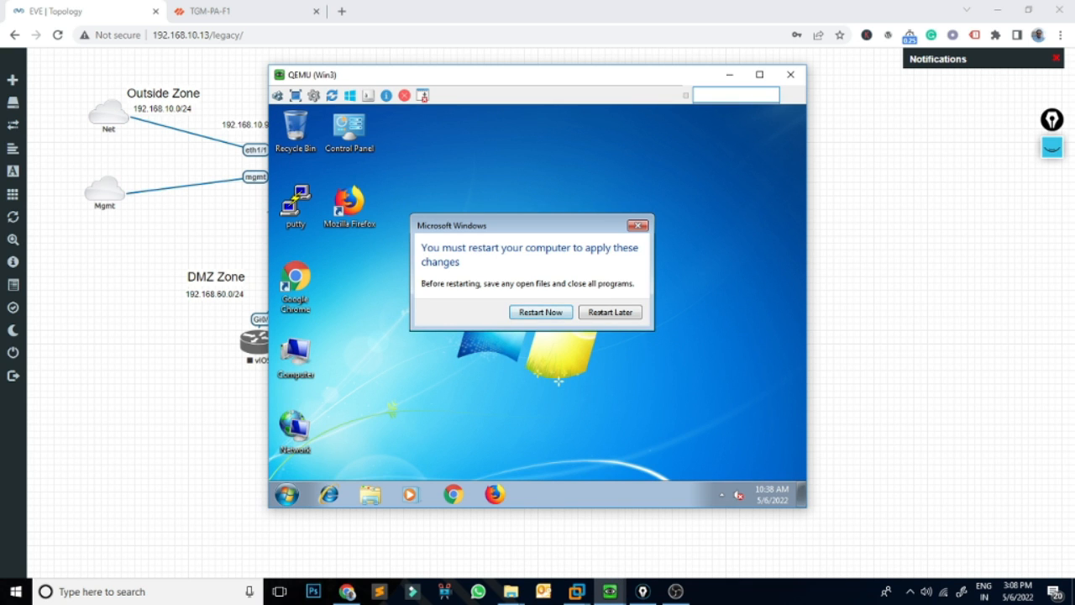
click(623, 313)
click(286, 495)
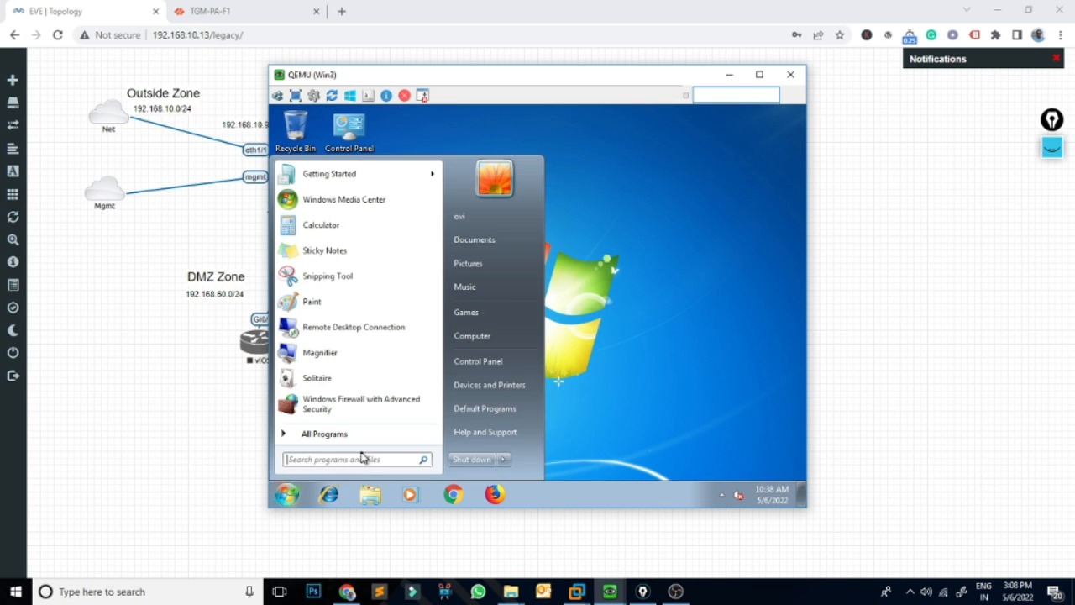
click(363, 459)
text(cmd)
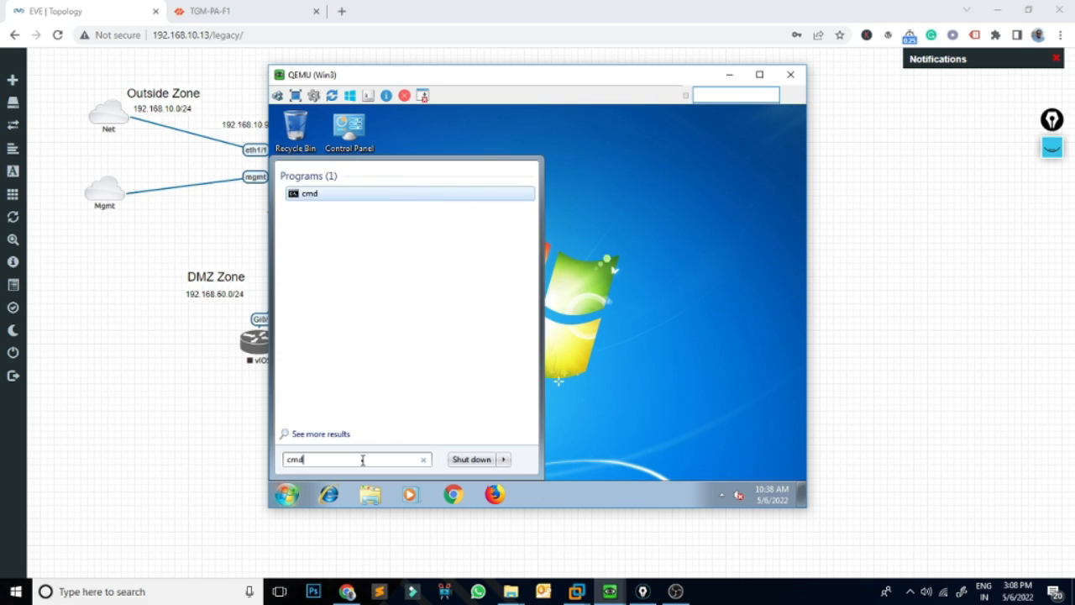
key(Return)
text(ping)
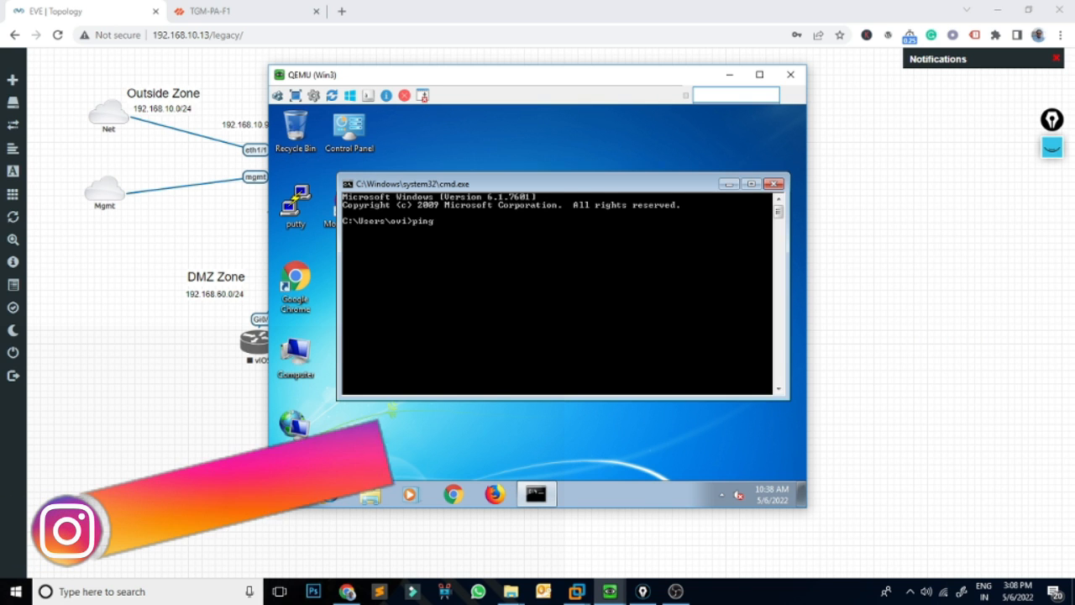
text( 8.8.8.8)
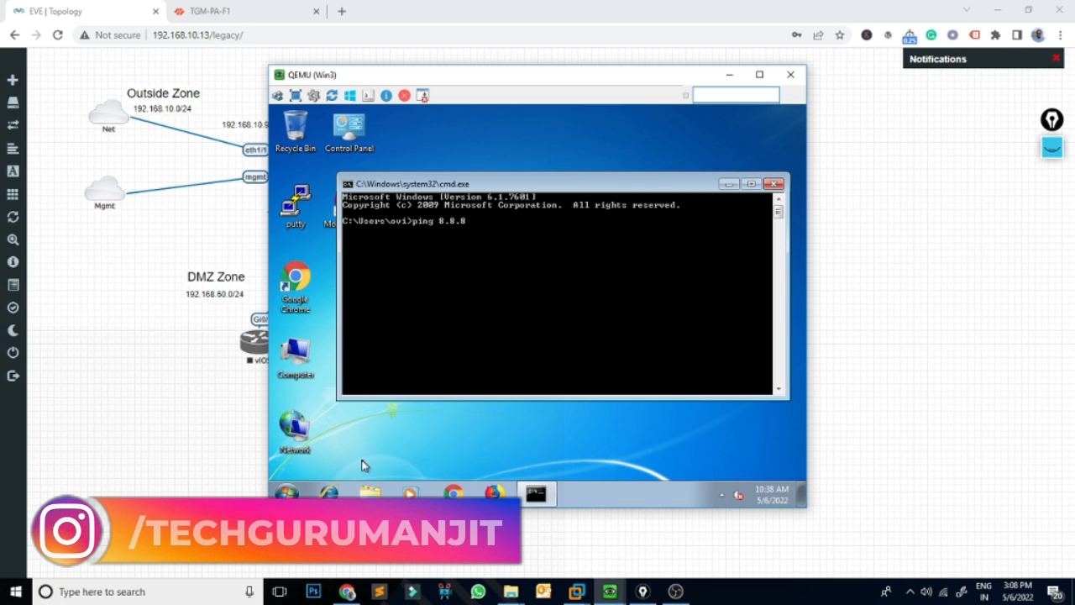
key(Return)
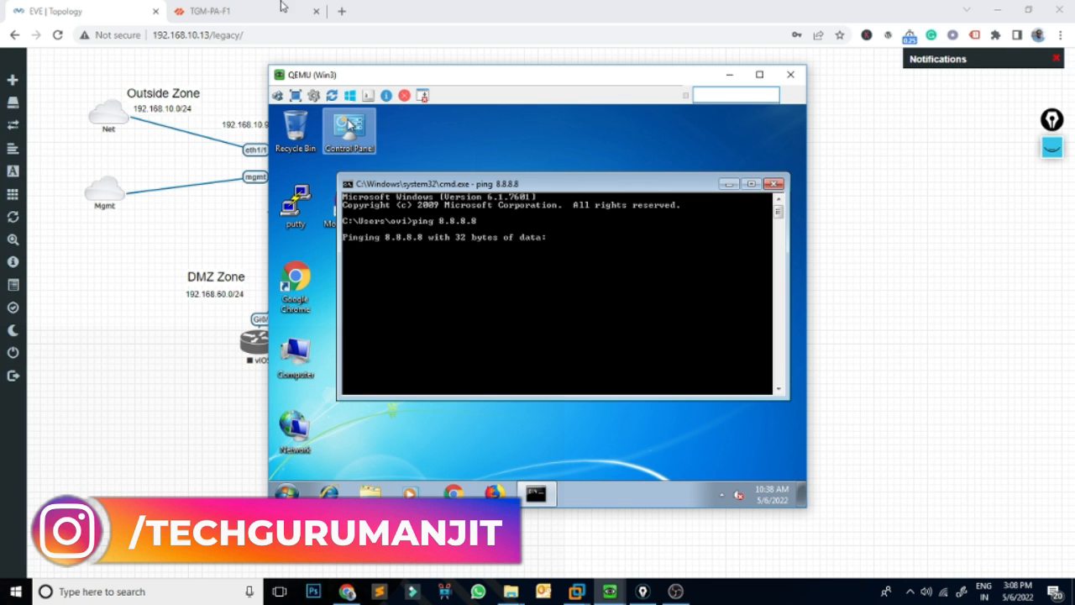
- Watch the commit reach 98% while the Win3 ping keeps timing out
click(206, 11)
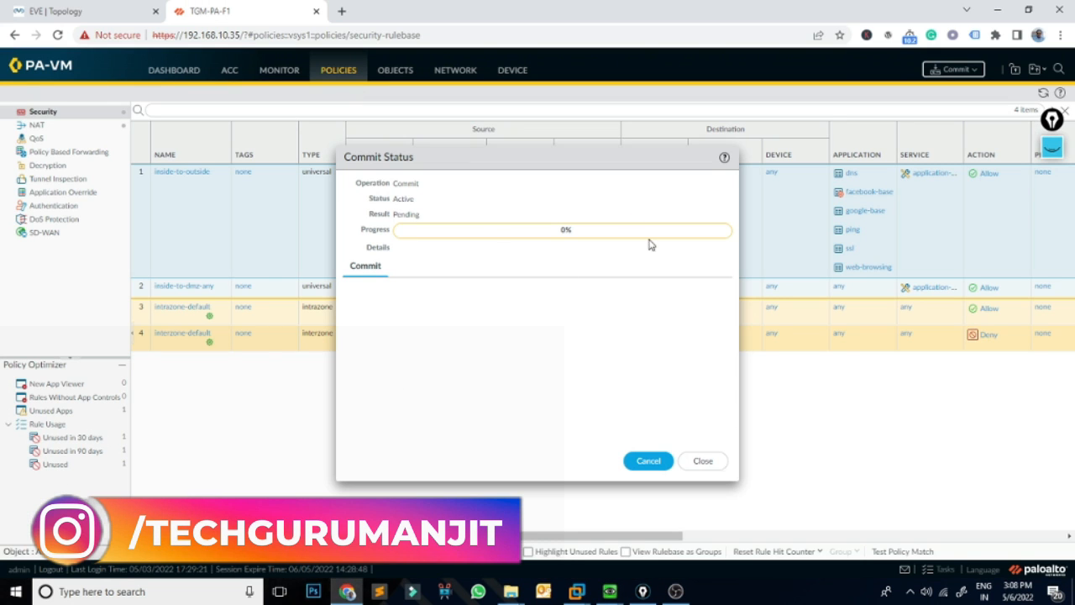
click(92, 11)
mouse_move(610, 591)
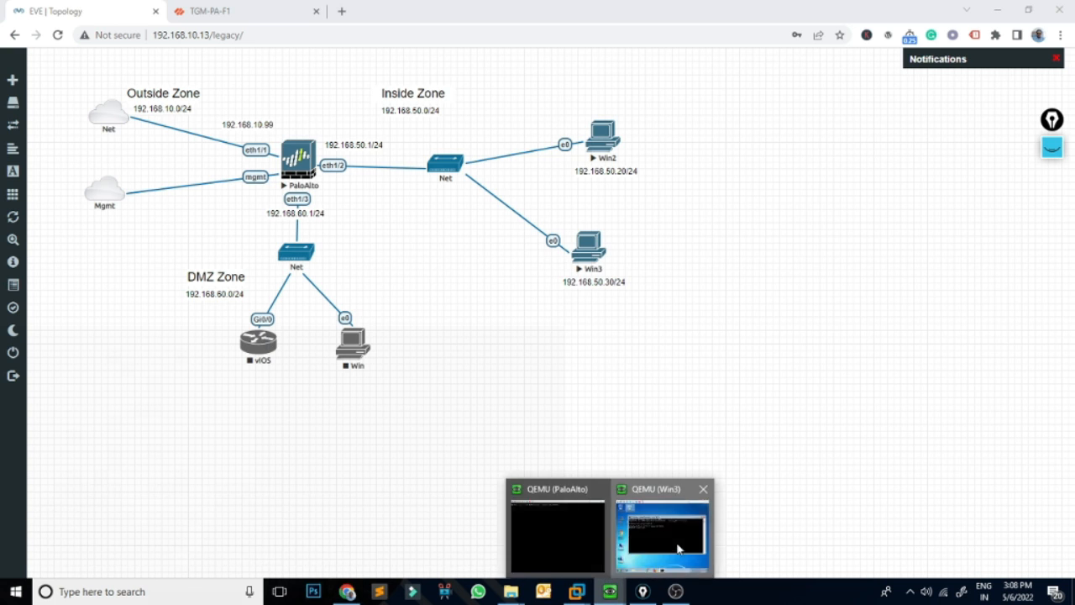
click(679, 557)
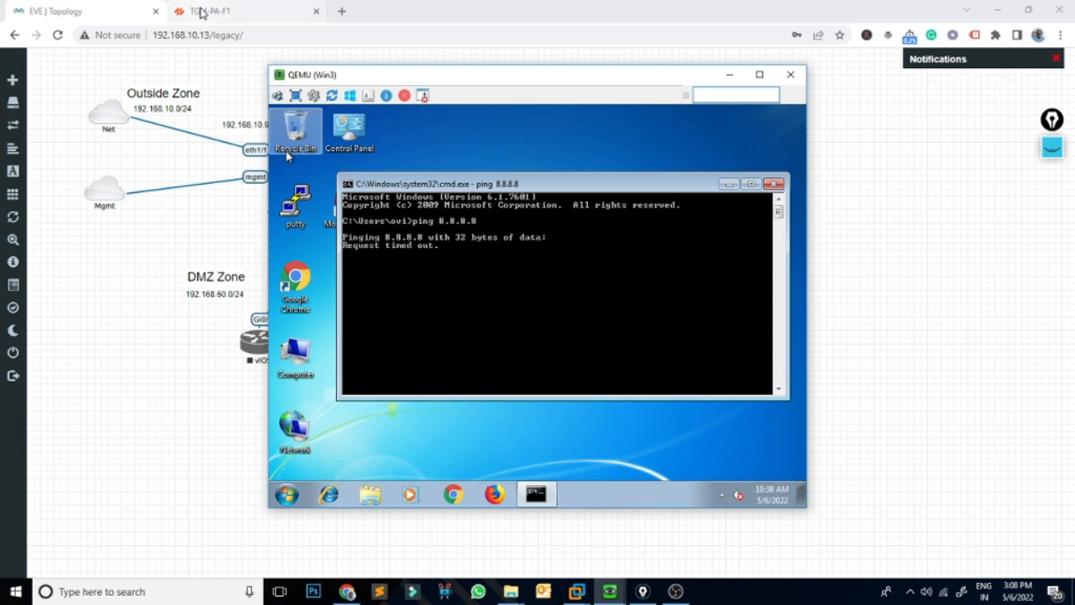
click(205, 11)
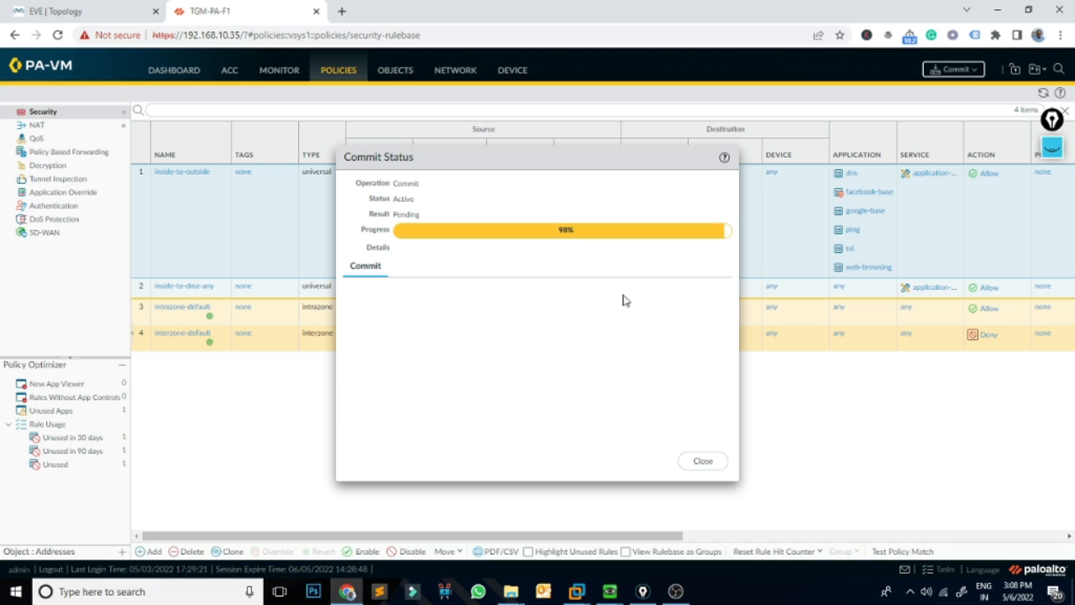
click(100, 14)
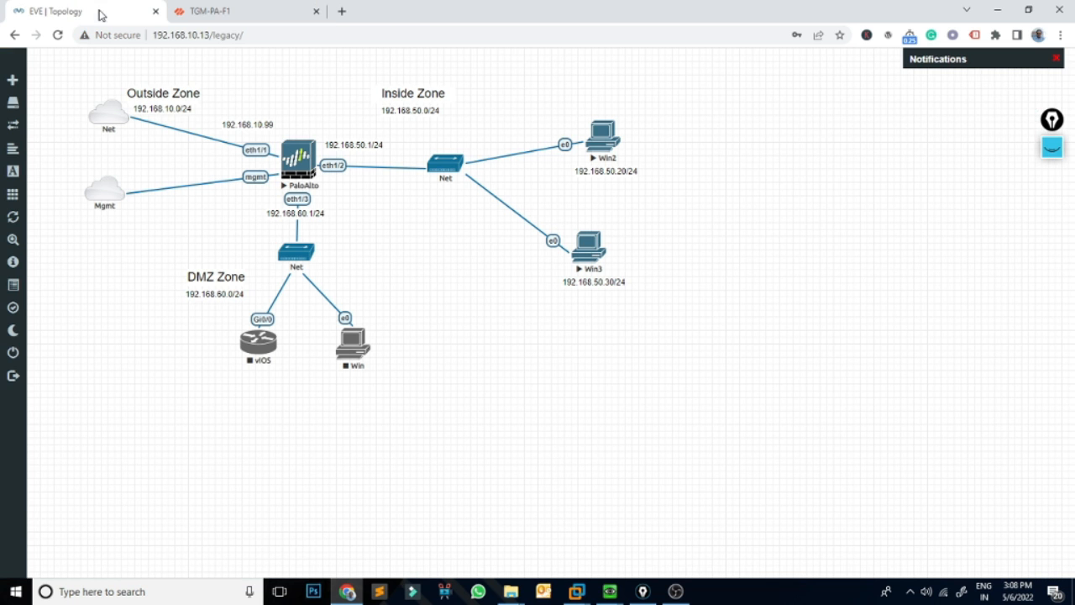
- Rerun ping 8.8.8.8 from the Win3 command prompt
mouse_move(620, 592)
click(665, 529)
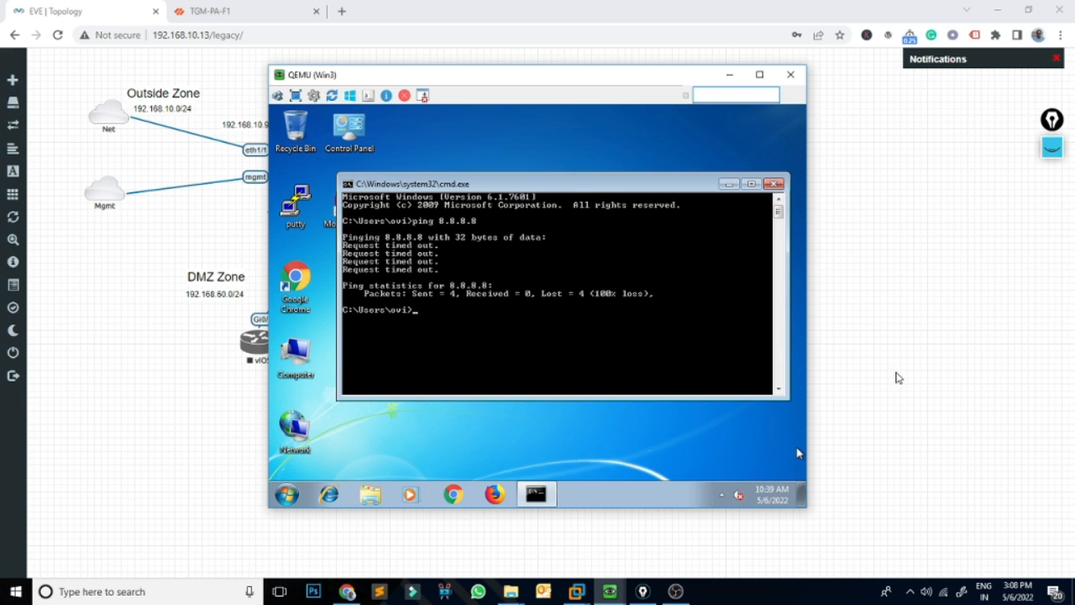
key(Up)
key(Return)
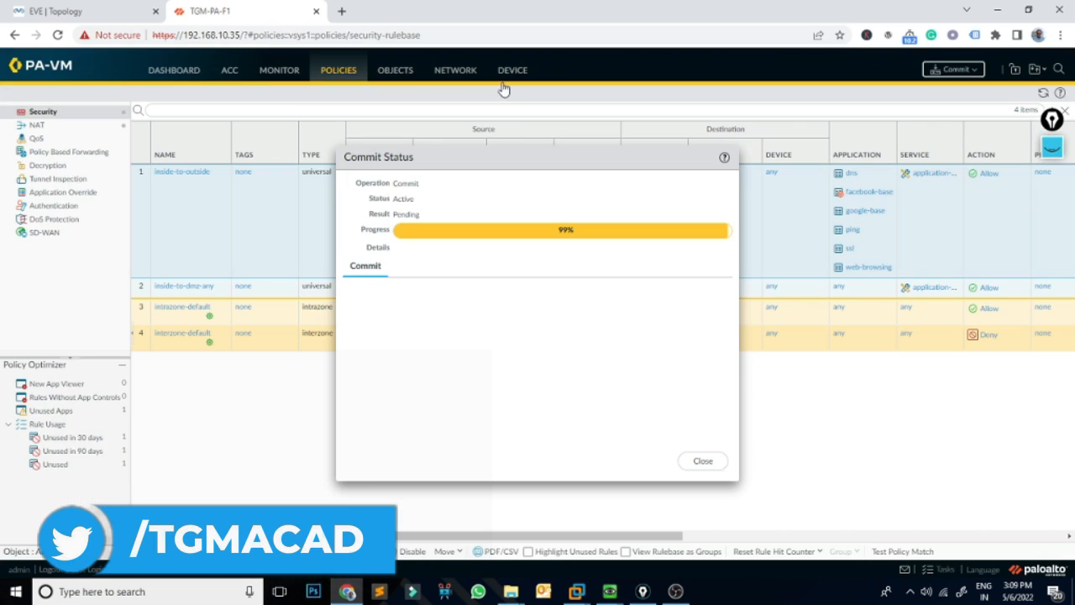
- Confirm four replies with 0% loss, then close the command prompt and Win3 console
click(217, 11)
click(59, 8)
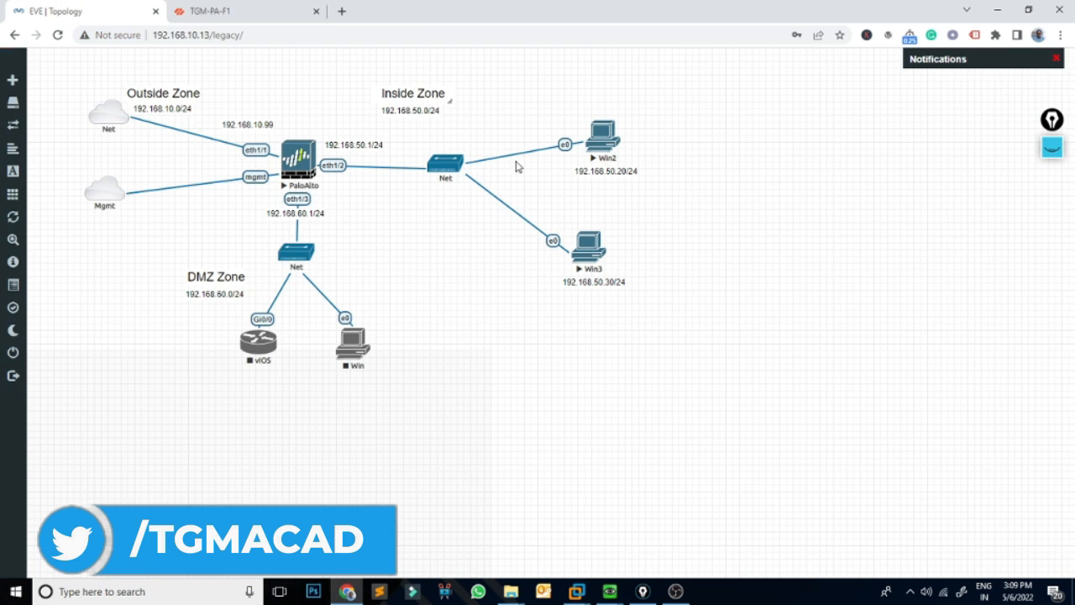
mouse_move(610, 592)
click(687, 552)
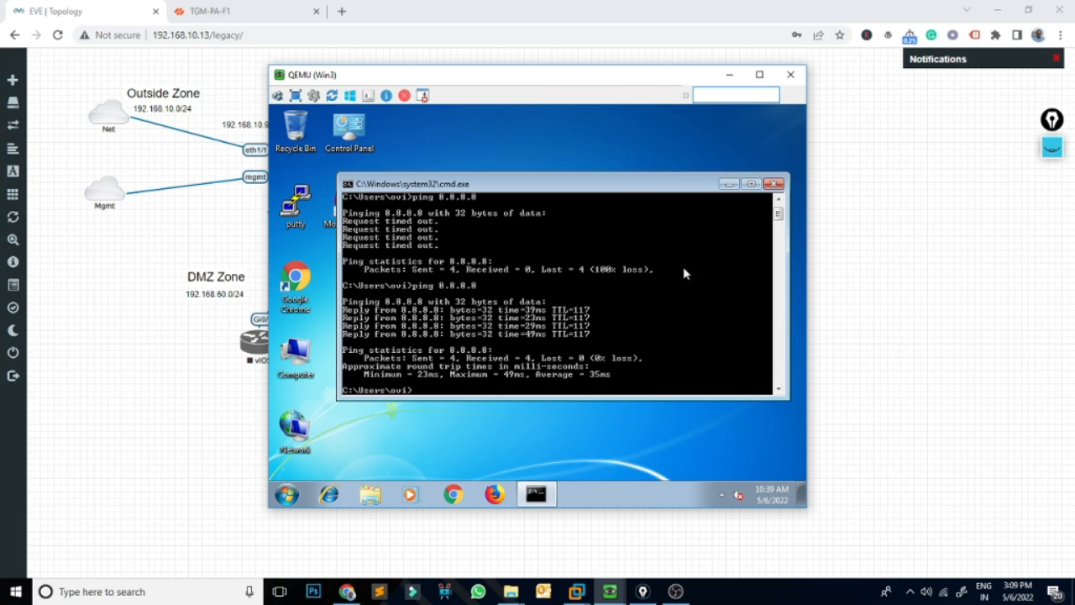
click(775, 184)
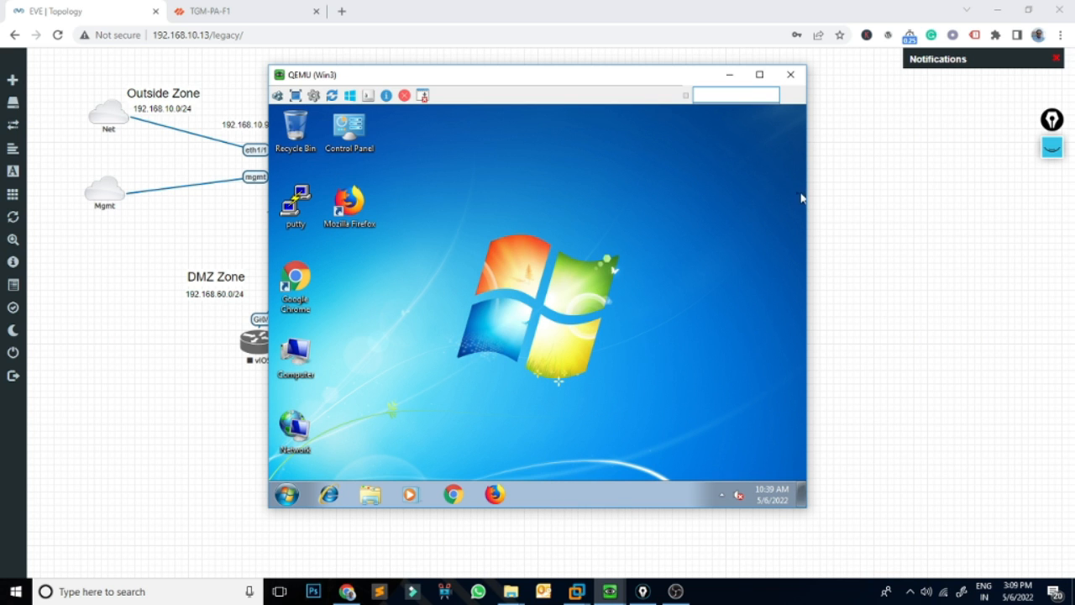
click(790, 74)
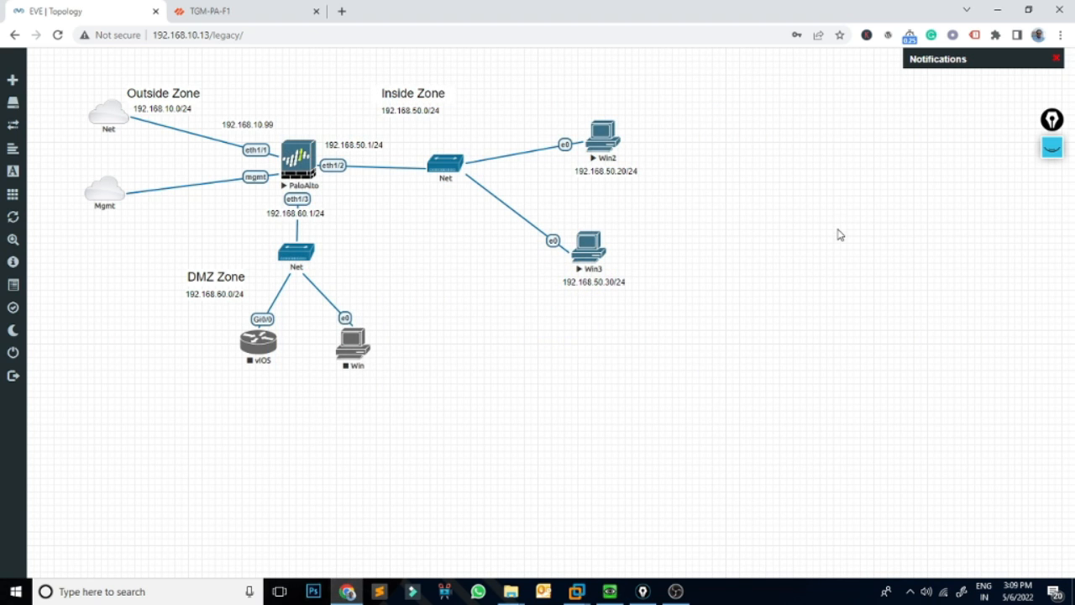